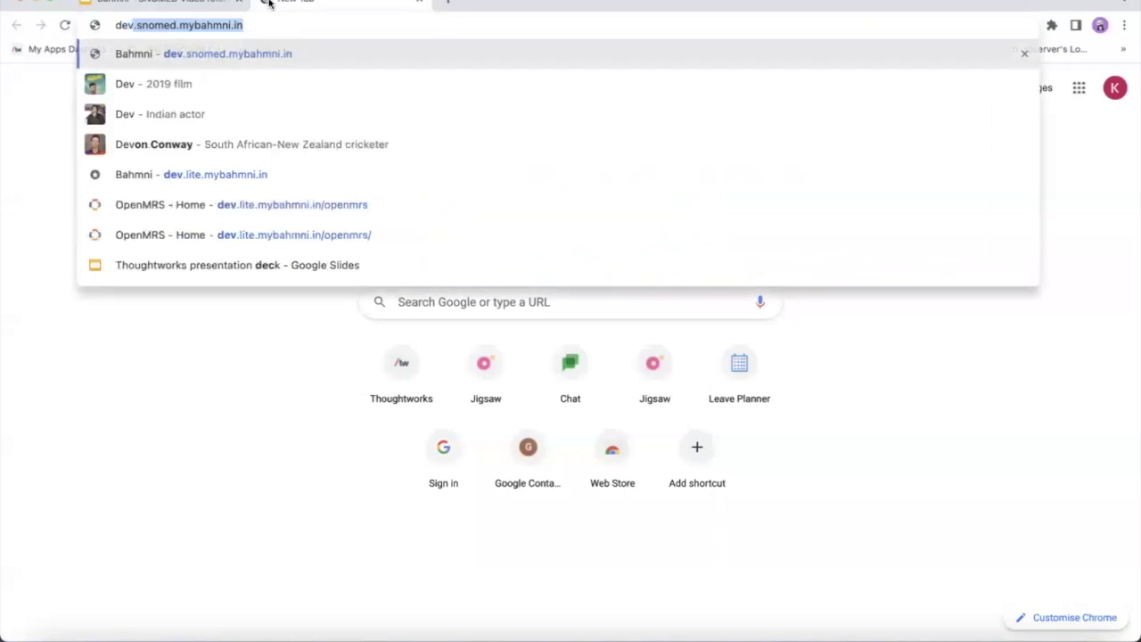
- Go to dev.lite.mybahmni.in and open the active patient's consultation from the Clinical module of the clinical service
{"action": "key", "text": "Right"}
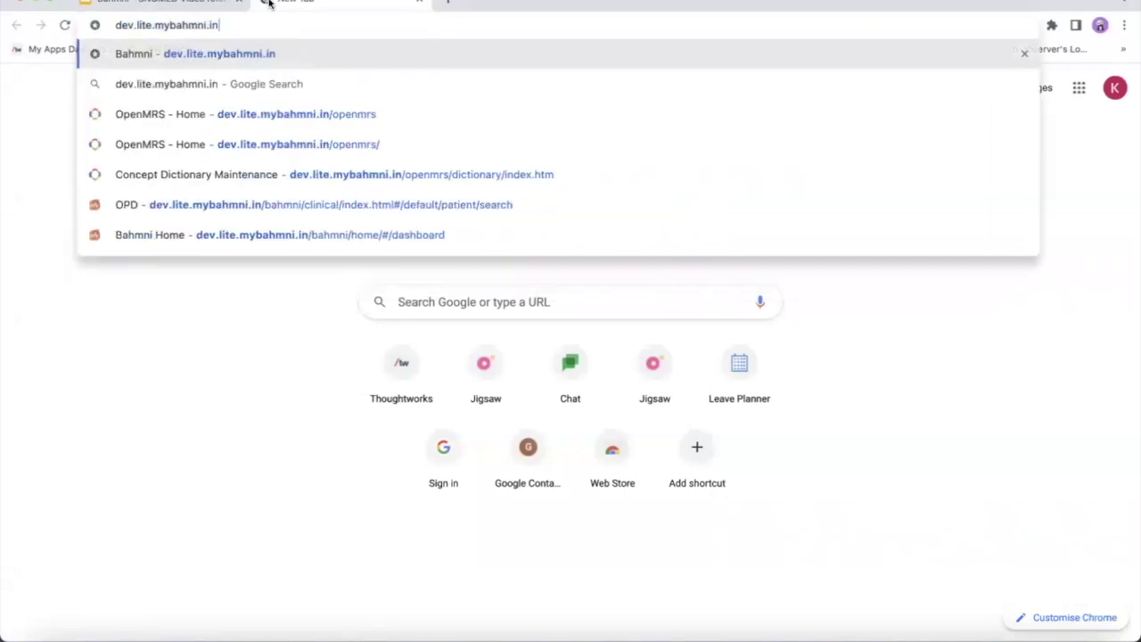
{"action": "key", "text": "Return"}
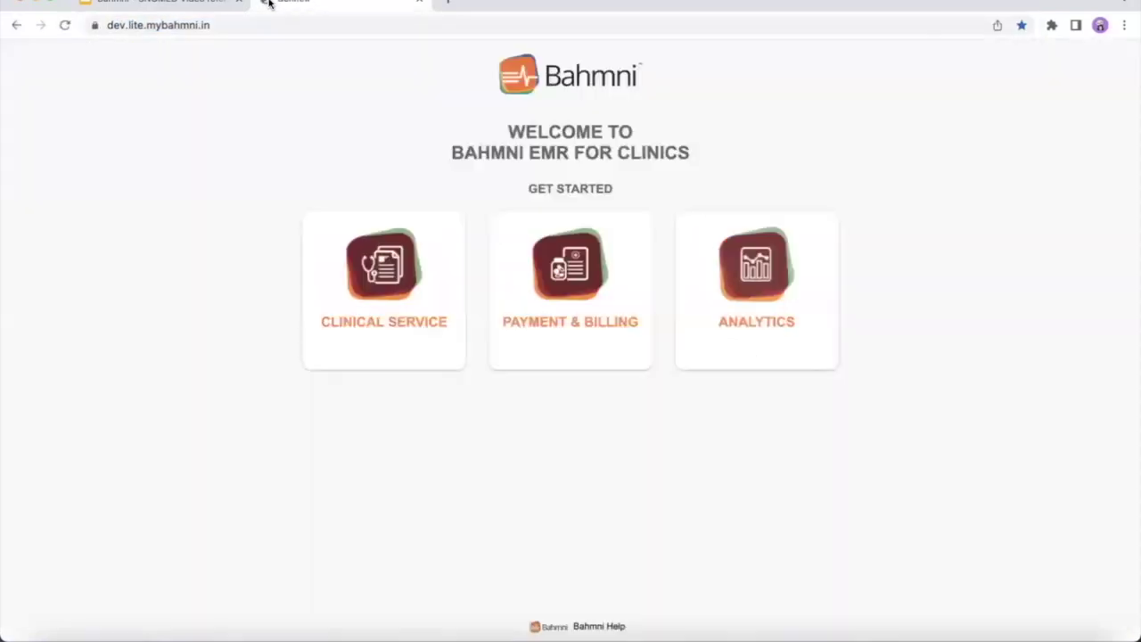
{"action": "left_click", "coordinate": [365, 280]}
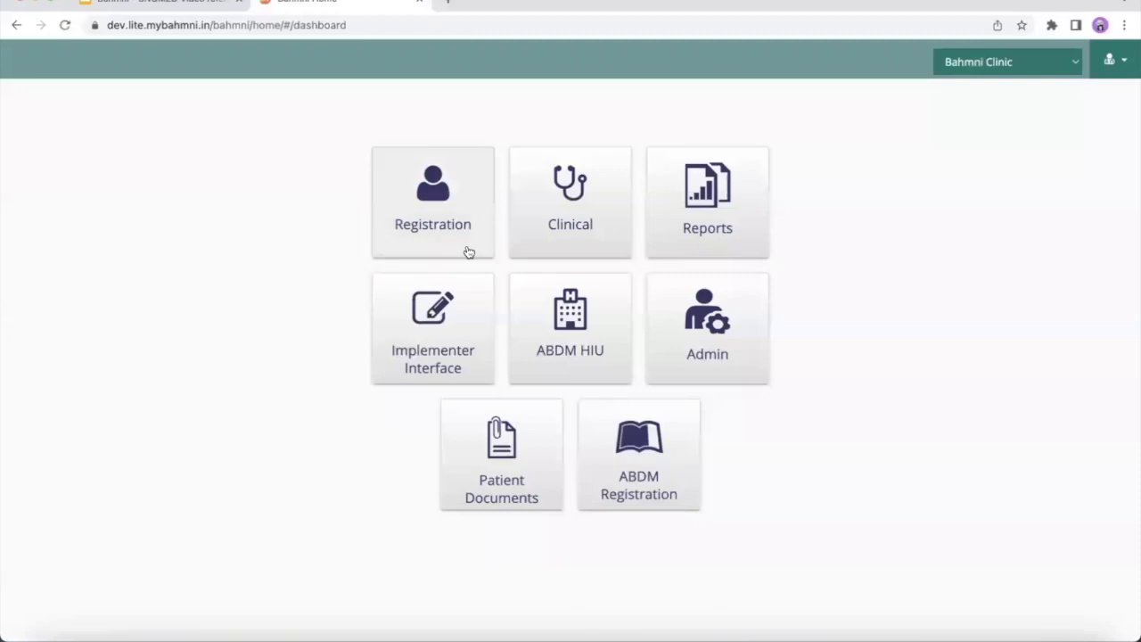
{"action": "left_click", "coordinate": [576, 208]}
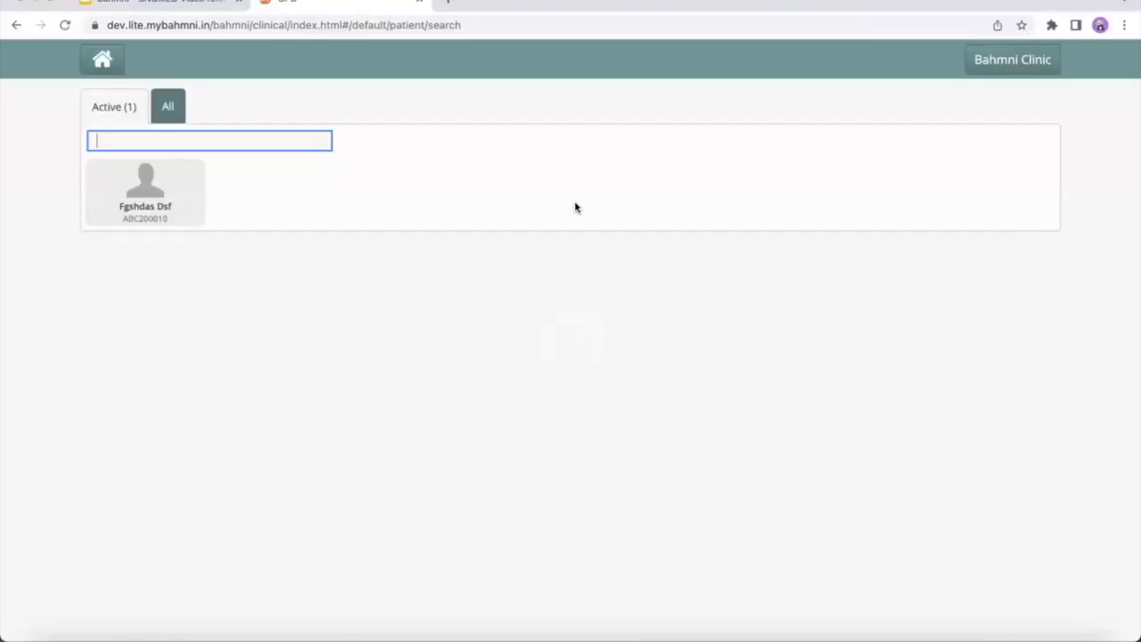
{"action": "left_click", "coordinate": [159, 189]}
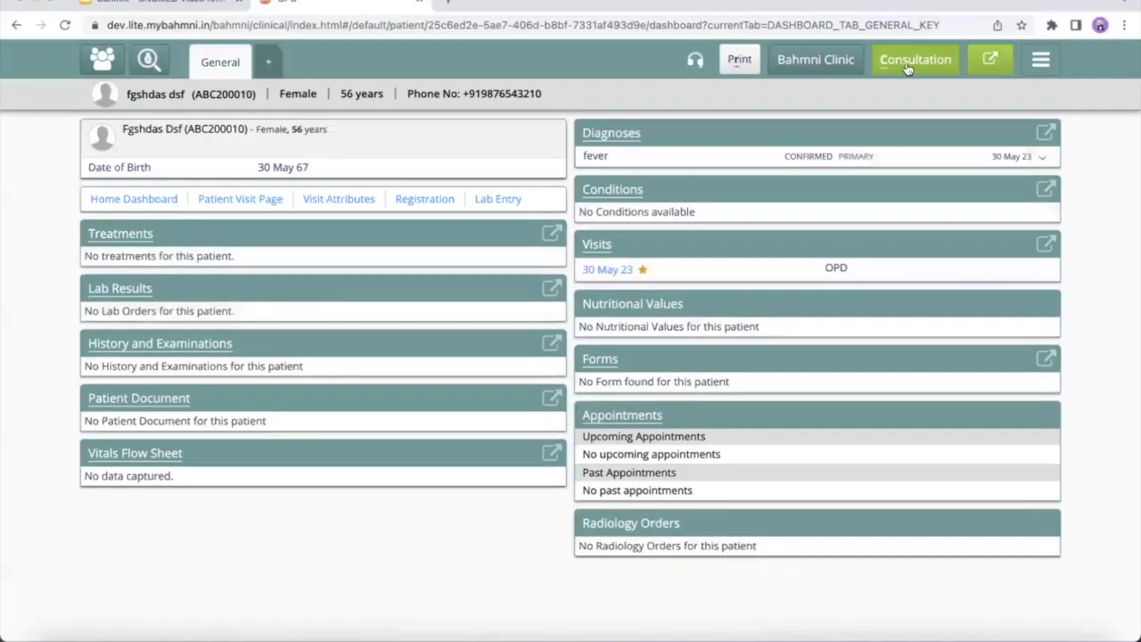
{"action": "left_click", "coordinate": [907, 63]}
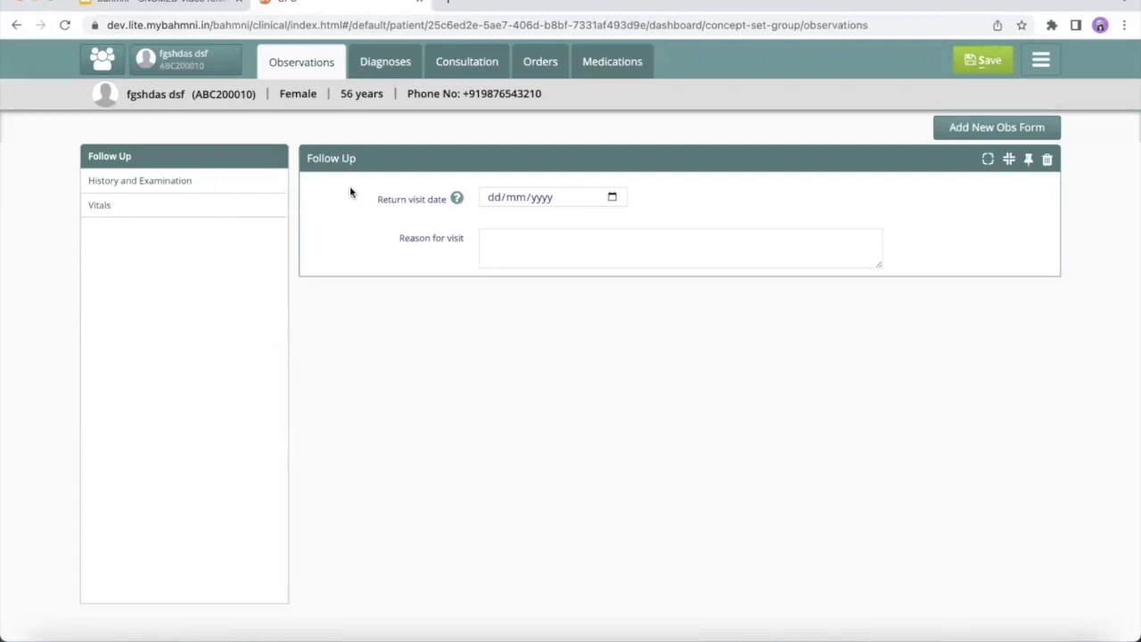
- Display the History and Examination observation form and examine its chief complaint, smoking status and consultation image fields
{"action": "left_click", "coordinate": [174, 182]}
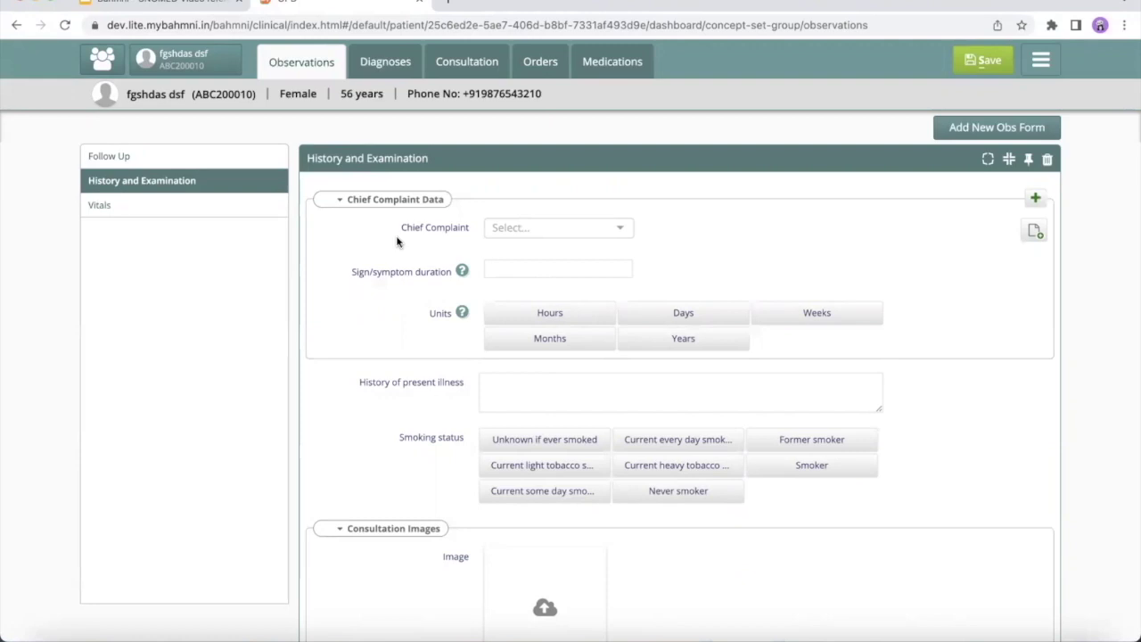
{"action": "scroll", "coordinate": [397, 242], "scroll_direction": "down", "scroll_amount": 1}
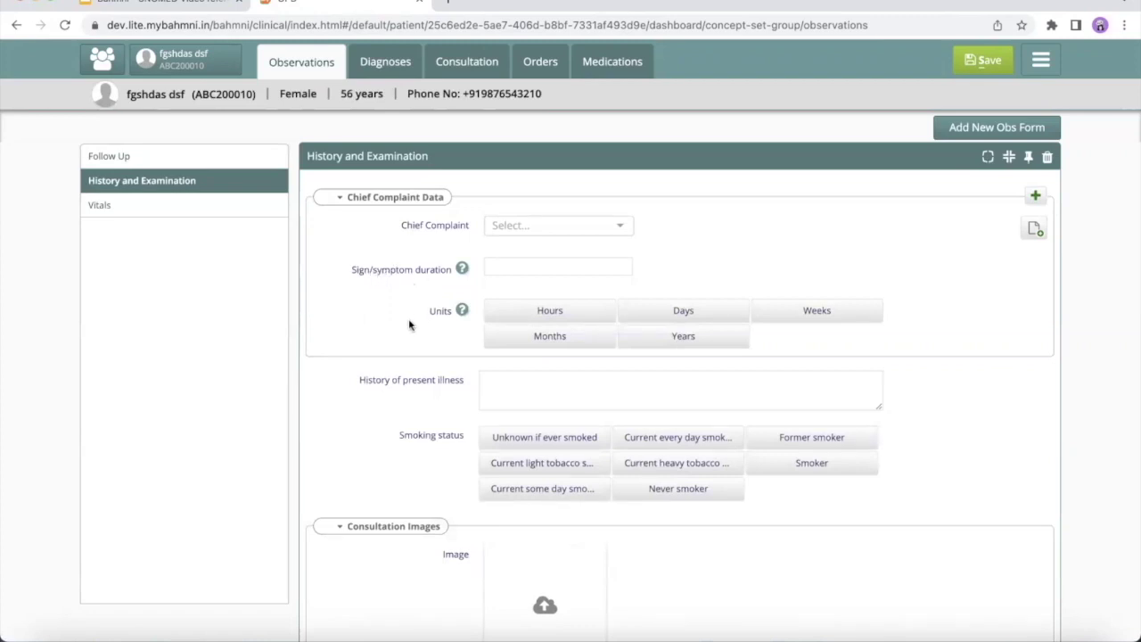
{"action": "scroll", "coordinate": [409, 326], "scroll_direction": "down", "scroll_amount": 1}
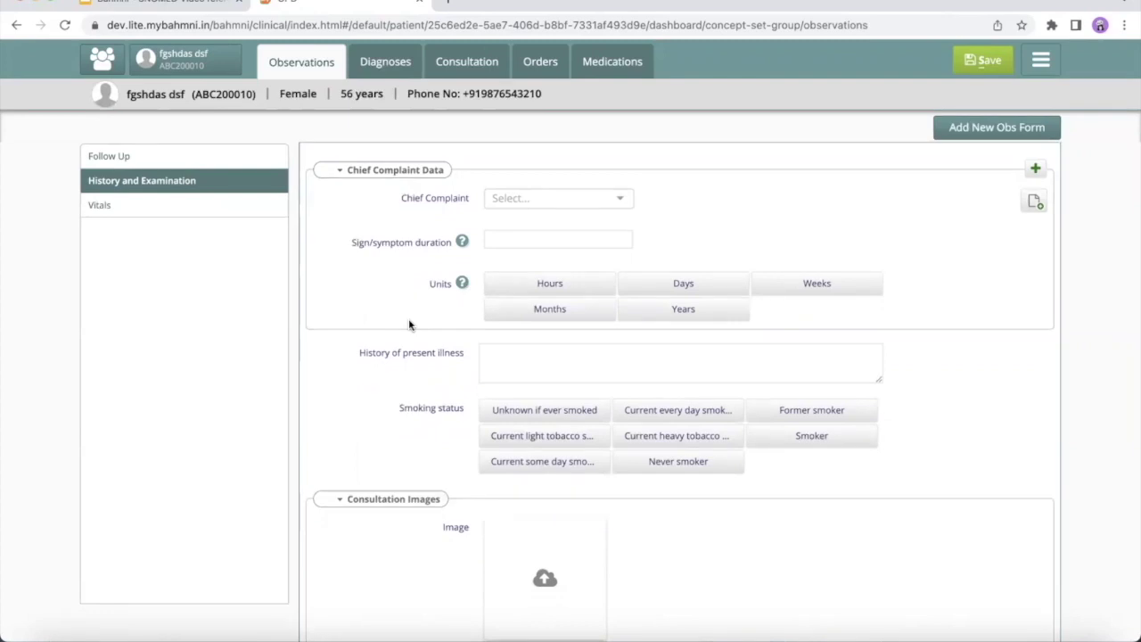
{"action": "scroll", "coordinate": [410, 326], "scroll_direction": "up", "scroll_amount": 1}
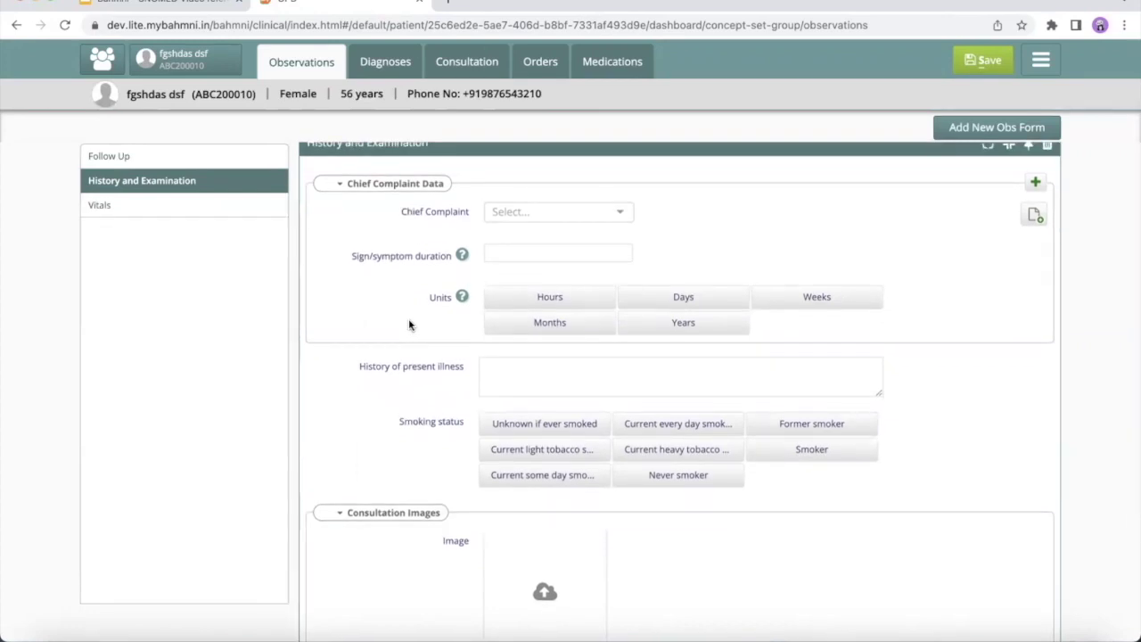
{"action": "scroll", "coordinate": [409, 325], "scroll_direction": "down", "scroll_amount": 2}
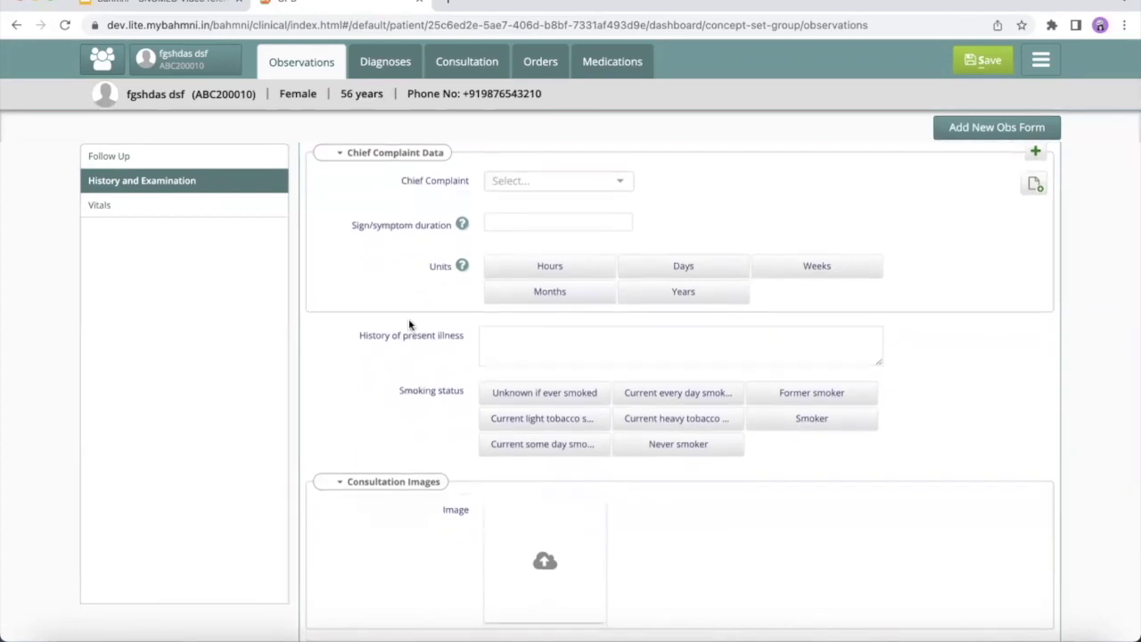
{"action": "scroll", "coordinate": [409, 325], "scroll_direction": "down", "scroll_amount": 3}
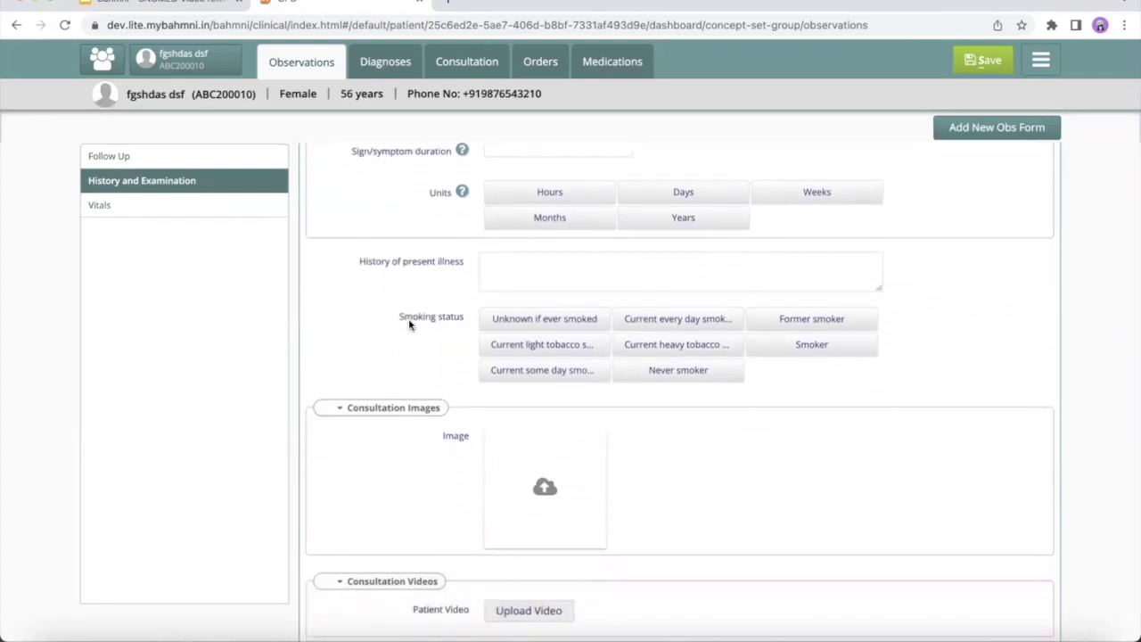
{"action": "scroll", "coordinate": [409, 325], "scroll_direction": "up", "scroll_amount": 3}
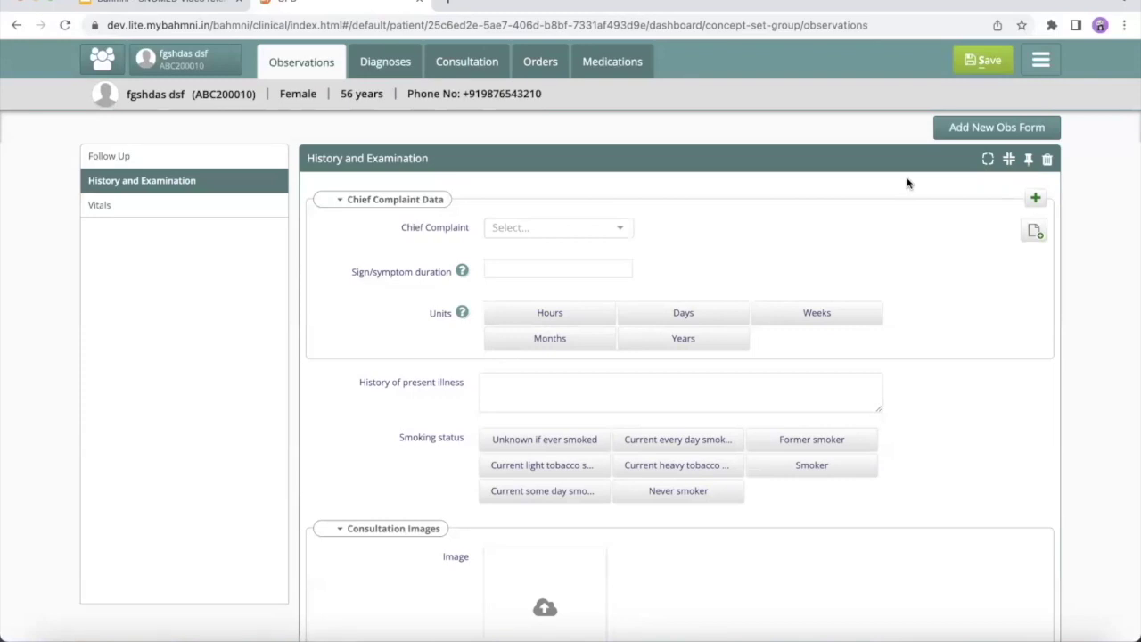
- Add the Hypertension Intake observation form to the consultation and look through its questions
{"action": "left_click", "coordinate": [978, 133]}
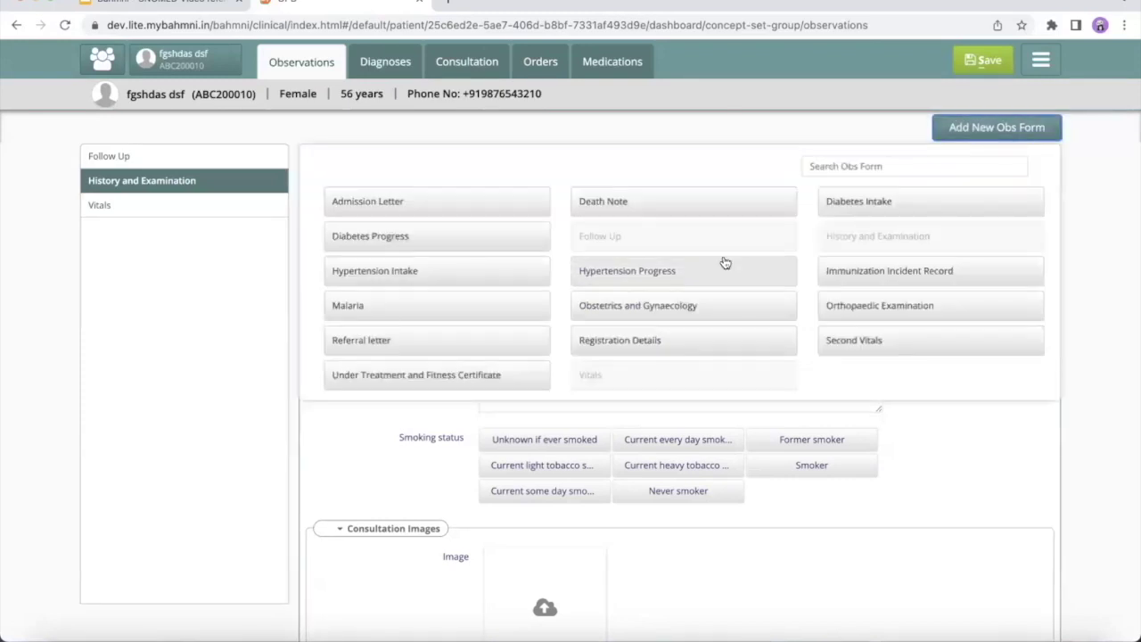
{"action": "scroll", "coordinate": [724, 262], "scroll_direction": "down", "scroll_amount": 1}
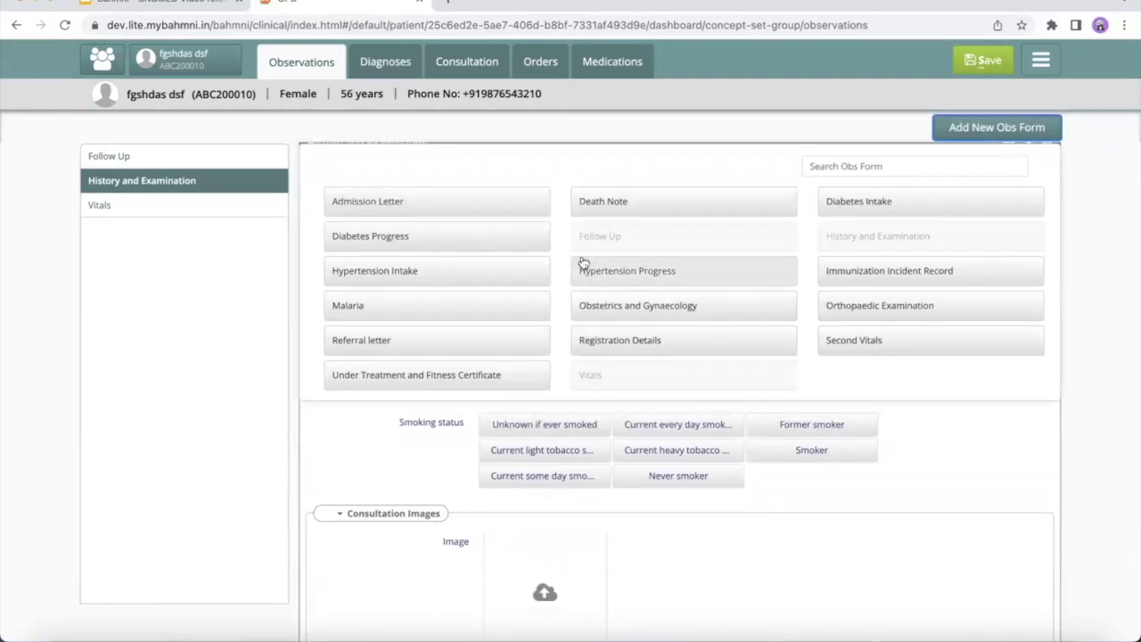
{"action": "left_click", "coordinate": [409, 277]}
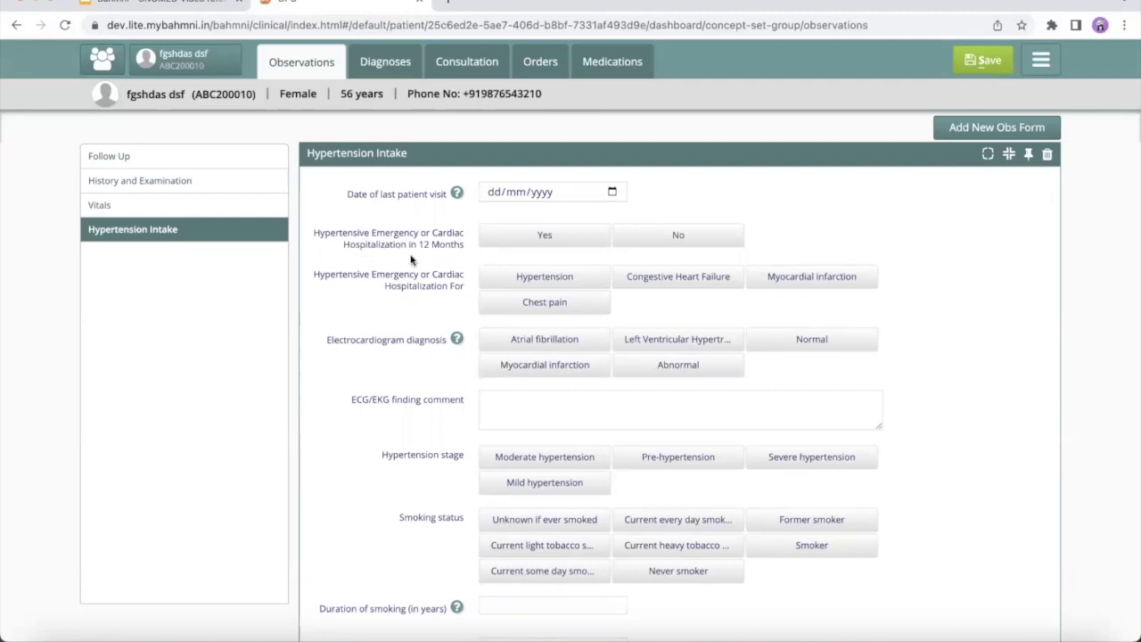
{"action": "scroll", "coordinate": [411, 260], "scroll_direction": "down", "scroll_amount": 1}
{"action": "scroll", "coordinate": [411, 260], "scroll_direction": "down", "scroll_amount": 2}
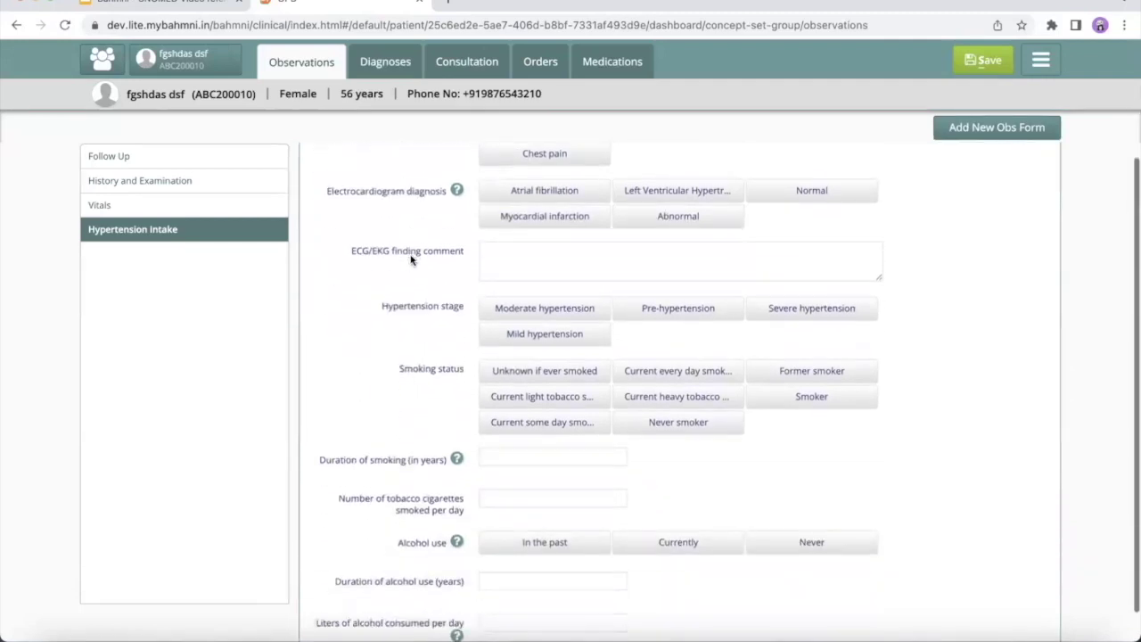
{"action": "scroll", "coordinate": [411, 259], "scroll_direction": "up", "scroll_amount": 3}
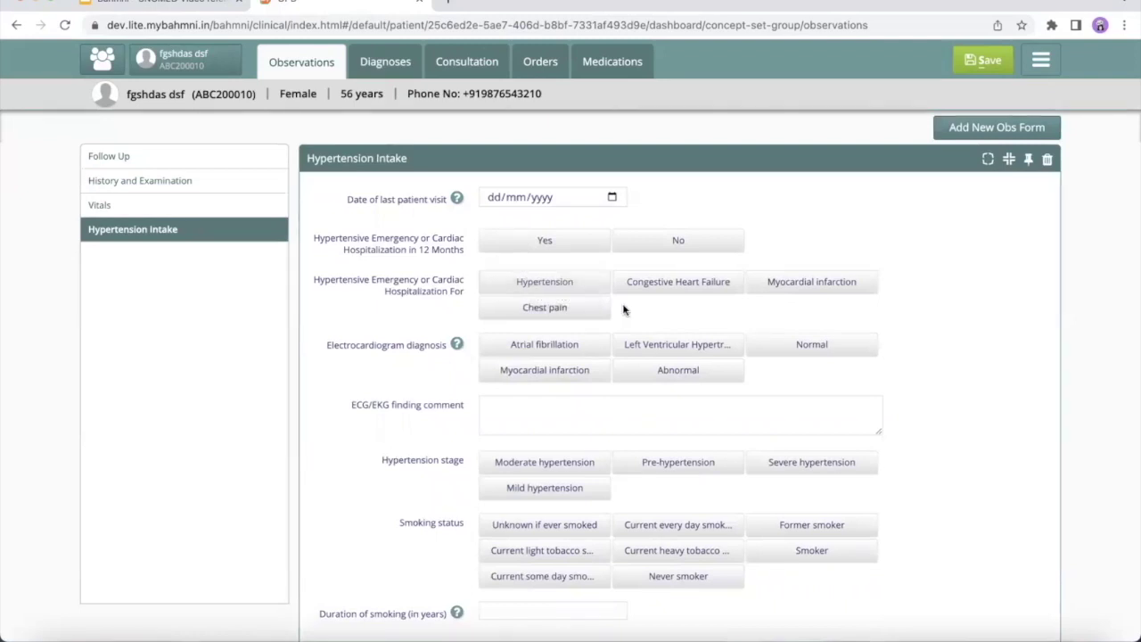
{"action": "scroll", "coordinate": [623, 309], "scroll_direction": "down", "scroll_amount": 1}
{"action": "scroll", "coordinate": [623, 309], "scroll_direction": "up", "scroll_amount": 1}
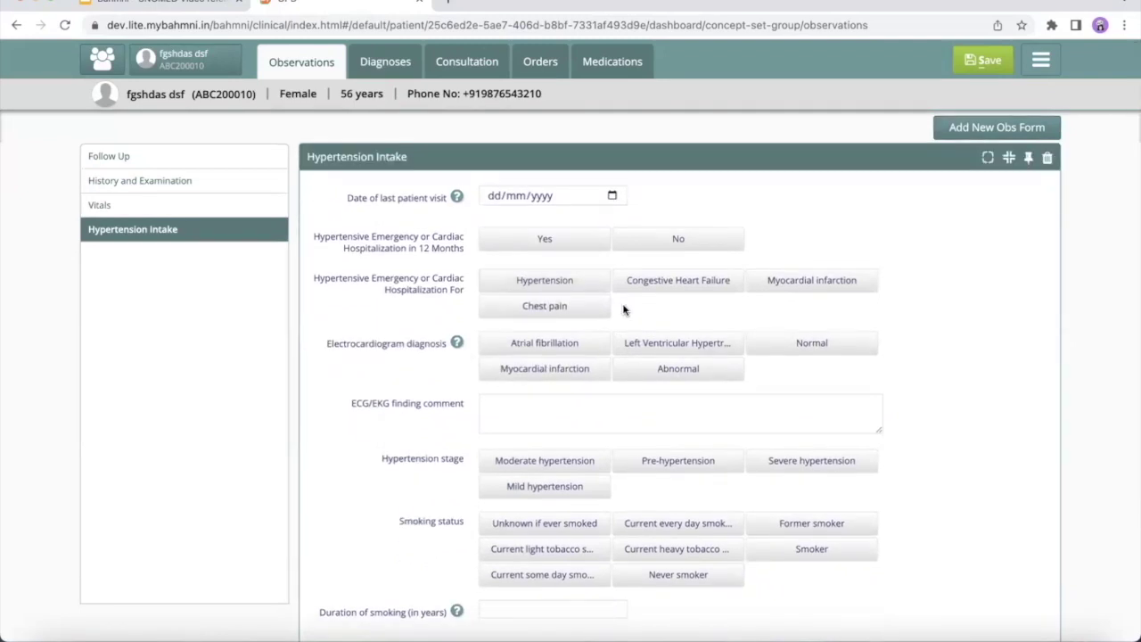
- Add the Orthopaedic Examination observation form to the consultation
{"action": "left_click", "coordinate": [997, 128]}
{"action": "scroll", "coordinate": [883, 252], "scroll_direction": "down", "scroll_amount": 1}
{"action": "scroll", "coordinate": [882, 252], "scroll_direction": "up", "scroll_amount": 1}
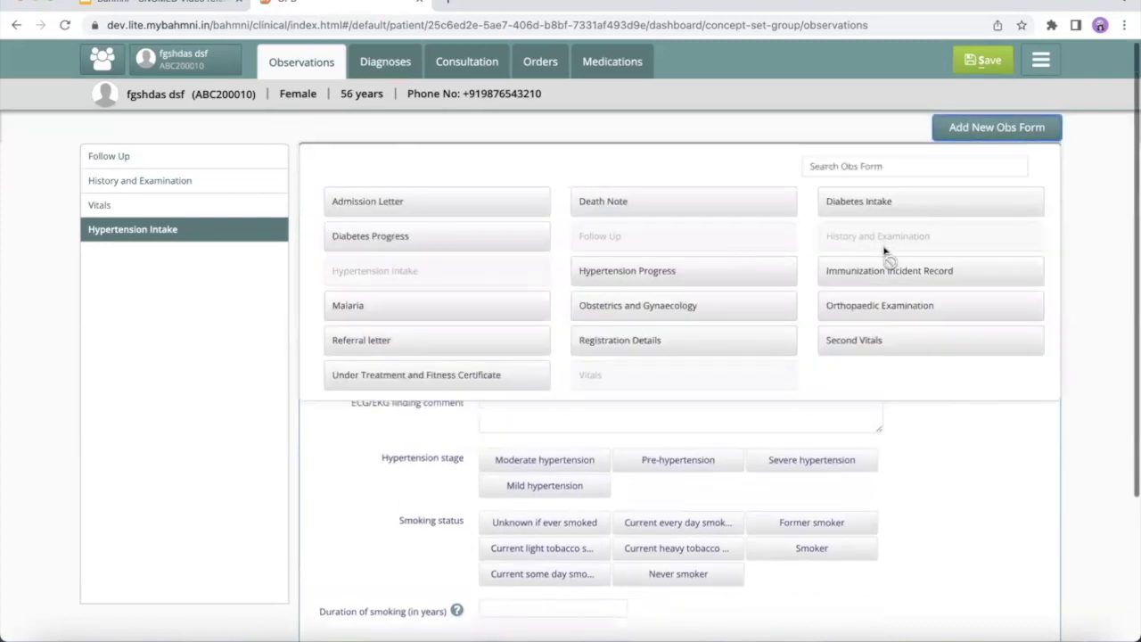
{"action": "left_click", "coordinate": [879, 307]}
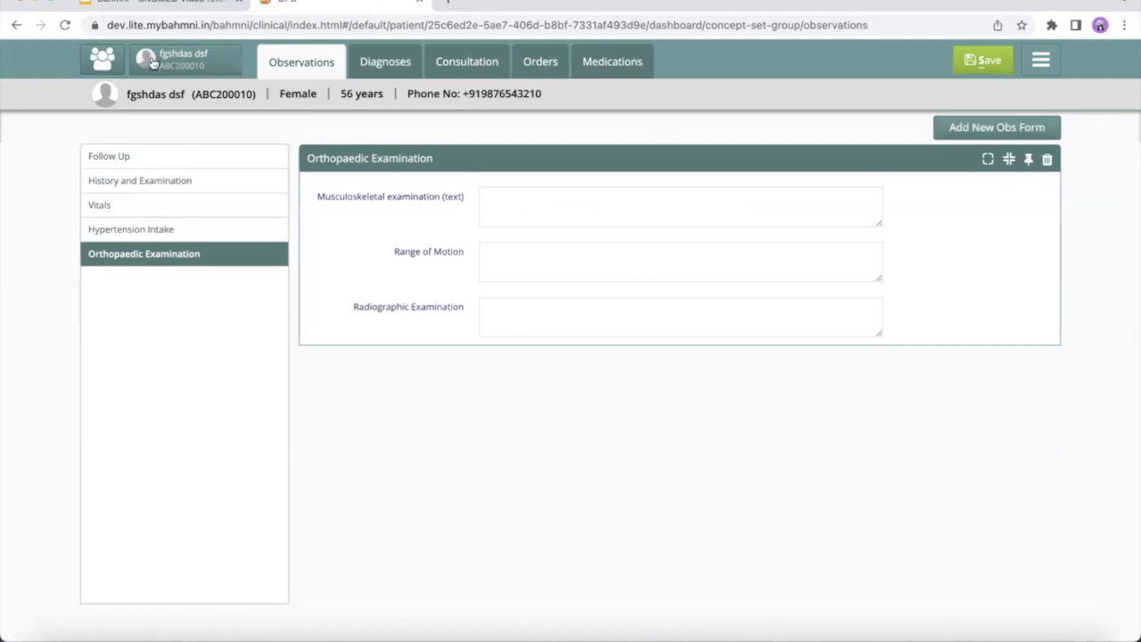
- Leave the consultation for the home dashboard, open the Implementer Interface's Form Builder and review the list of observation forms
{"action": "left_click", "coordinate": [100, 60]}
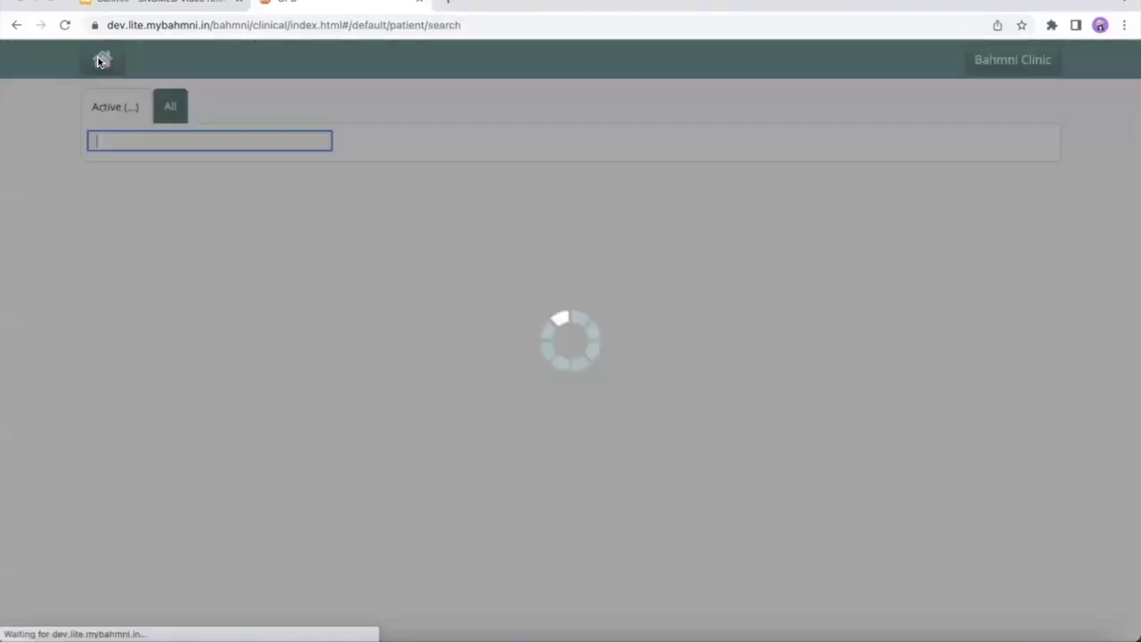
{"action": "left_click", "coordinate": [99, 59]}
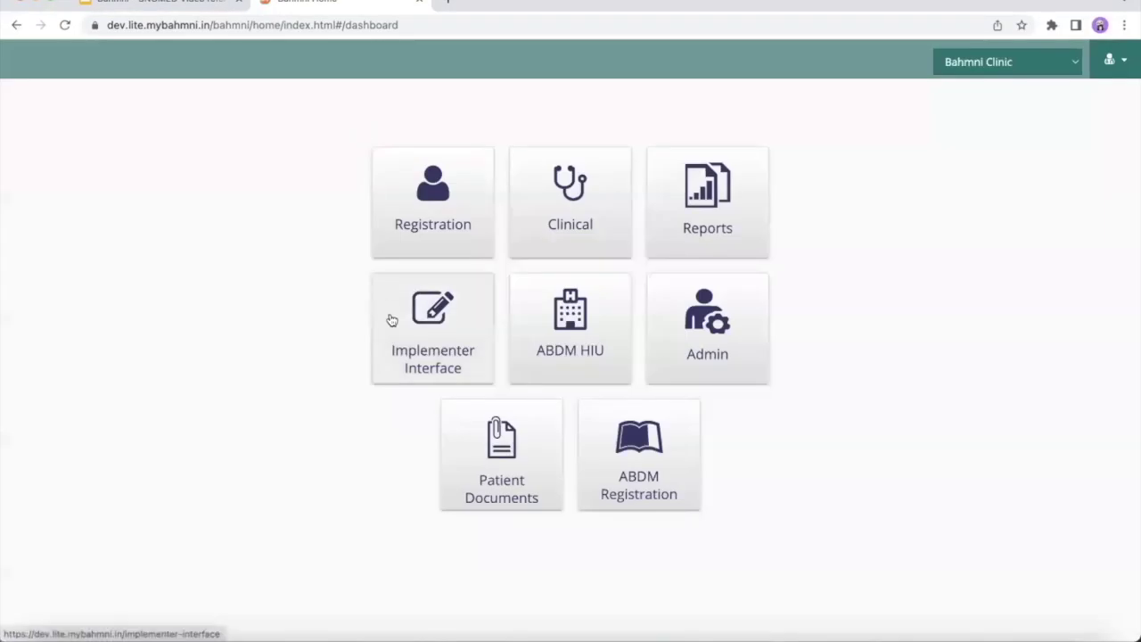
{"action": "left_click", "coordinate": [435, 328]}
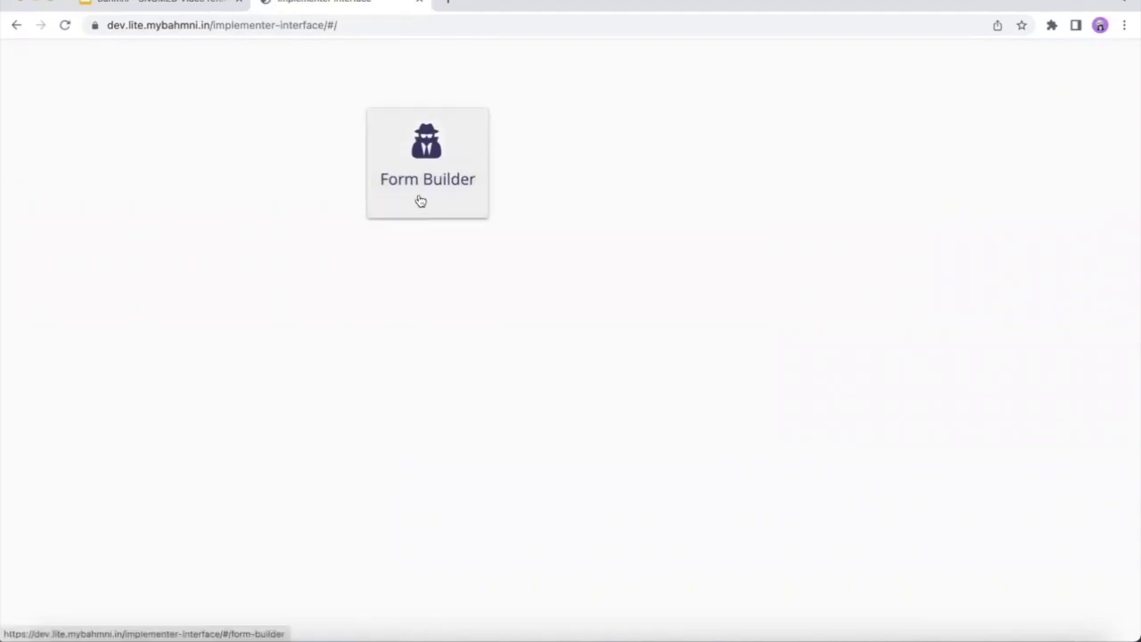
{"action": "left_click", "coordinate": [434, 173]}
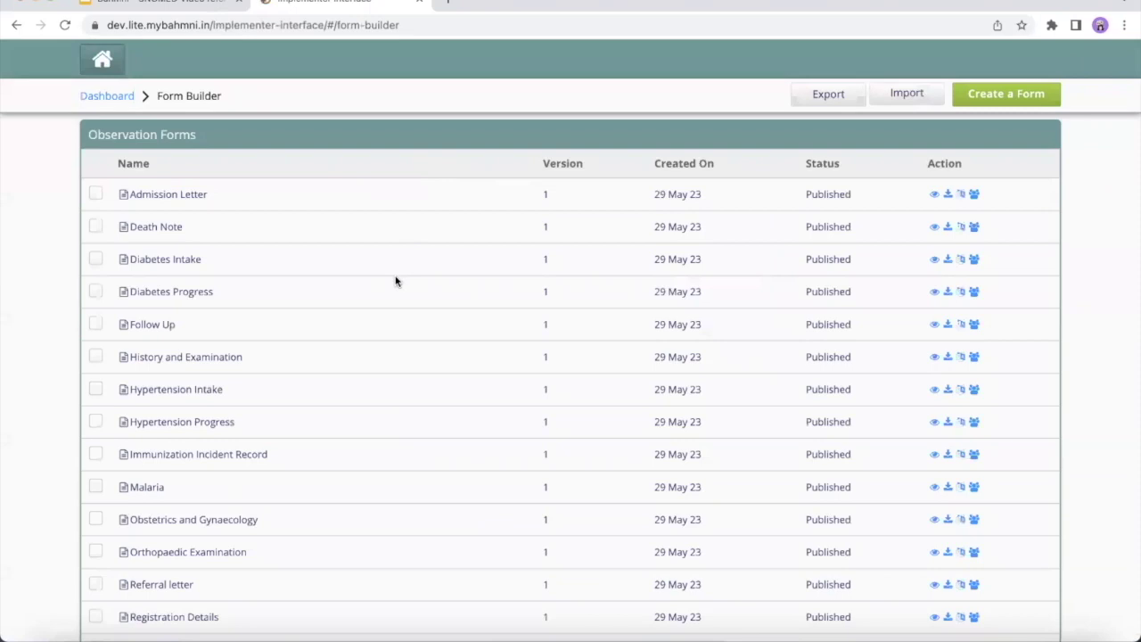
{"action": "scroll", "coordinate": [397, 281], "scroll_direction": "down", "scroll_amount": 1}
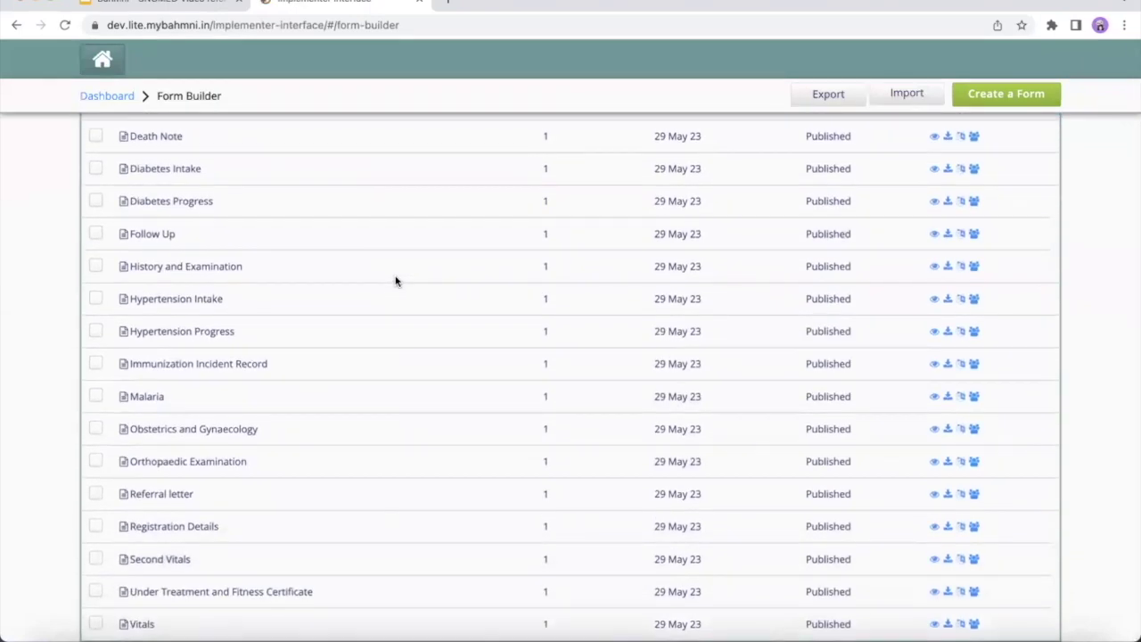
{"action": "scroll", "coordinate": [397, 281], "scroll_direction": "up", "scroll_amount": 1}
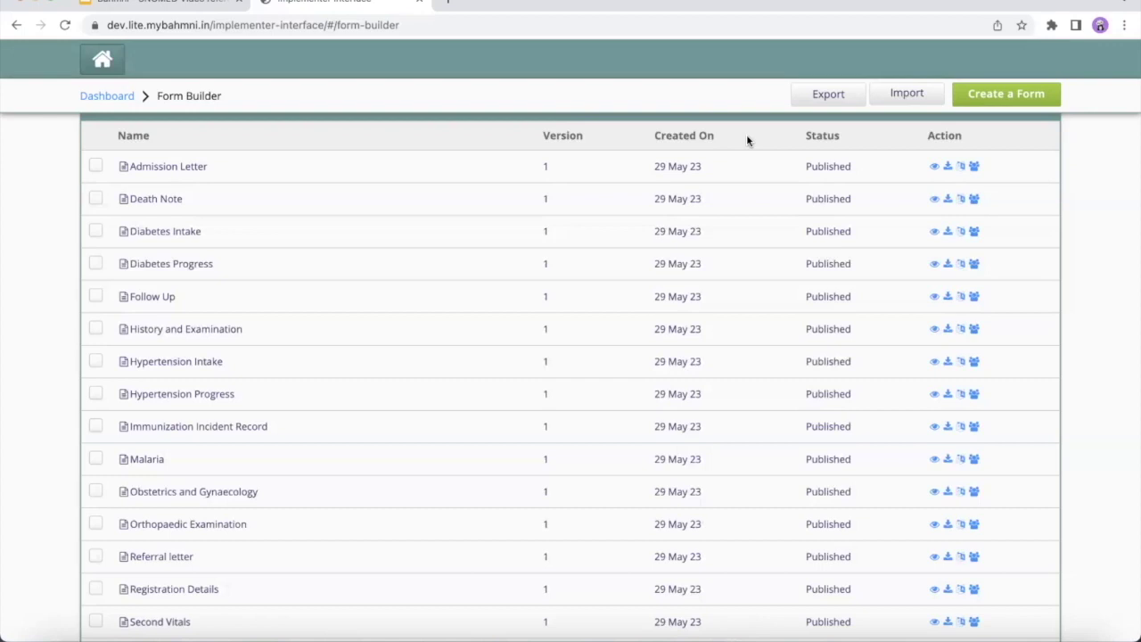
- Switch to the Bahmni SNOMED slide deck and present the "Configure forms to record patient's response" slide full screen
{"action": "left_click", "coordinate": [184, 4]}
{"action": "left_click", "coordinate": [943, 63]}
{"action": "key", "text": "Right"}
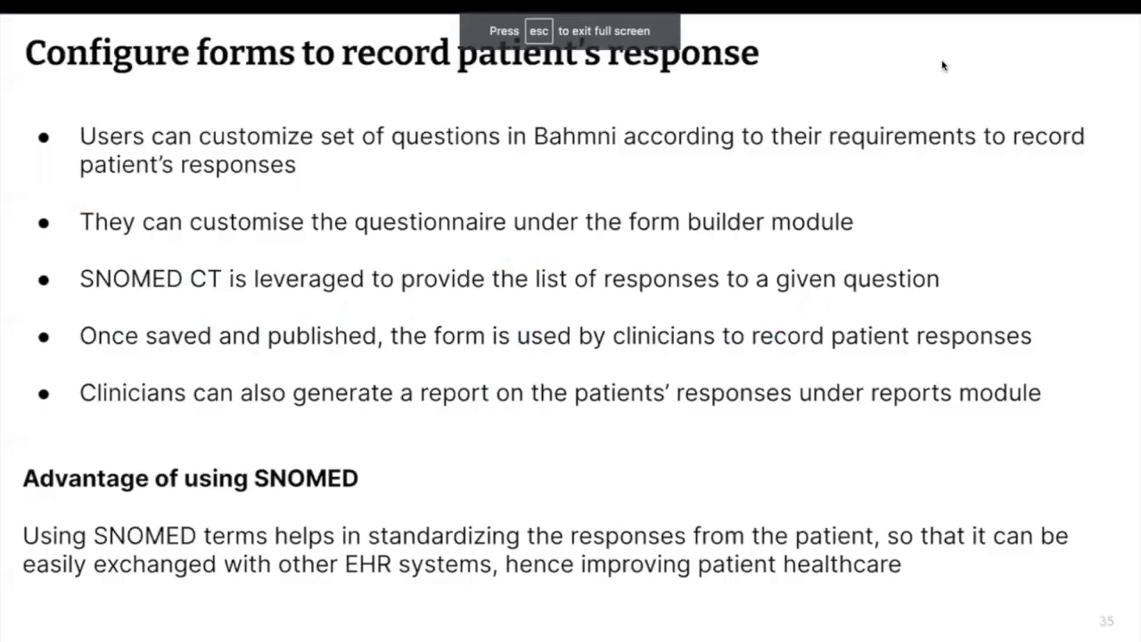
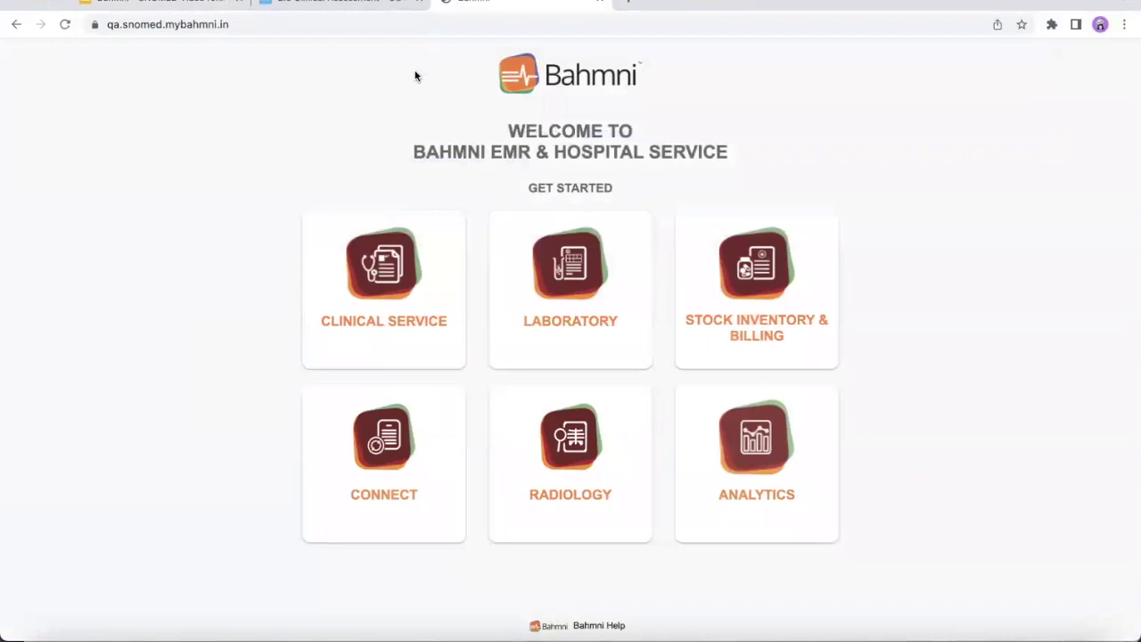
- On qa.snomed.mybahmni.in, enter the clinical service and open the Implementer Interface's Form Builder
{"action": "left_click", "coordinate": [370, 275]}
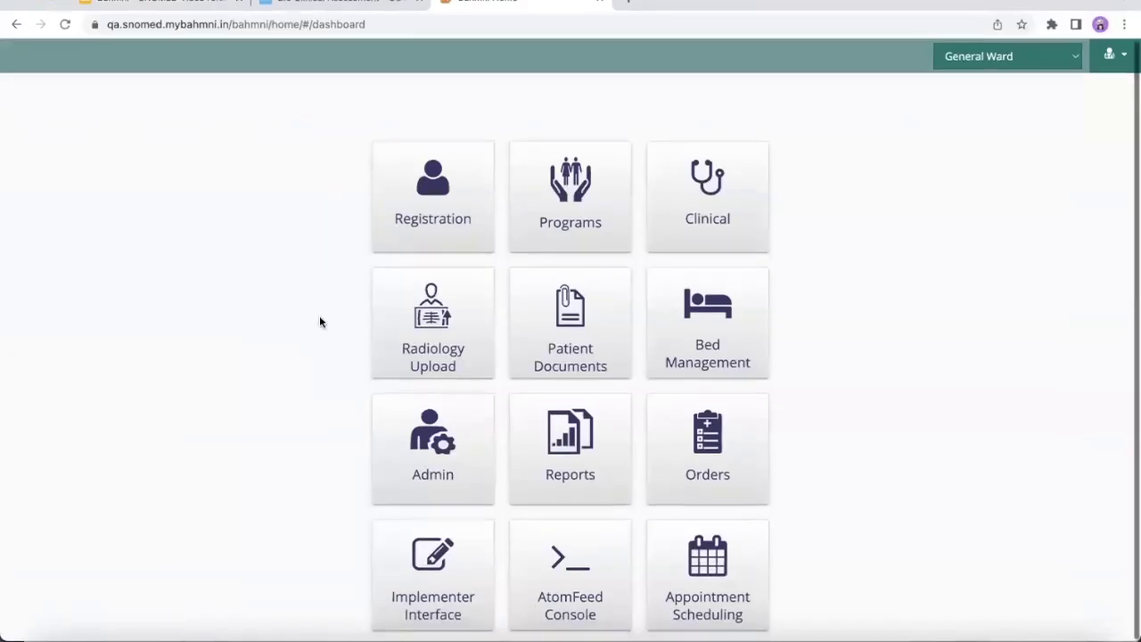
{"action": "left_click", "coordinate": [429, 556]}
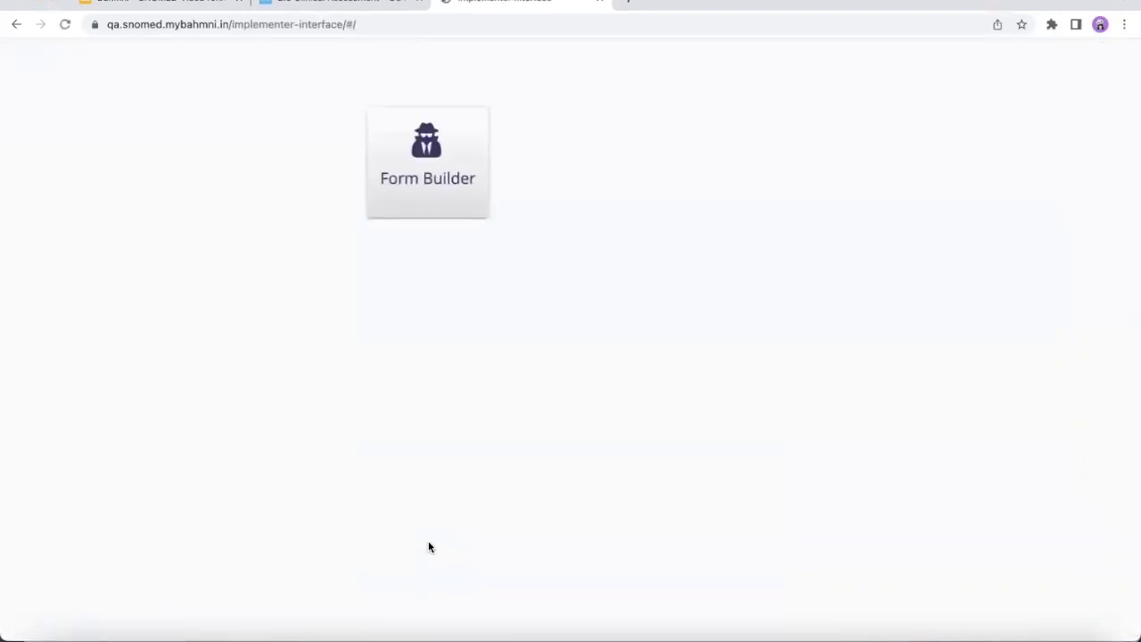
{"action": "left_click", "coordinate": [444, 193]}
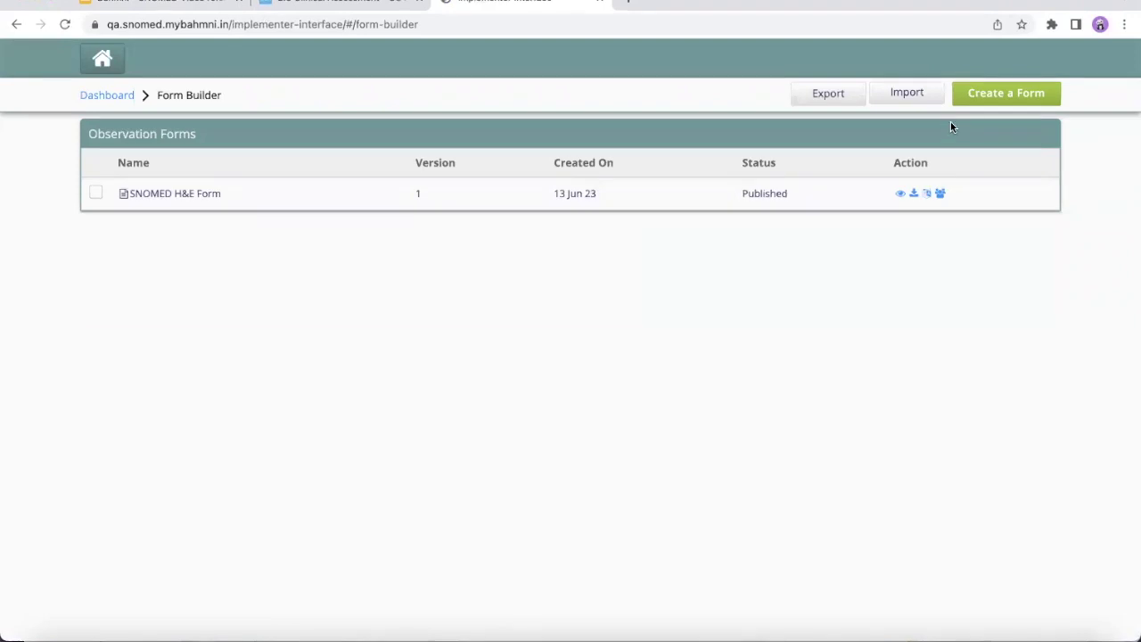
- Create a new observation form named "SNOMED Covid Form"
{"action": "left_click", "coordinate": [979, 101]}
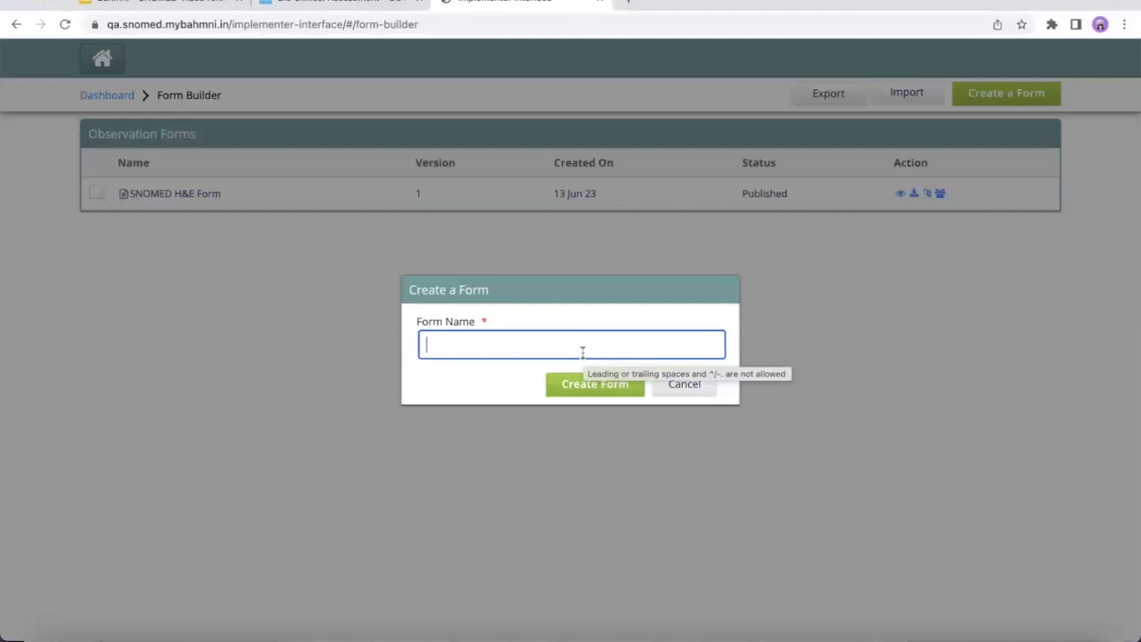
{"action": "type", "text": "SNOMED"}
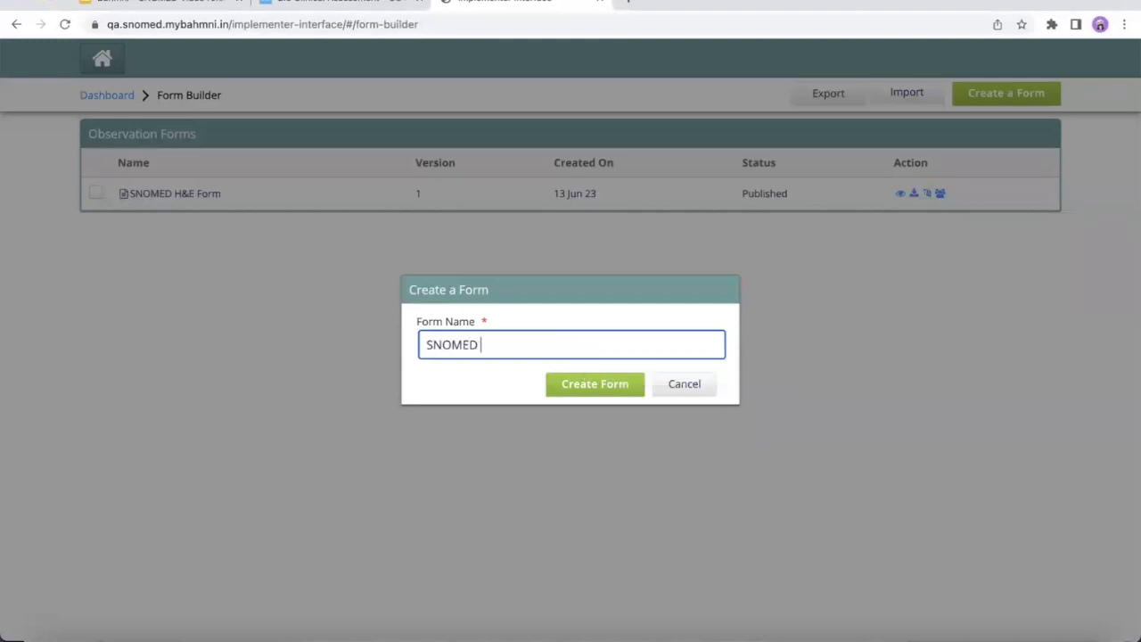
{"action": "type", "text": " Covid Form"}
{"action": "left_click", "coordinate": [601, 385]}
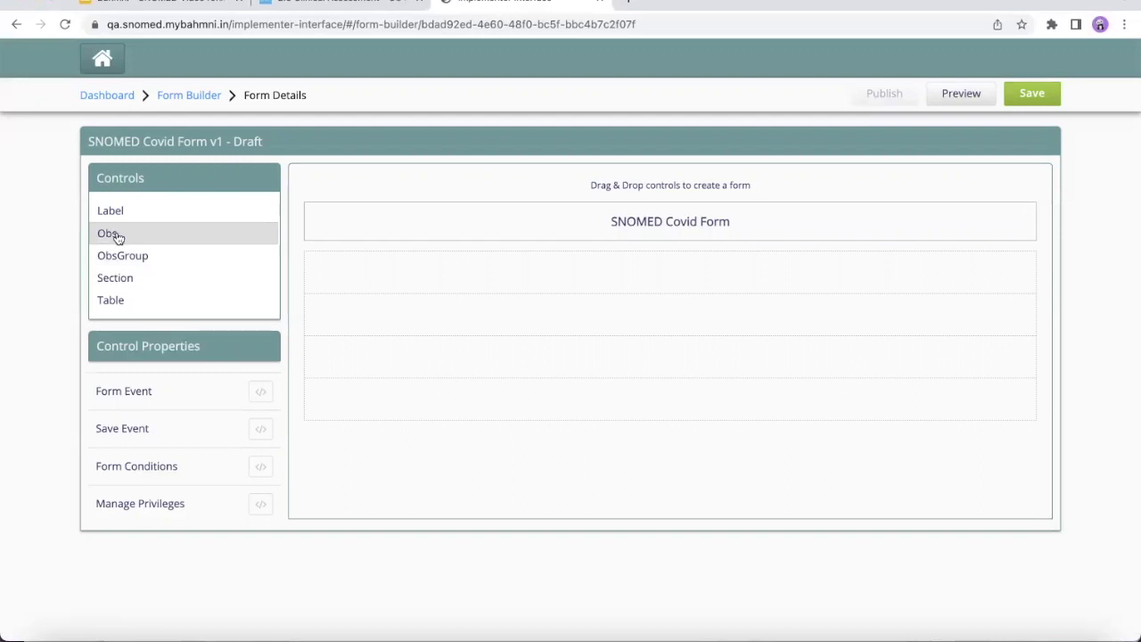
- Add an Obs control to the form's first row and set its source to the "Has COVID been confirmed?" concept, checking the Word document's question list
{"action": "left_click_drag", "start_coordinate": [116, 236], "coordinate": [378, 278]}
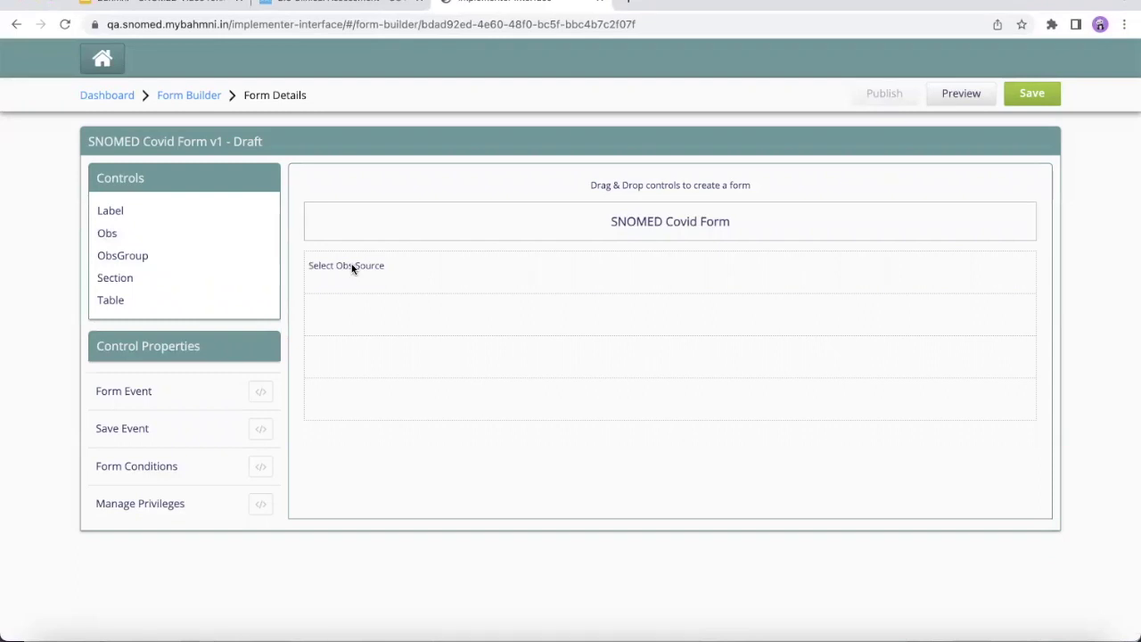
{"action": "left_click", "coordinate": [352, 270]}
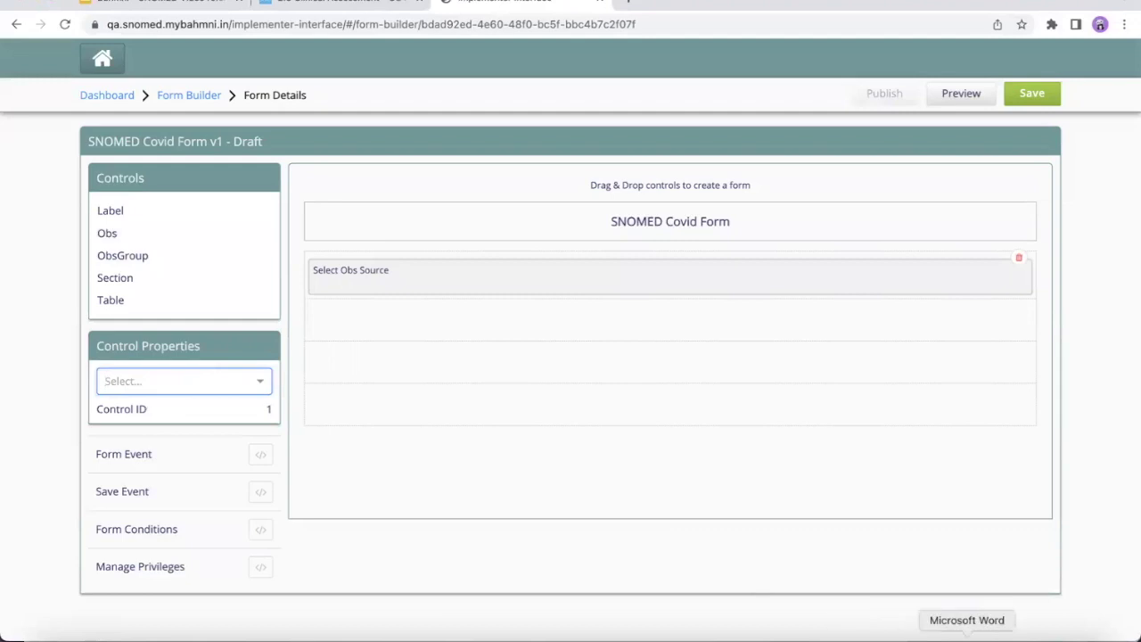
{"action": "left_click", "coordinate": [967, 635]}
{"action": "scroll", "coordinate": [741, 310], "scroll_direction": "up", "scroll_amount": 2}
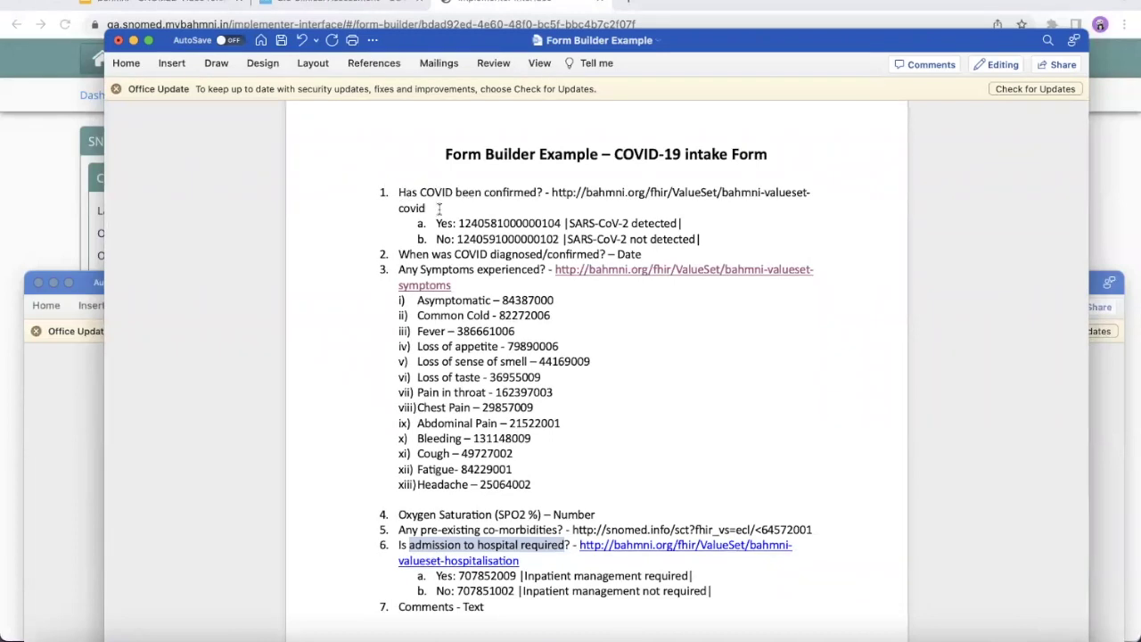
{"action": "left_click", "coordinate": [56, 232]}
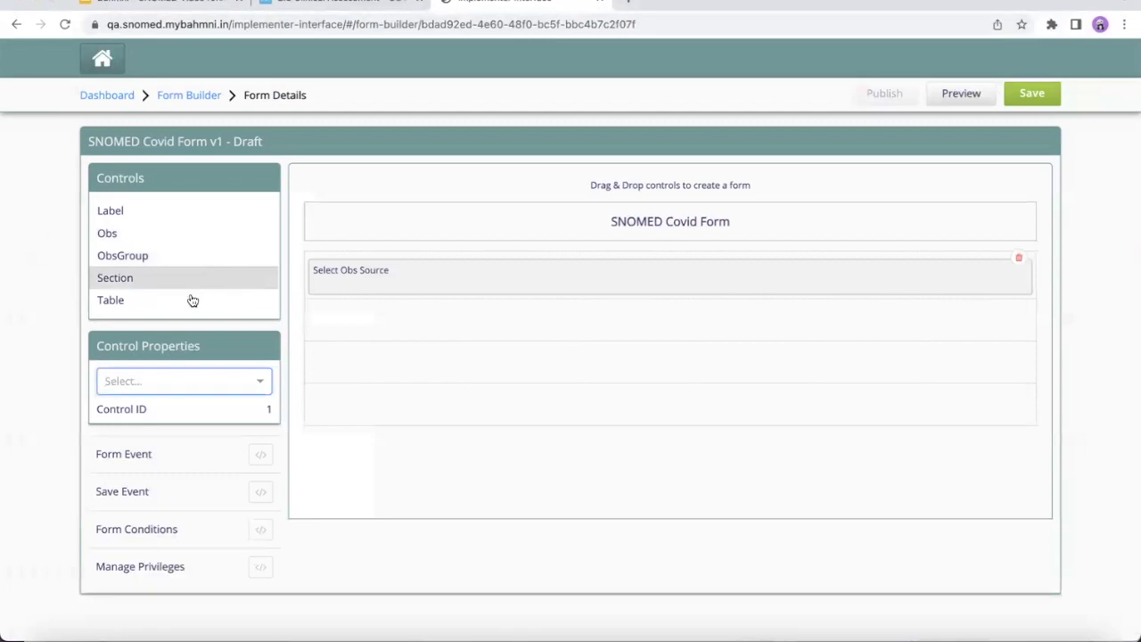
{"action": "type", "text": "ha"}
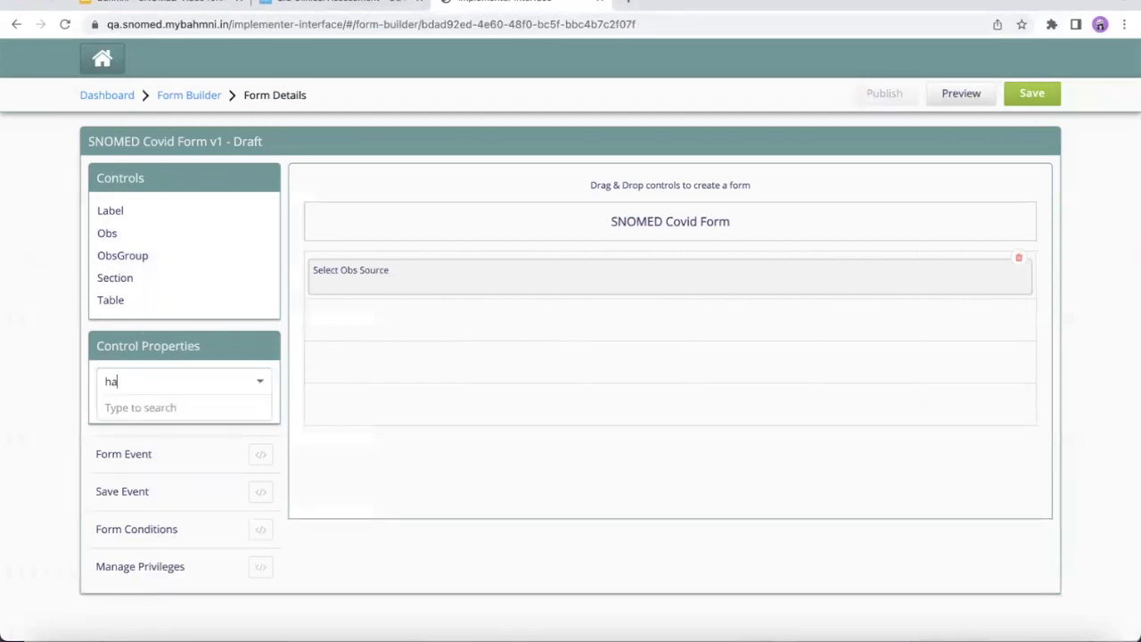
{"action": "type", "text": "s"}
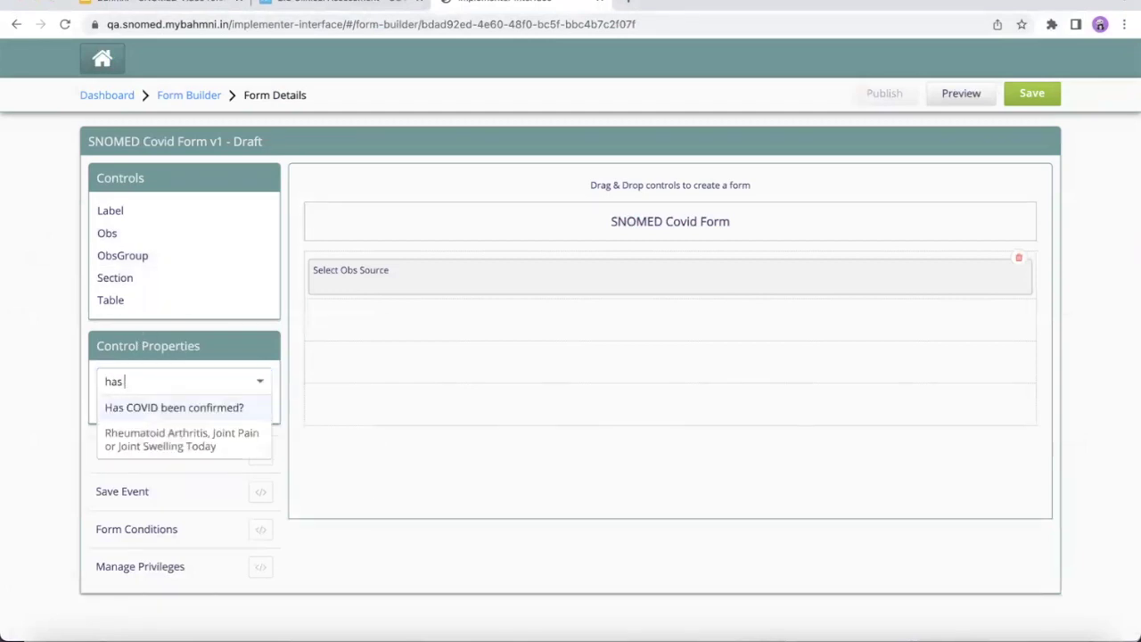
{"action": "left_click", "coordinate": [145, 409]}
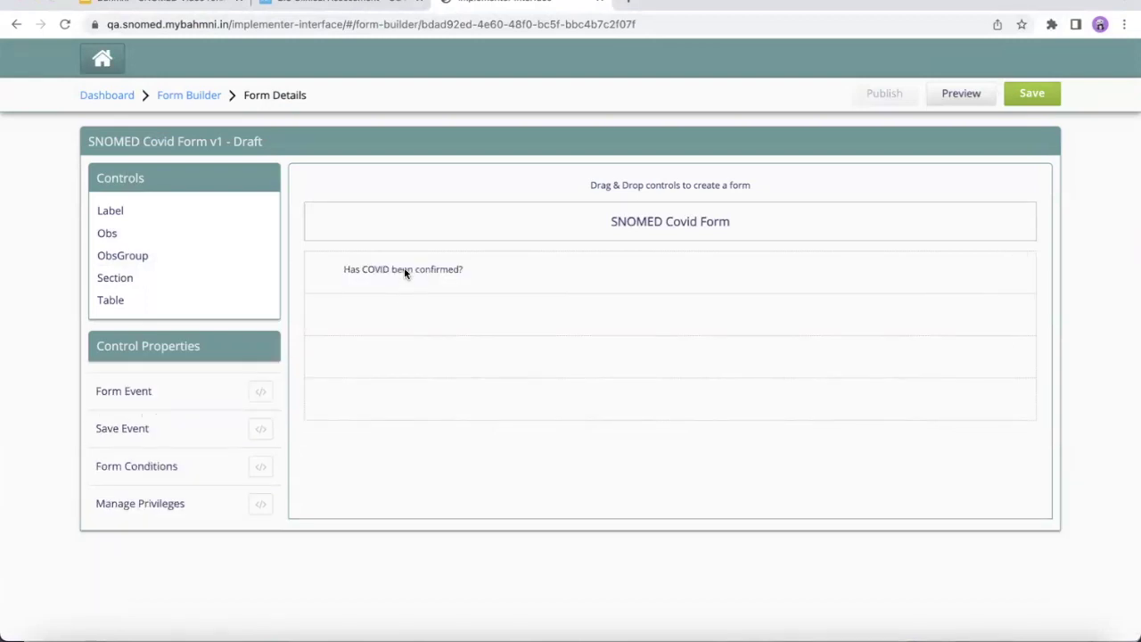
{"action": "left_click", "coordinate": [404, 272]}
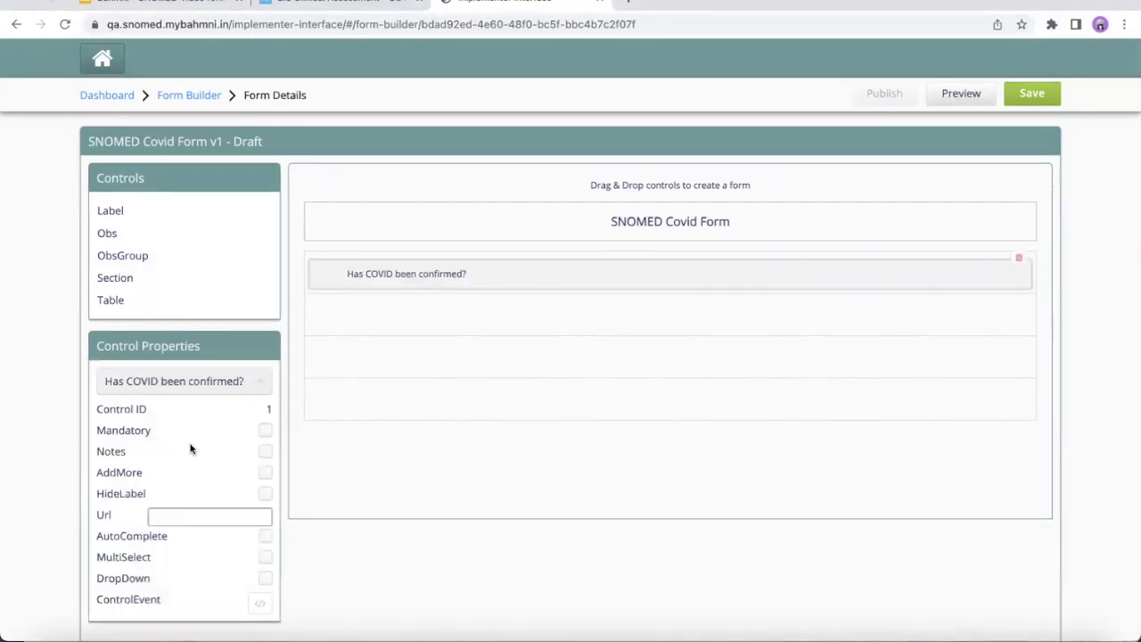
{"action": "scroll", "coordinate": [165, 507], "scroll_direction": "down", "scroll_amount": 1}
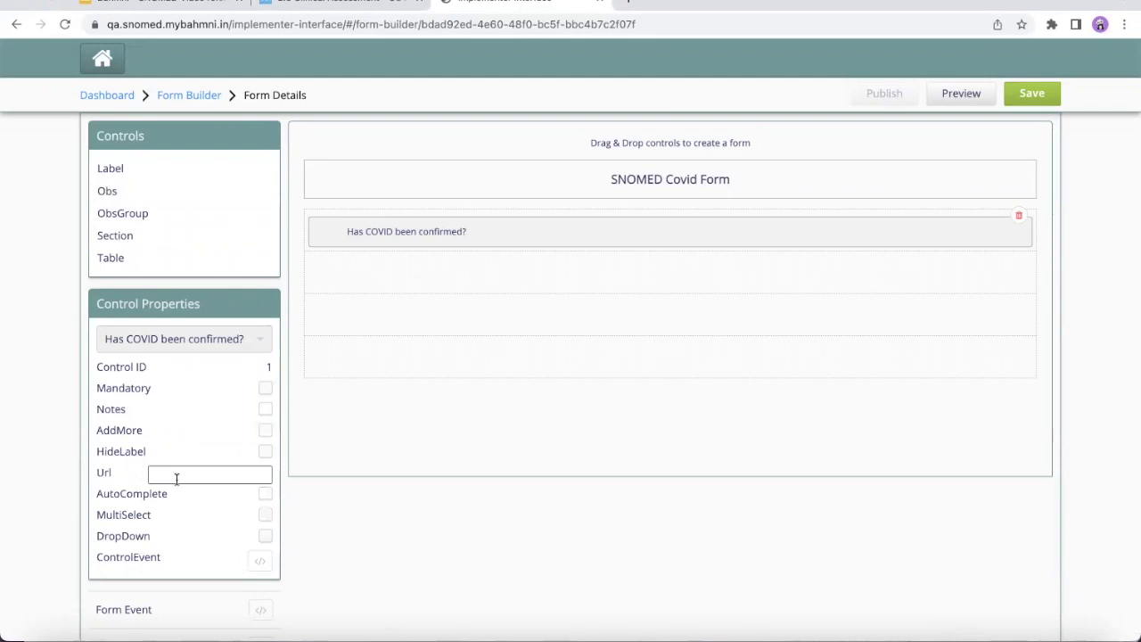
{"action": "key", "text": "super+Tab"}
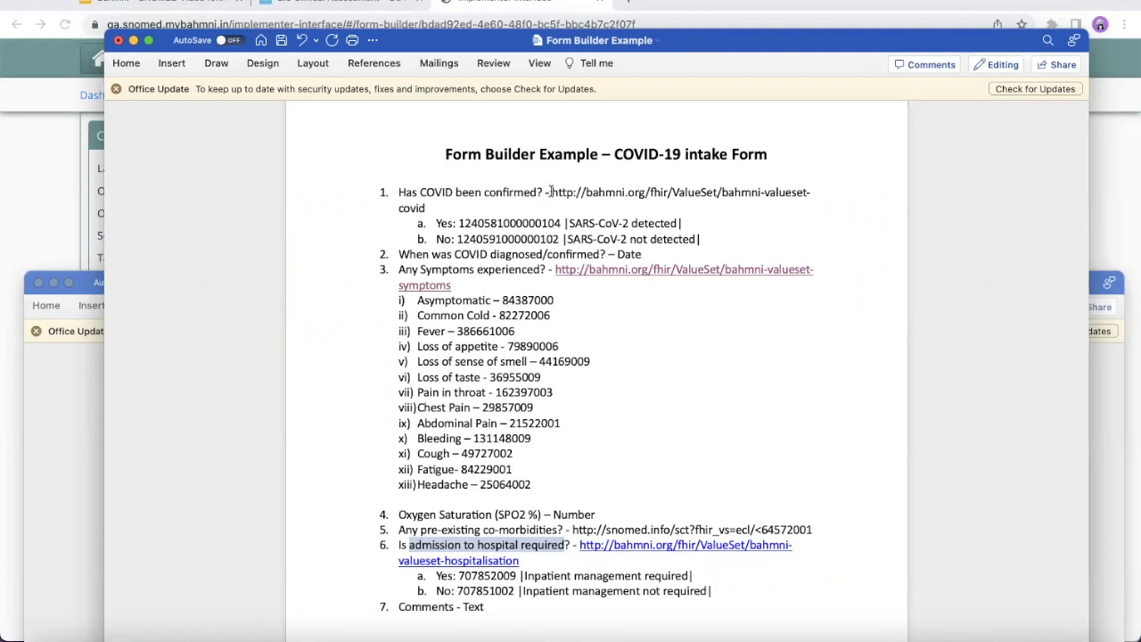
{"action": "left_click", "coordinate": [551, 192]}
{"action": "double_click", "coordinate": [551, 191]}
{"action": "left_click", "coordinate": [551, 192]}
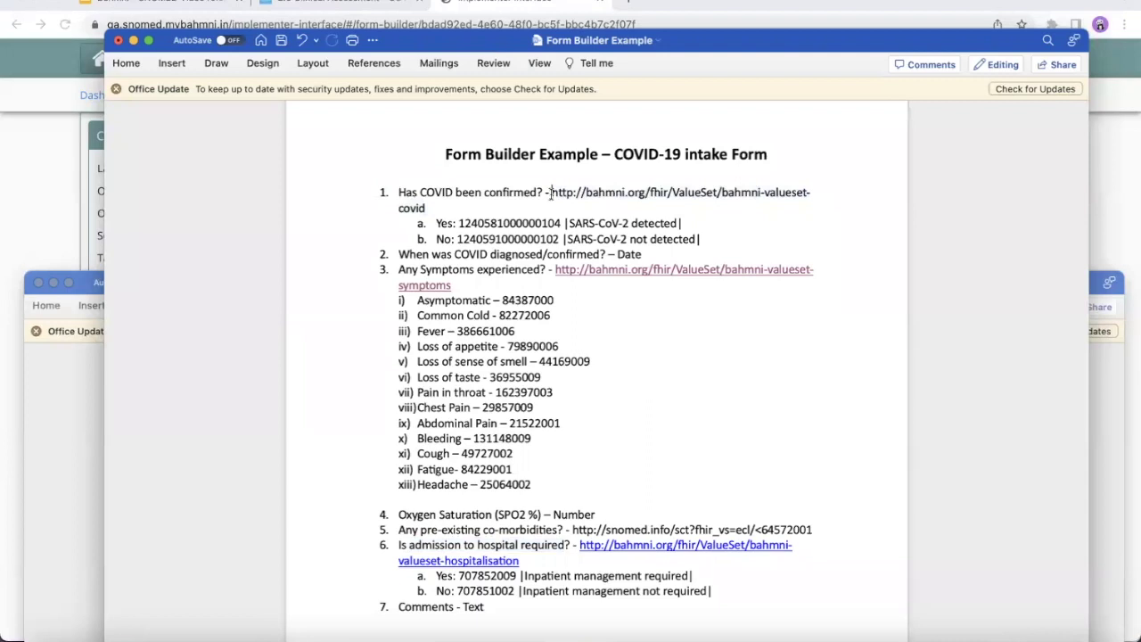
{"action": "double_click", "coordinate": [551, 192]}
{"action": "key", "text": "super+c"}
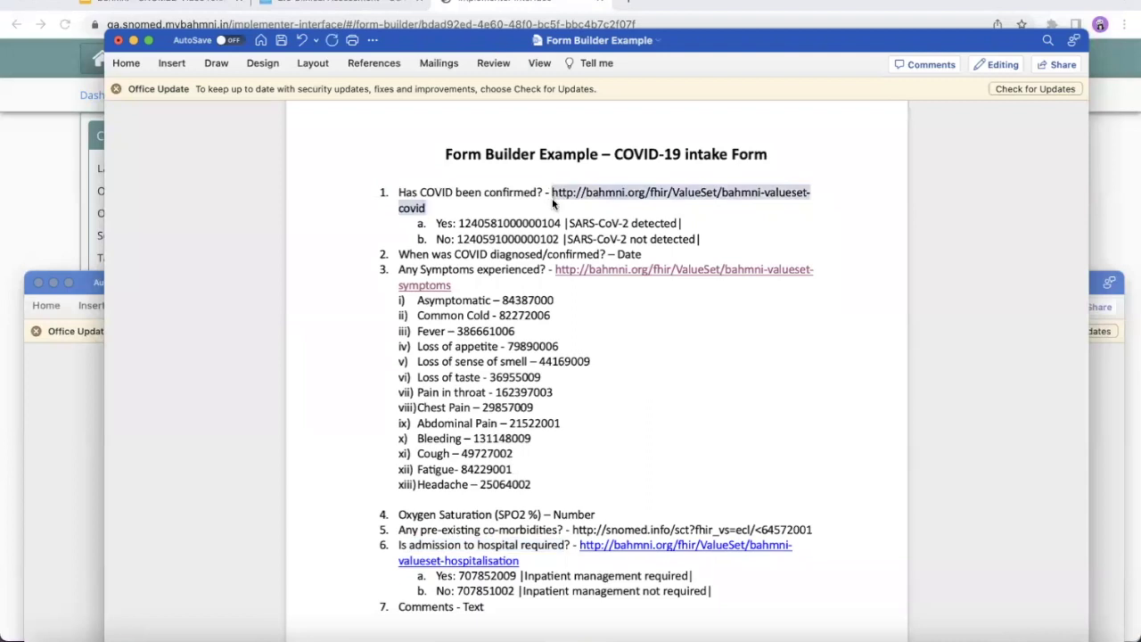
{"action": "key", "text": "super+Tab"}
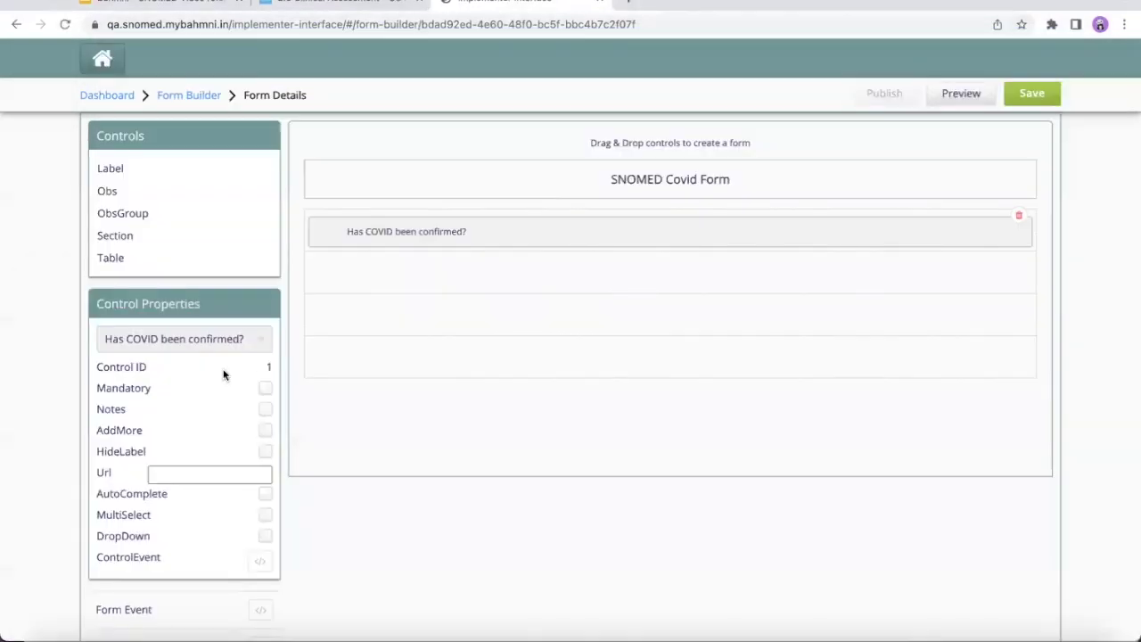
{"action": "left_click", "coordinate": [190, 473]}
{"action": "key", "text": "super+v"}
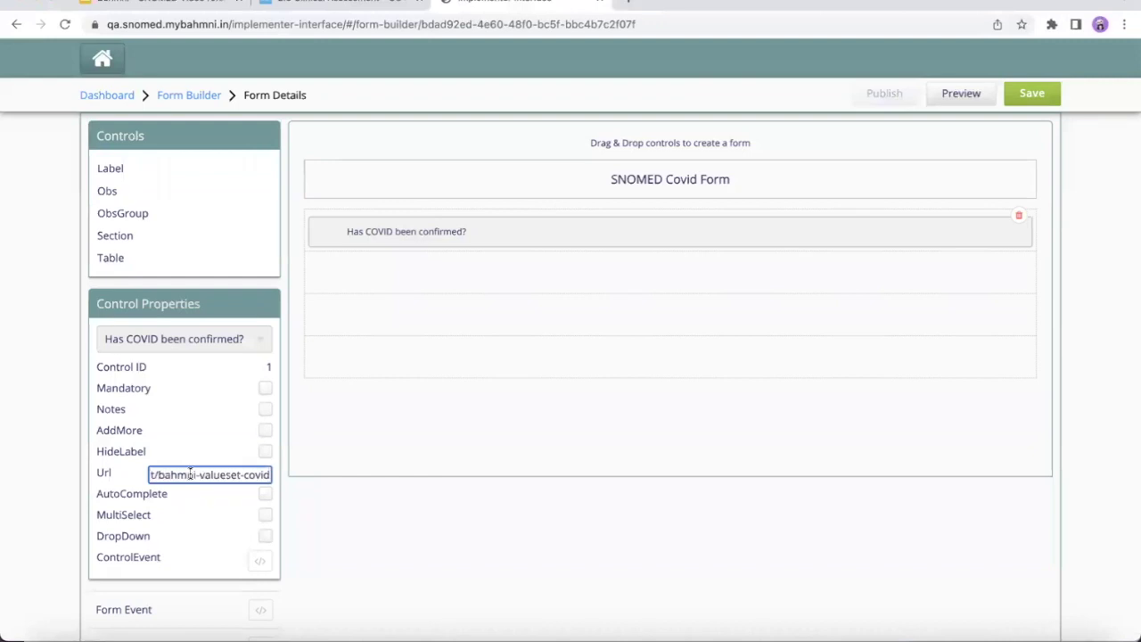
{"action": "left_click", "coordinate": [324, 500]}
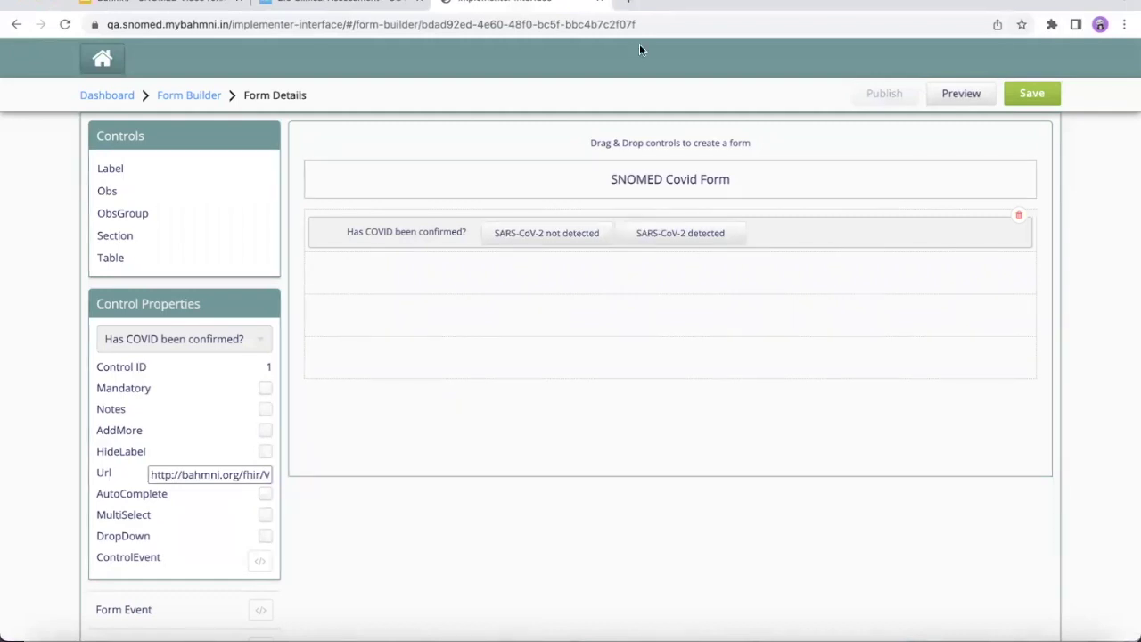
- Search the web for "snomed ct browser" in a separate page and open the SNOMED CT Browser's International Edition
{"action": "left_click", "coordinate": [629, 1]}
{"action": "type", "text": "snomed ct browser"}
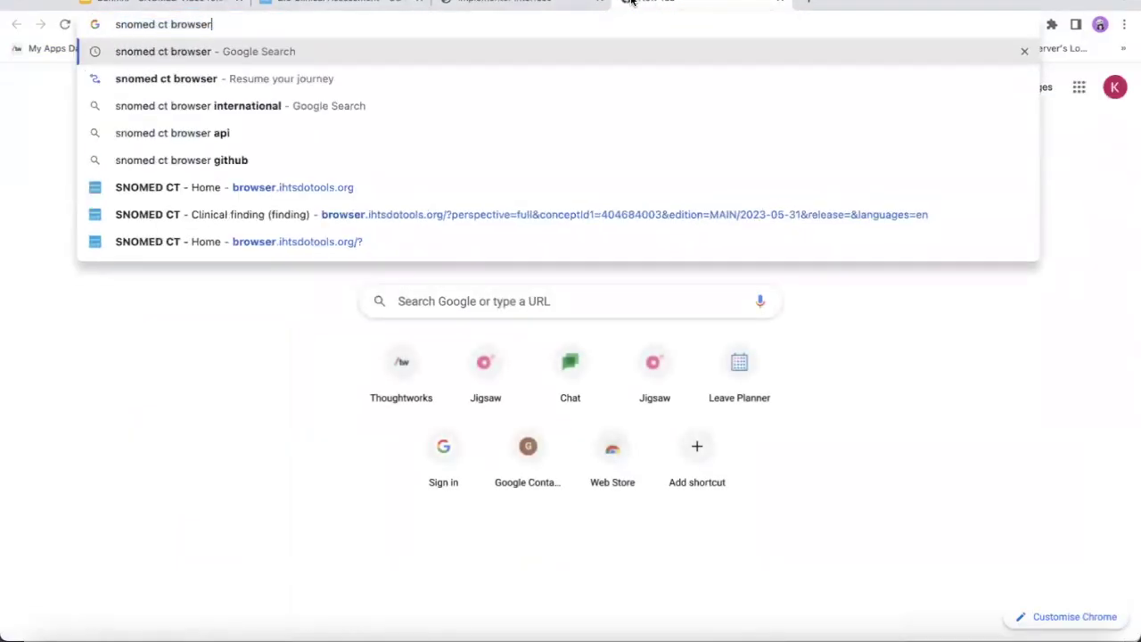
{"action": "key", "text": "Return"}
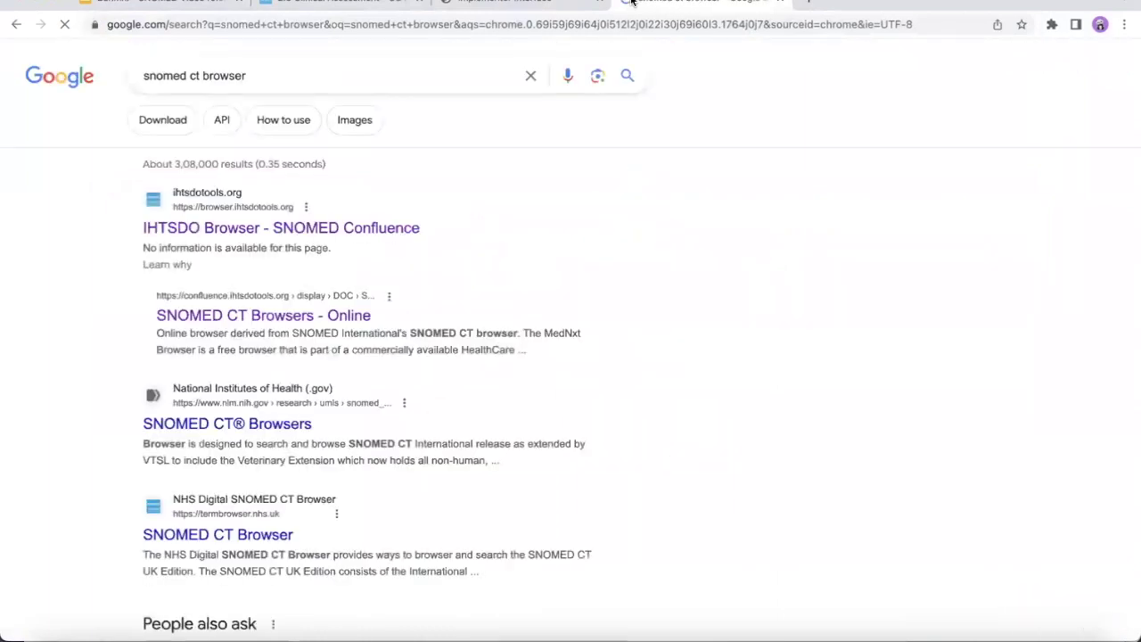
{"action": "left_click", "coordinate": [273, 231]}
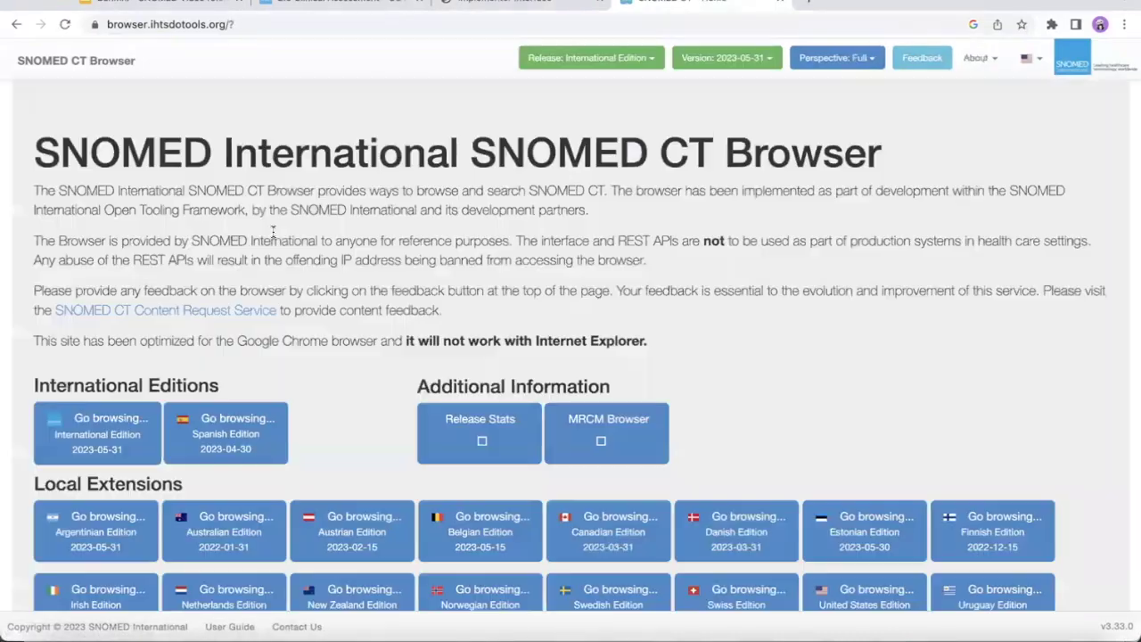
{"action": "left_click", "coordinate": [101, 431]}
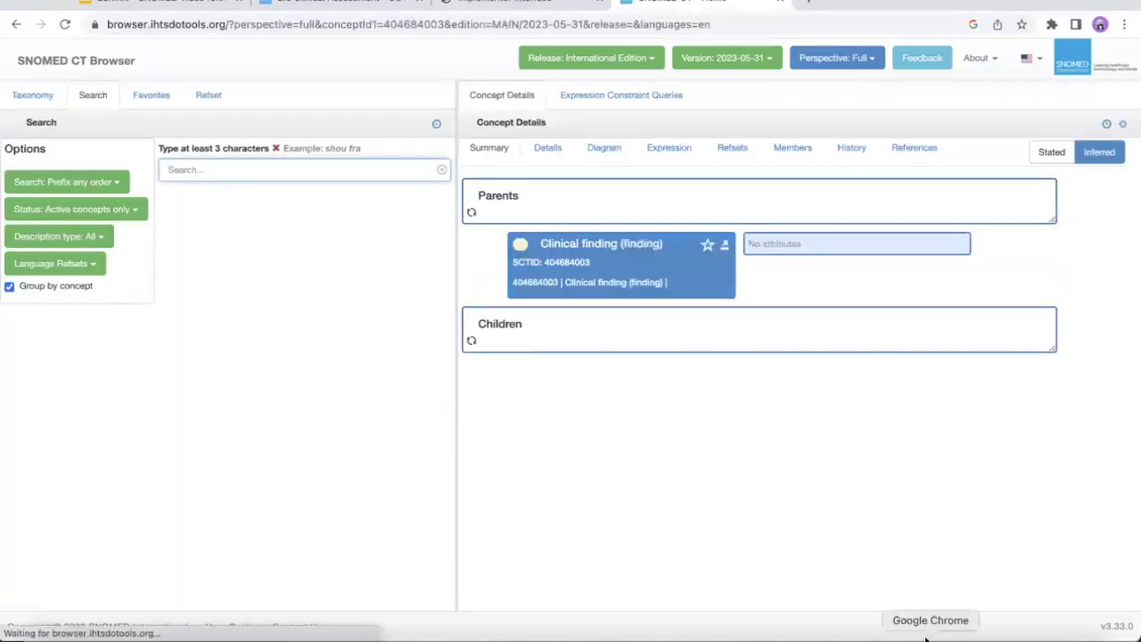
{"action": "left_click", "coordinate": [967, 635]}
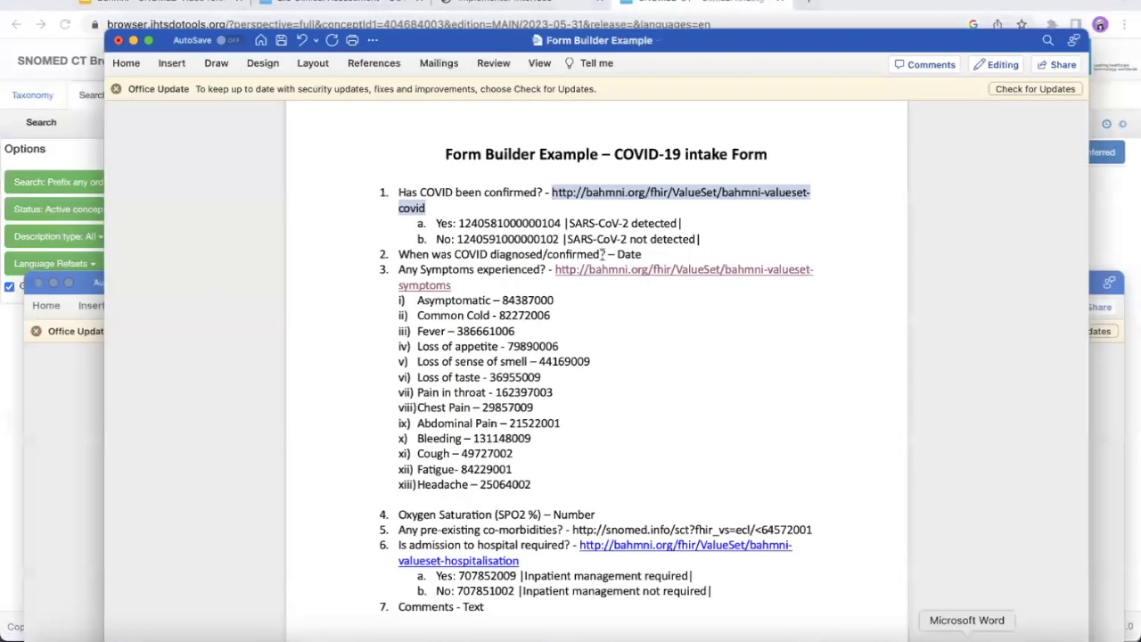
{"action": "double_click", "coordinate": [506, 223]}
{"action": "key", "text": "super+c"}
{"action": "key", "text": "super+Tab"}
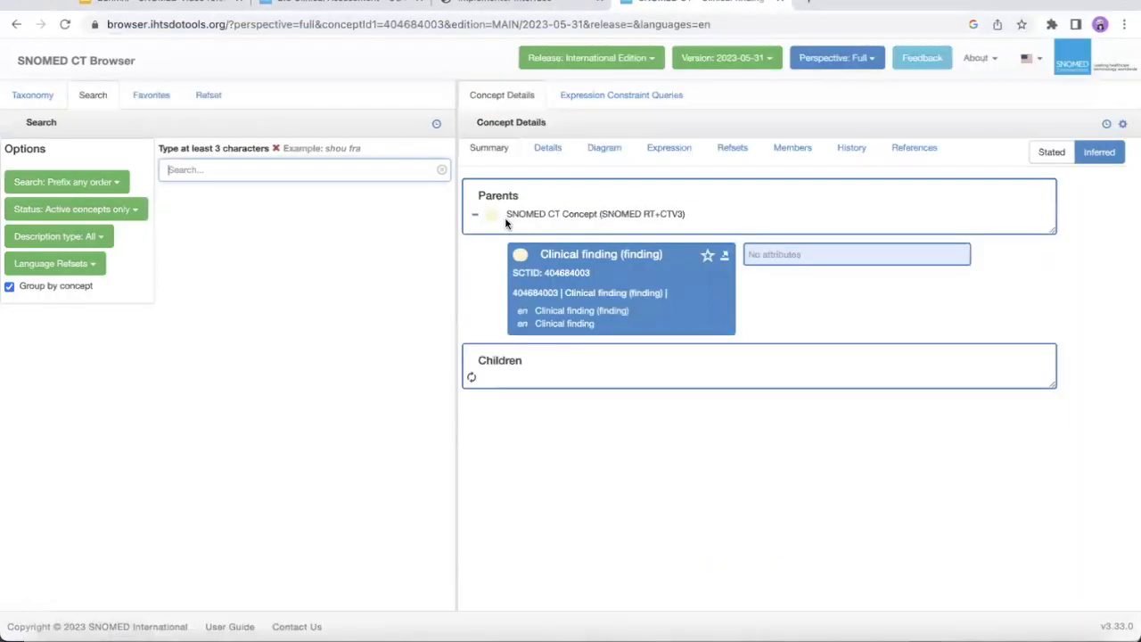
{"action": "key", "text": "super+v"}
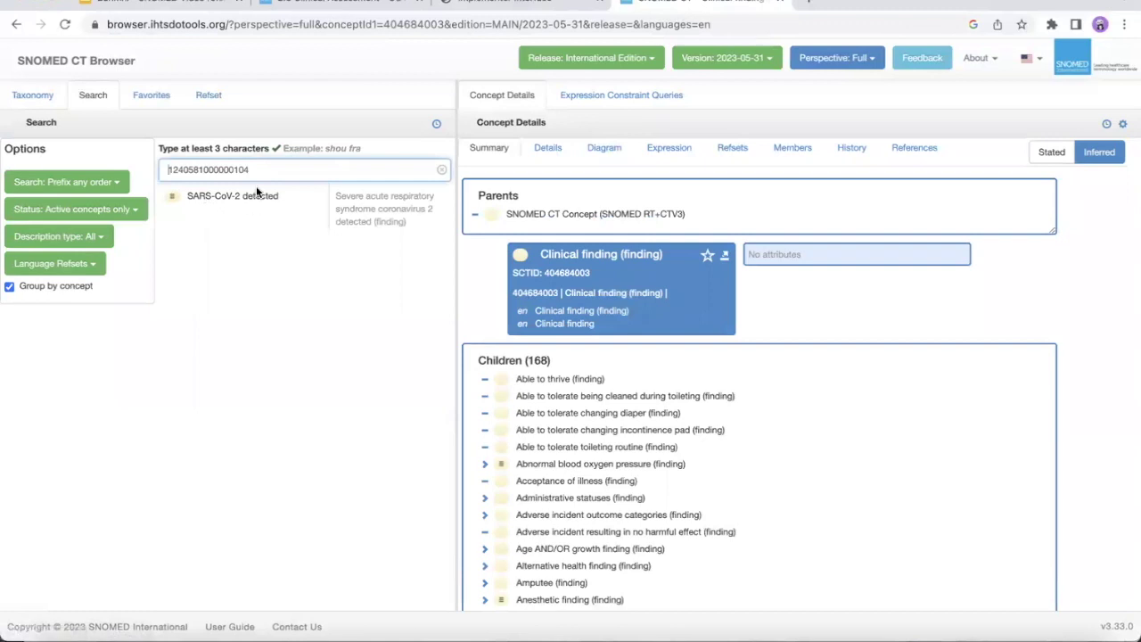
{"action": "key", "text": "super+Tab"}
{"action": "double_click", "coordinate": [477, 237]}
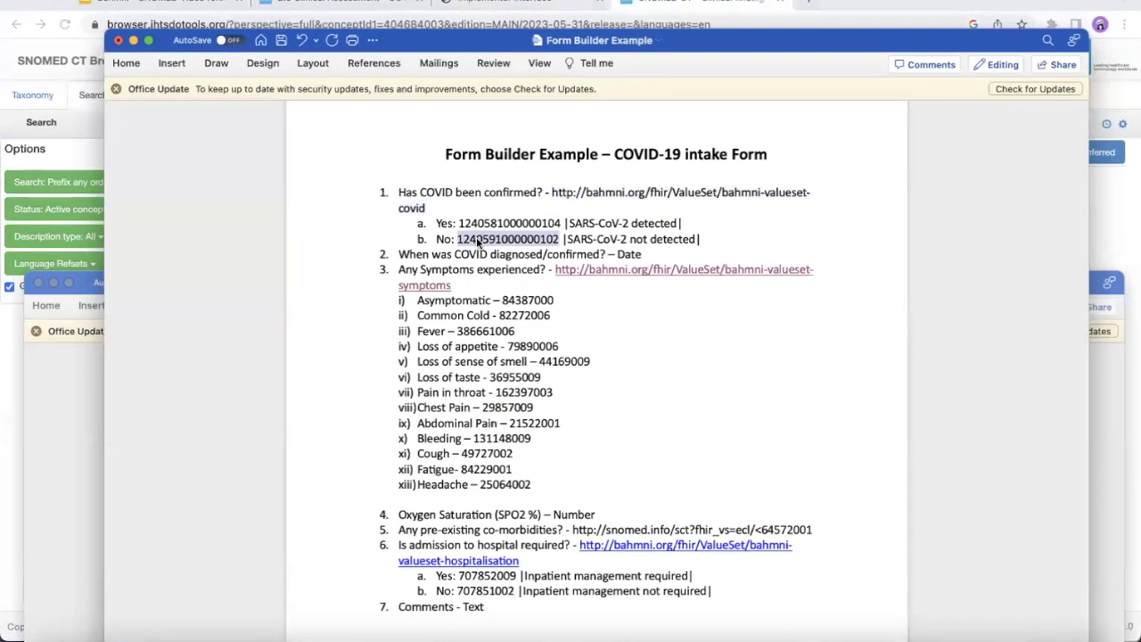
{"action": "key", "text": "super+c"}
{"action": "key", "text": "super+Tab"}
{"action": "double_click", "coordinate": [213, 170]}
{"action": "key", "text": "super+v"}
{"action": "key", "text": "Return"}
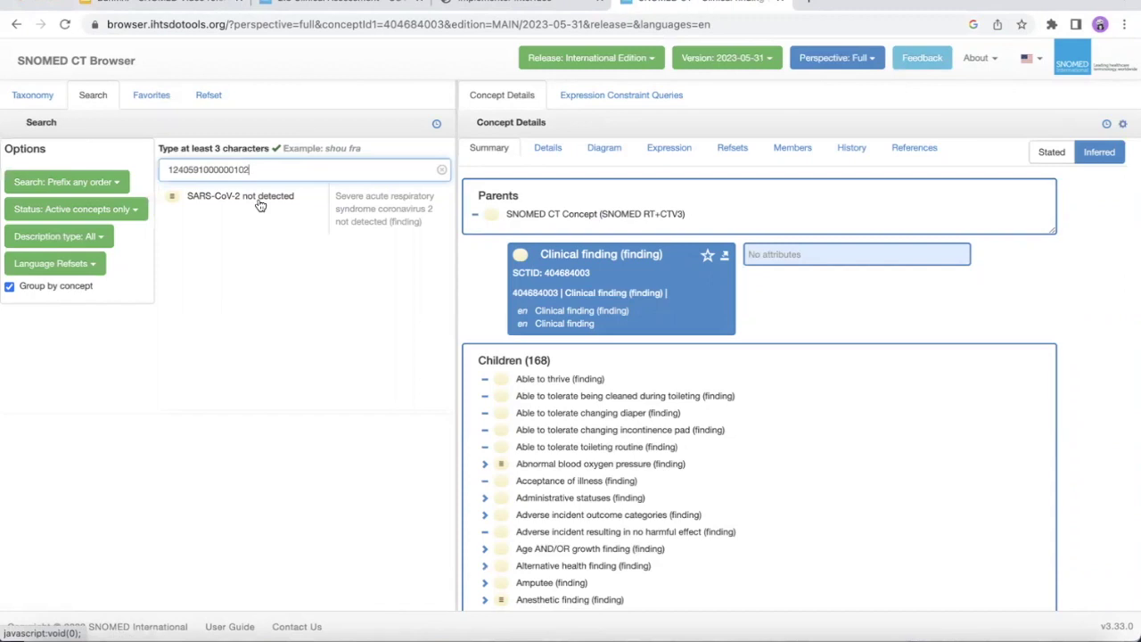
- Return to the Form Builder and try the DropDown and AutoComplete options on the COVID confirmation question, switching each off again
{"action": "left_click", "coordinate": [509, 4]}
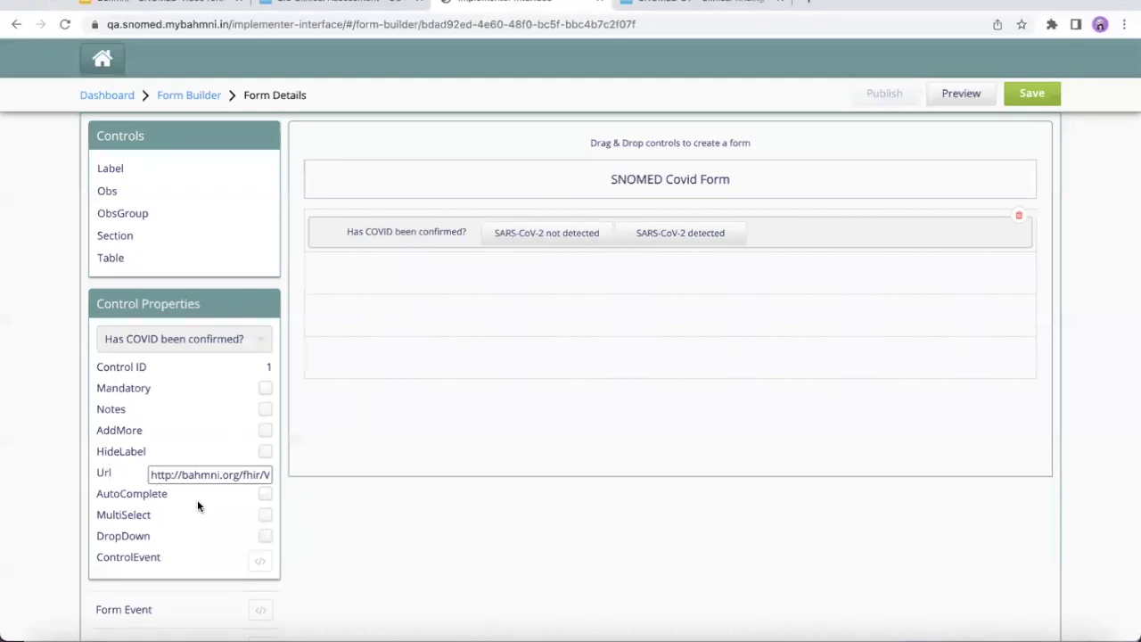
{"action": "left_click", "coordinate": [264, 537]}
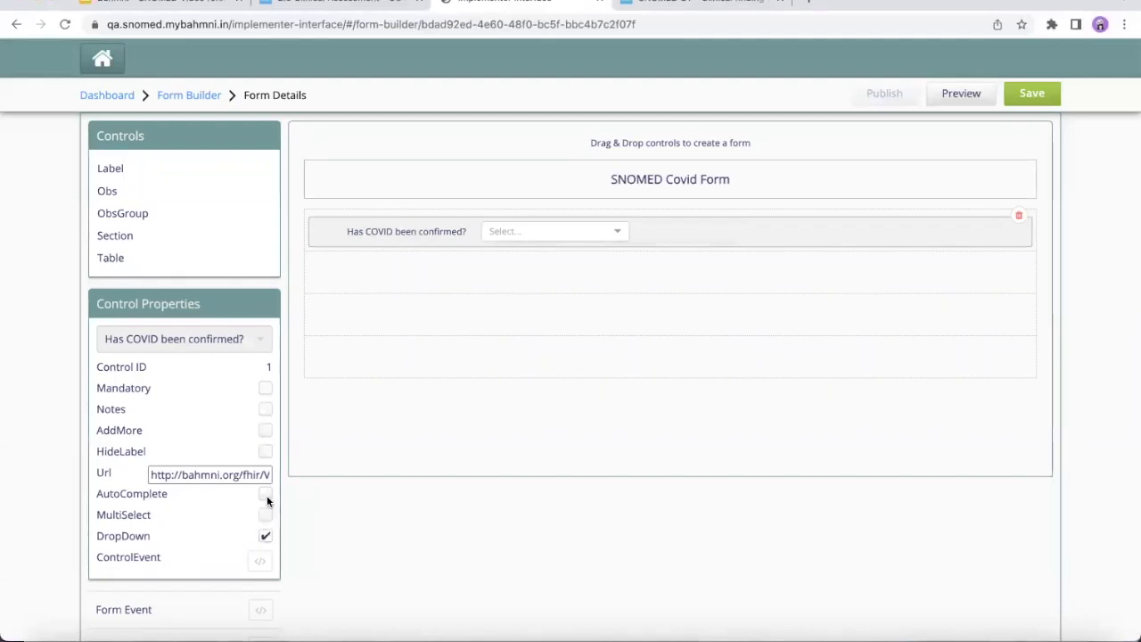
{"action": "left_click", "coordinate": [264, 536]}
{"action": "left_click", "coordinate": [266, 494]}
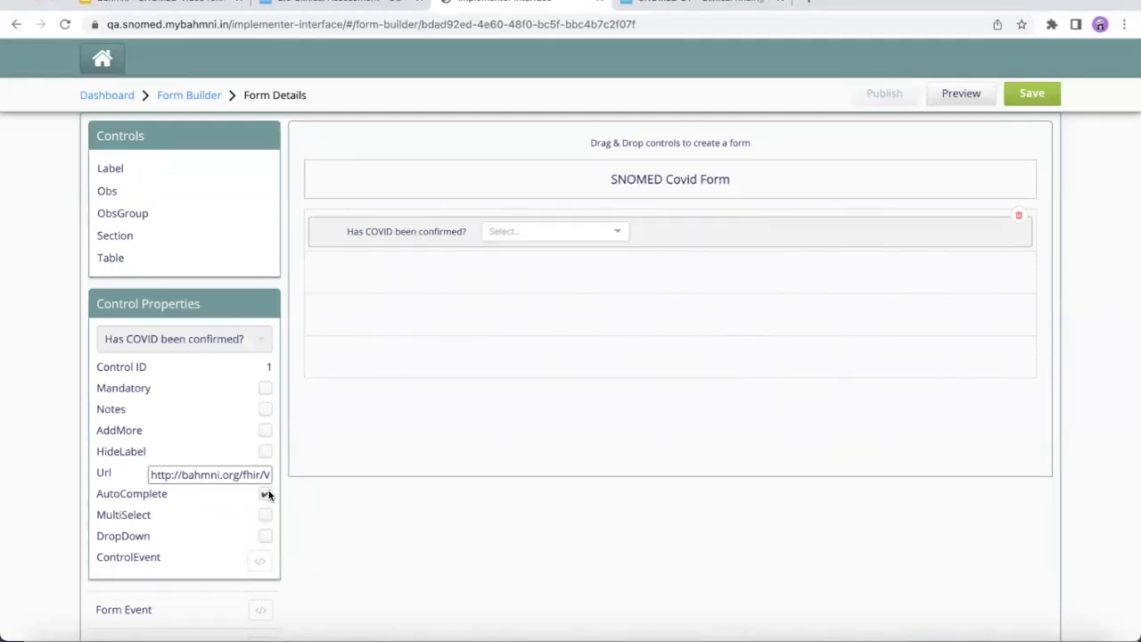
{"action": "left_click", "coordinate": [265, 494]}
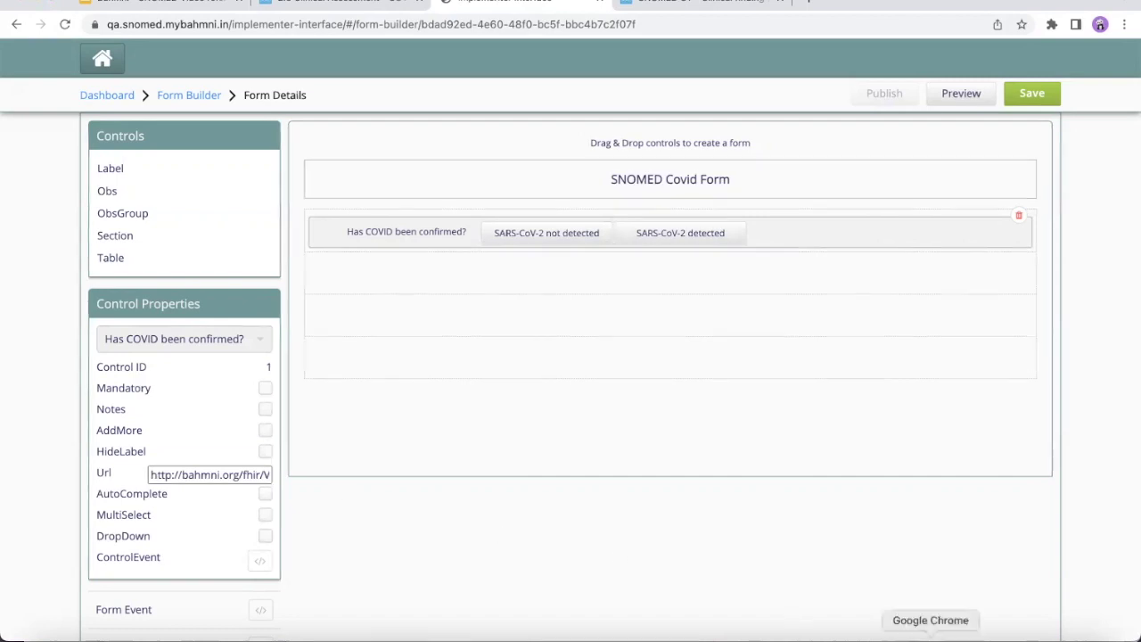
- Check the second question in the Word document and add an Obs control below the first, with the source "When was COVID confirmed?"
{"action": "left_click", "coordinate": [937, 638]}
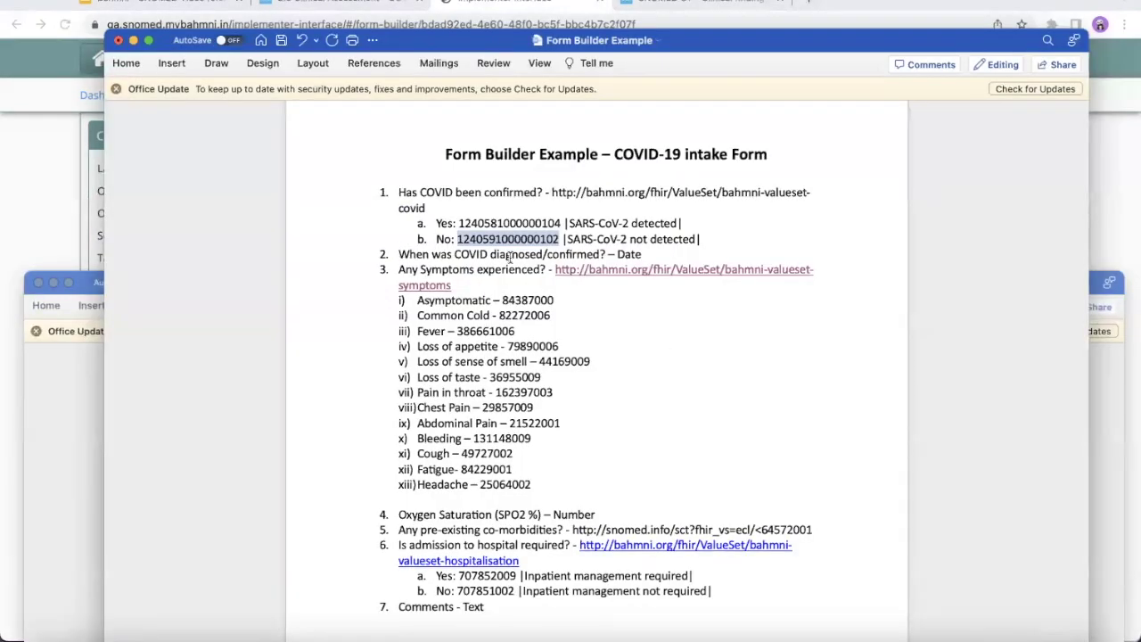
{"action": "key", "text": "super+Tab"}
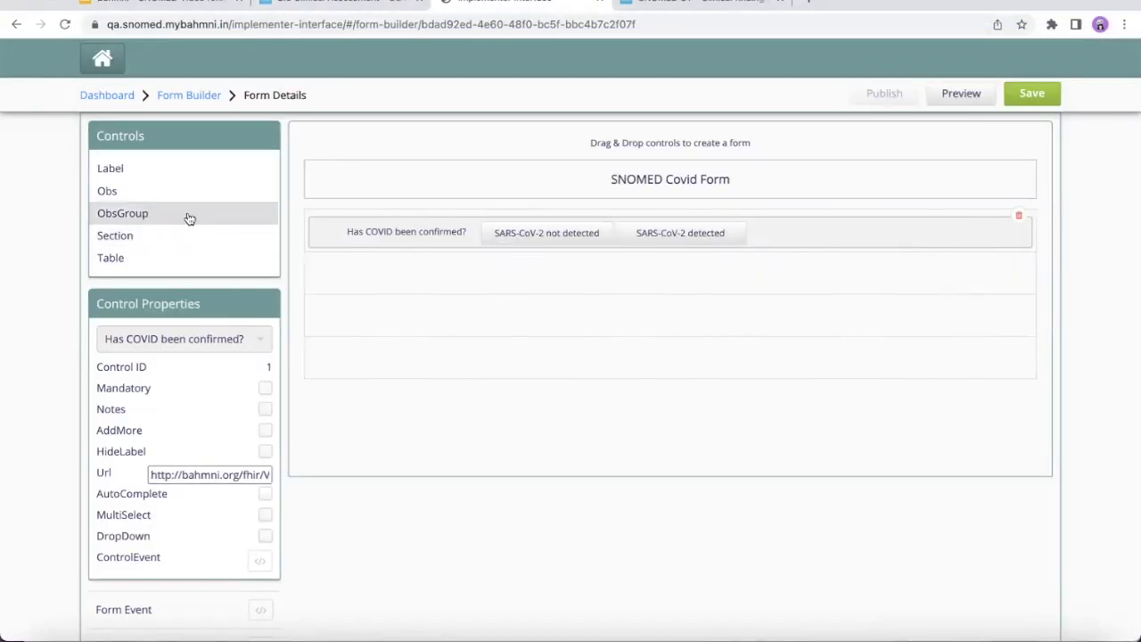
{"action": "left_click_drag", "start_coordinate": [140, 190], "coordinate": [382, 270]}
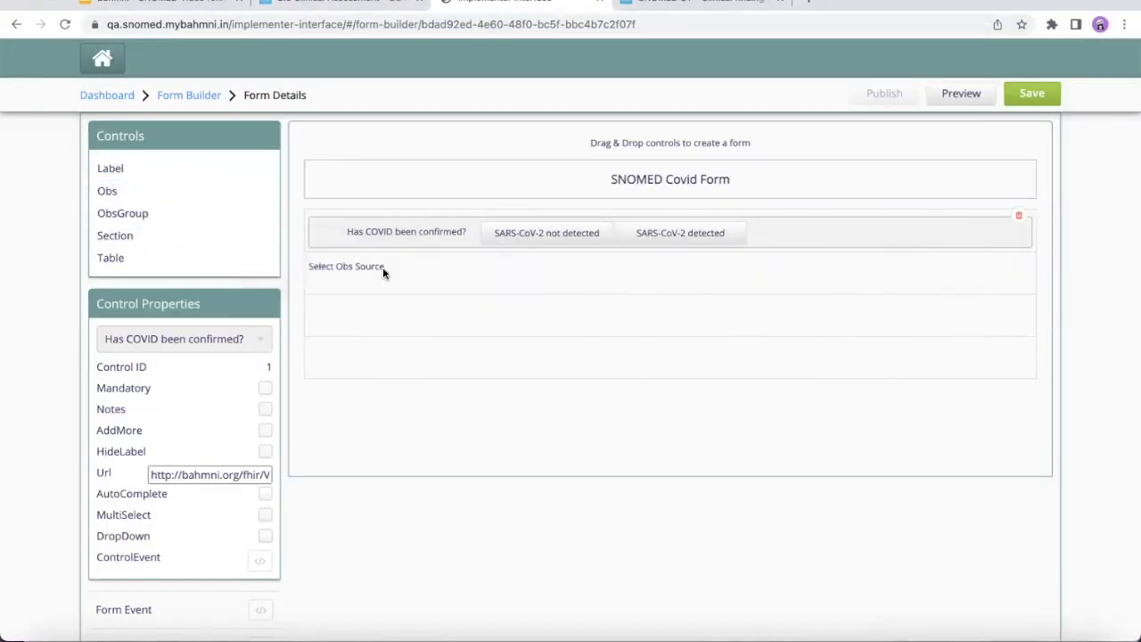
{"action": "left_click", "coordinate": [179, 370]}
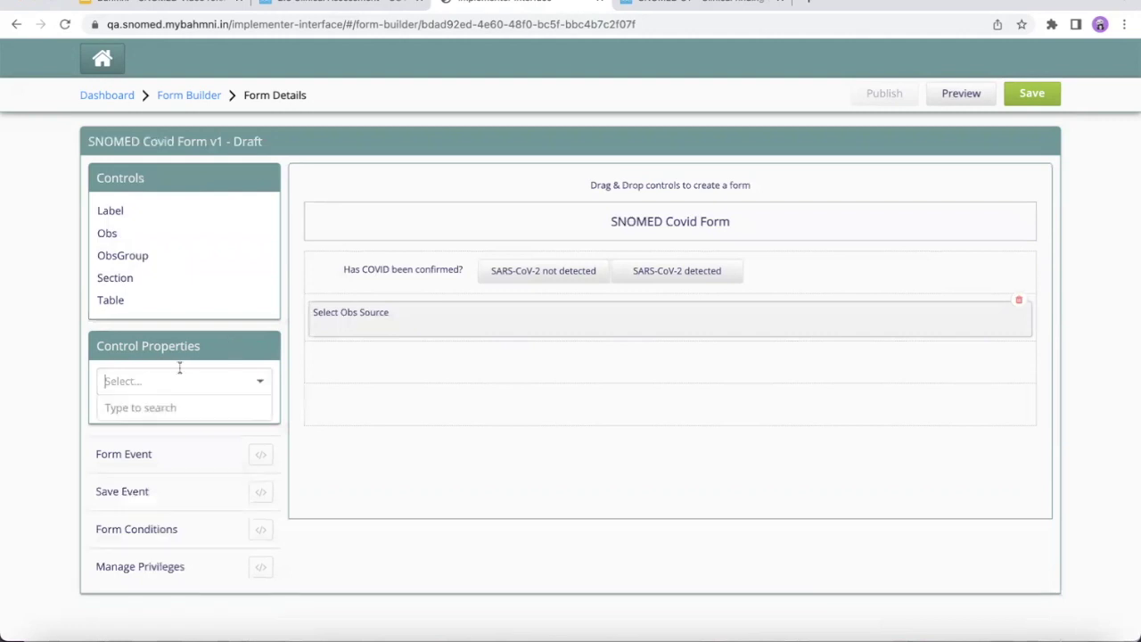
{"action": "type", "text": "when"}
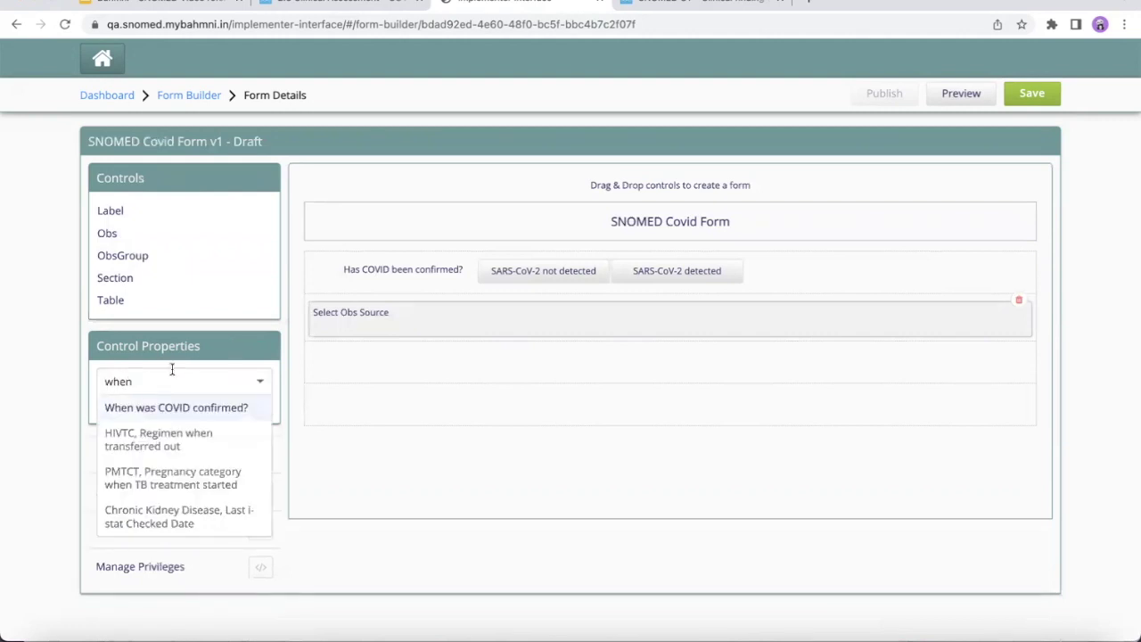
{"action": "left_click", "coordinate": [130, 409]}
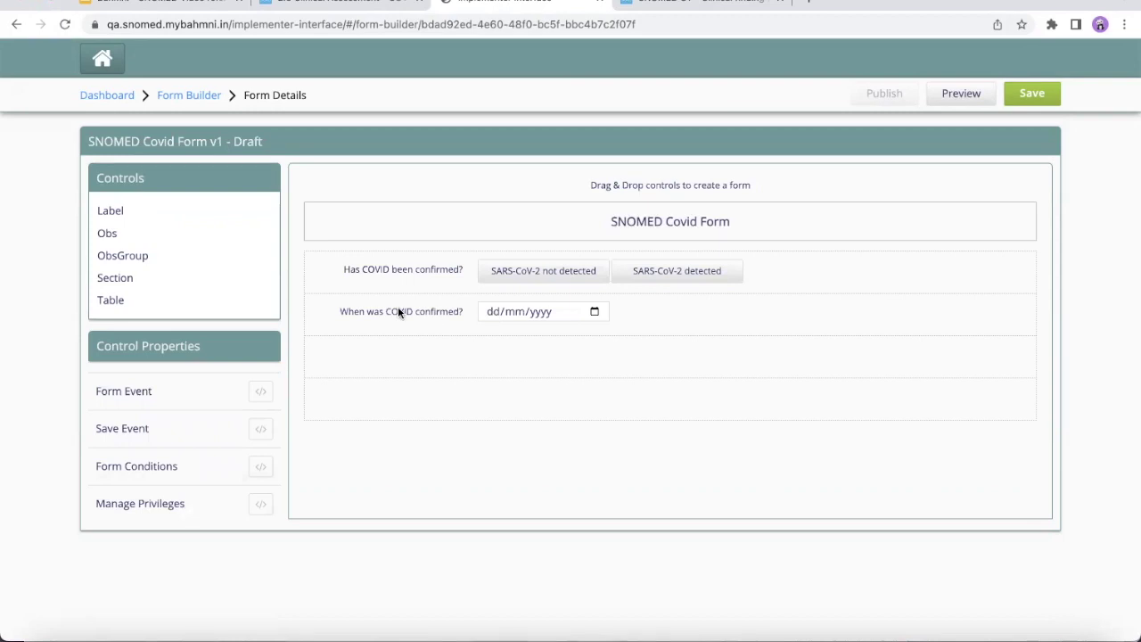
- Check the third question in the Word document and add an Obs control below the second question, with the source "Any Symptoms experienced?"
{"action": "key", "text": "super+Tab"}
{"action": "left_click_drag", "start_coordinate": [397, 270], "coordinate": [518, 276]}
{"action": "key", "text": "shift+Right"}
{"action": "key", "text": "super+Tab"}
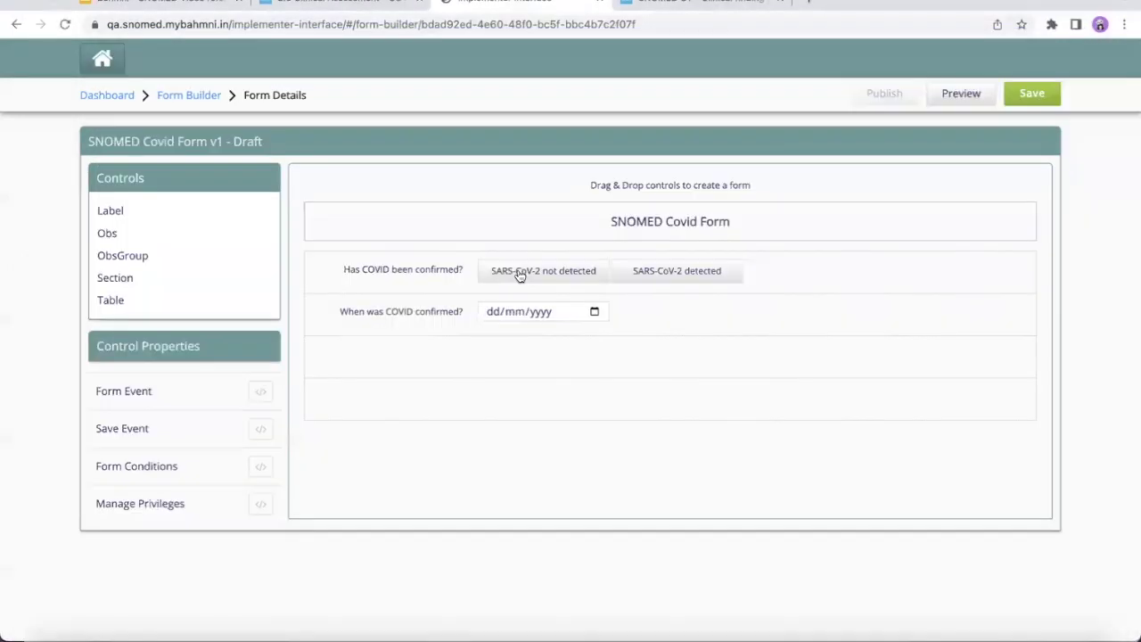
{"action": "left_click_drag", "start_coordinate": [171, 238], "coordinate": [398, 359]}
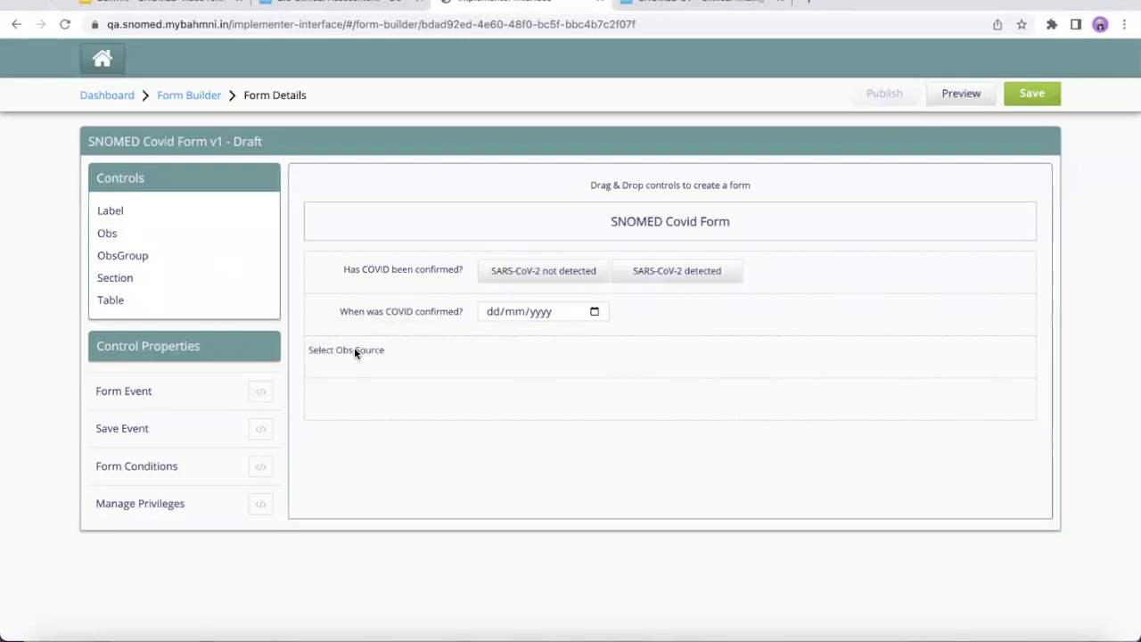
{"action": "left_click", "coordinate": [354, 349]}
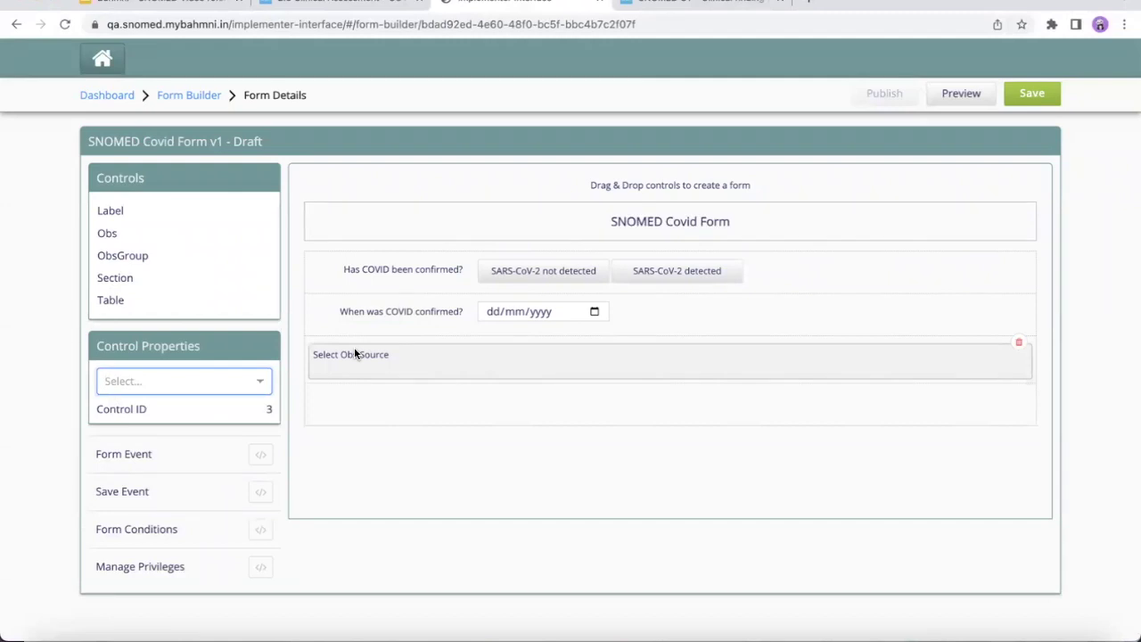
{"action": "type", "text": "any"}
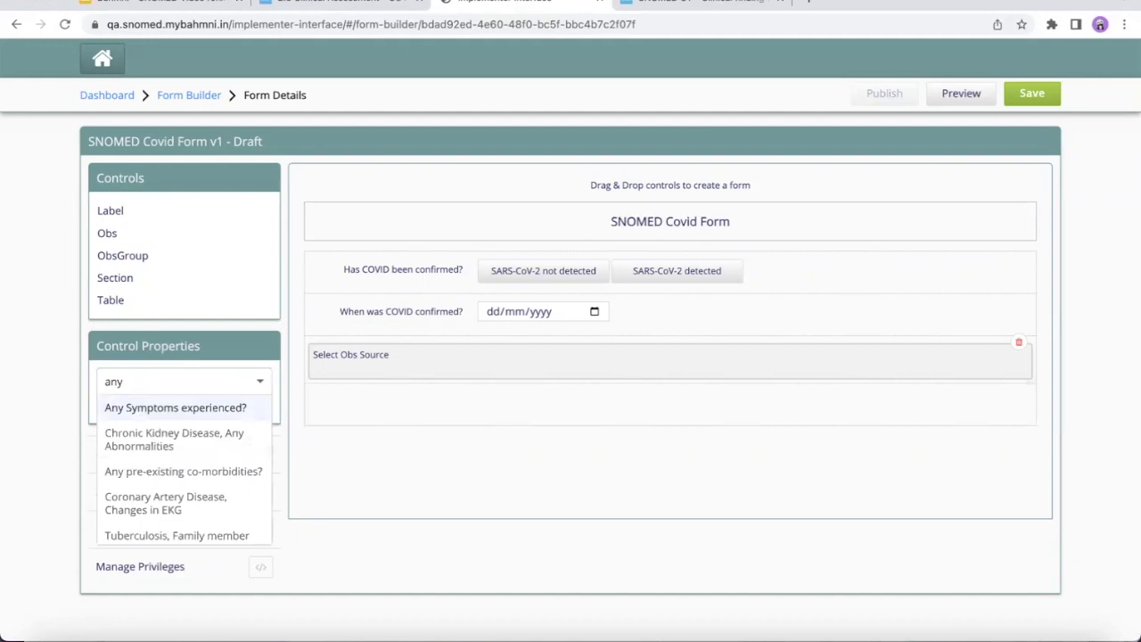
{"action": "left_click", "coordinate": [146, 407]}
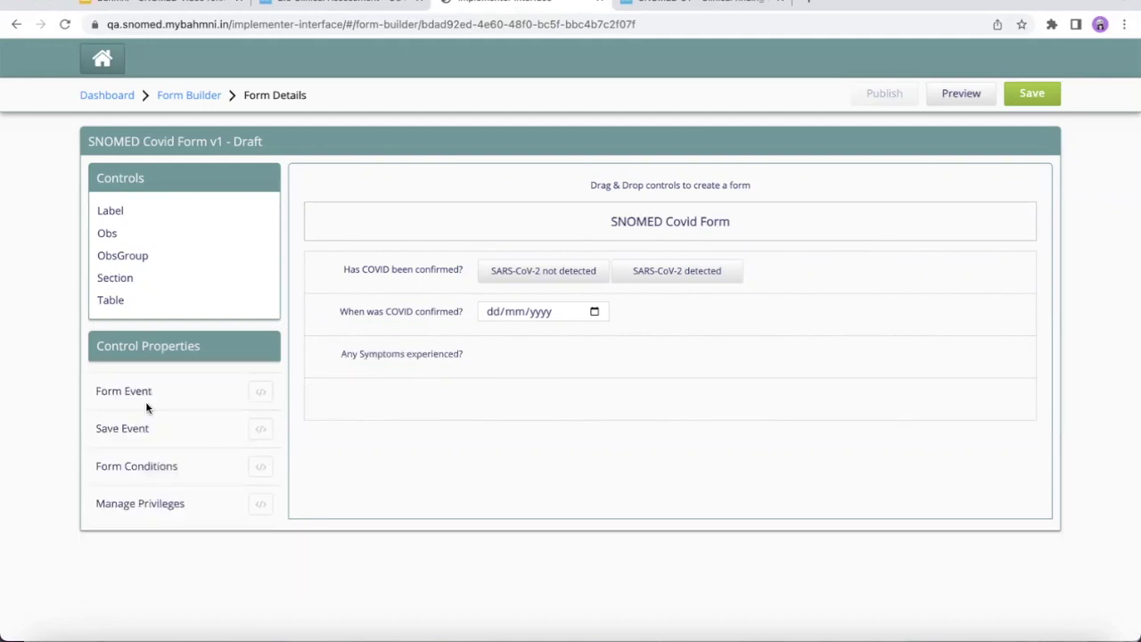
{"action": "left_click", "coordinate": [379, 357]}
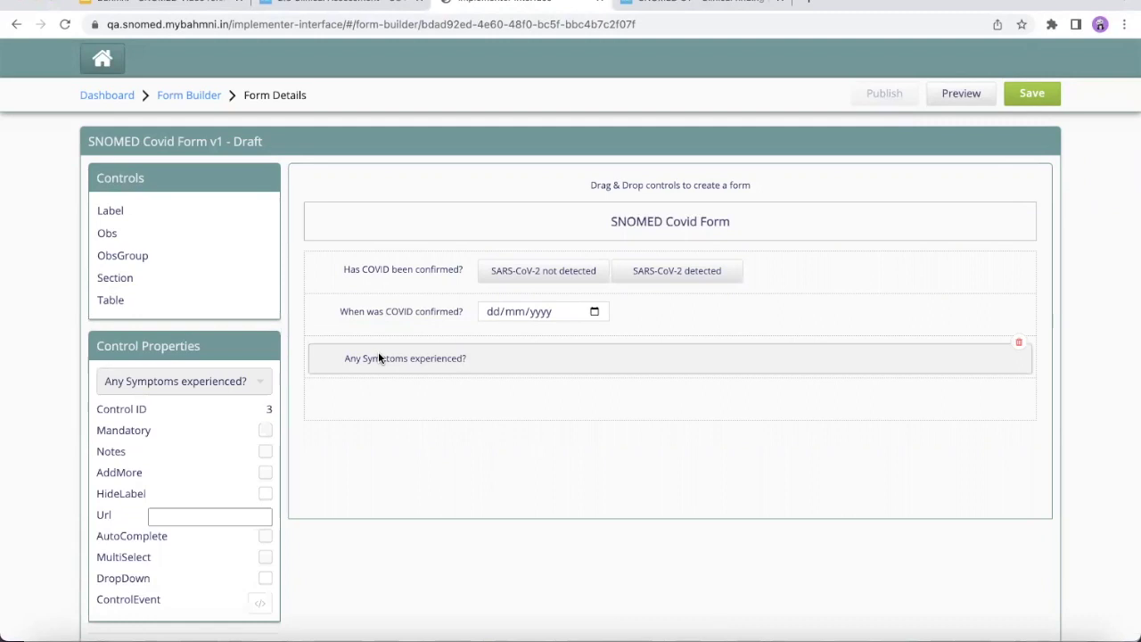
{"action": "key", "text": "super+Tab"}
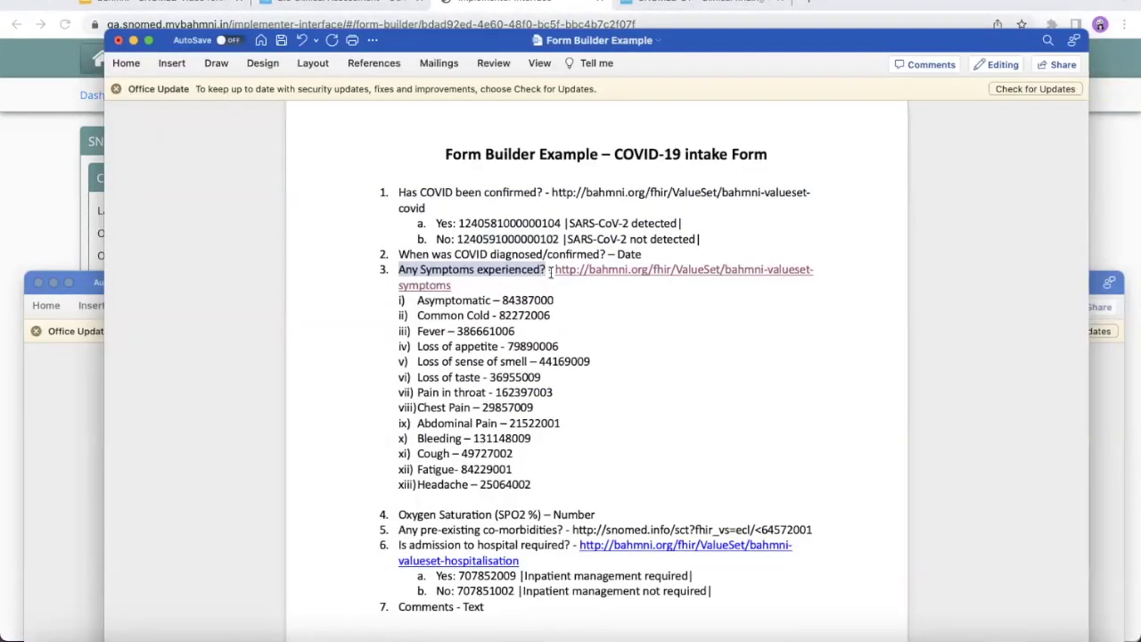
{"action": "left_click_drag", "start_coordinate": [550, 273], "coordinate": [559, 282]}
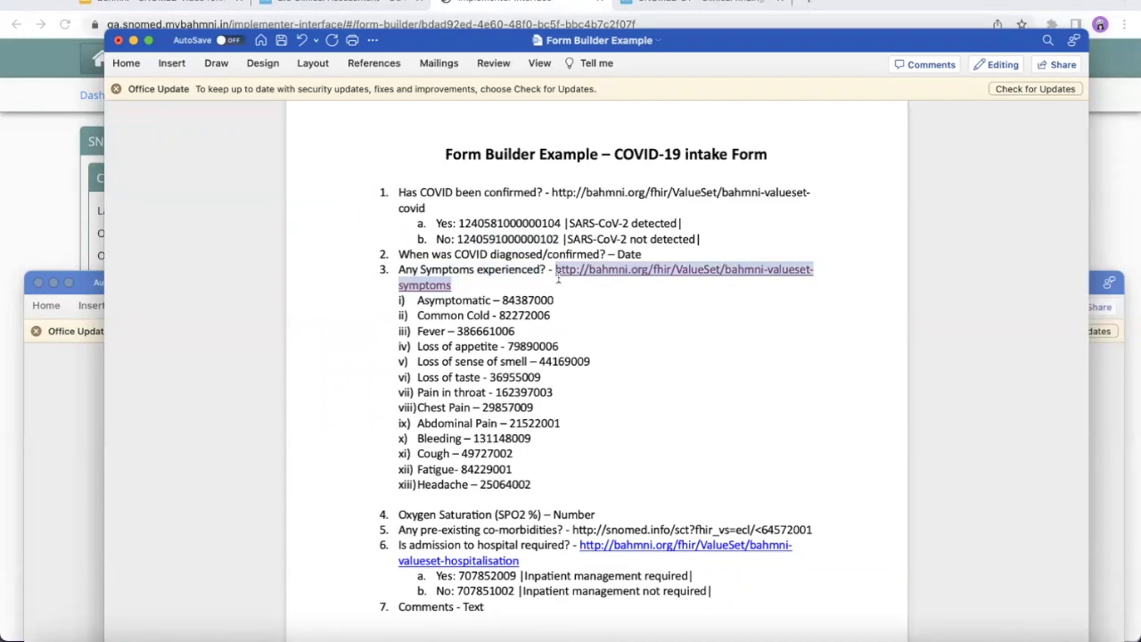
{"action": "key", "text": "super+Tab"}
{"action": "left_click", "coordinate": [179, 515]}
{"action": "key", "text": "super+v"}
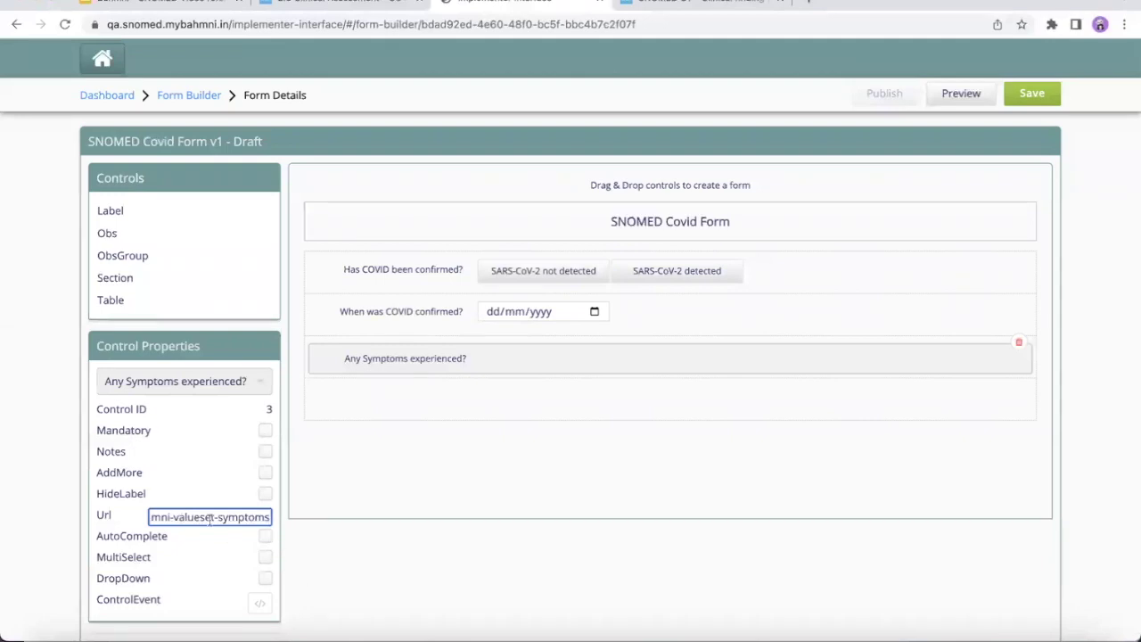
{"action": "left_click", "coordinate": [289, 535]}
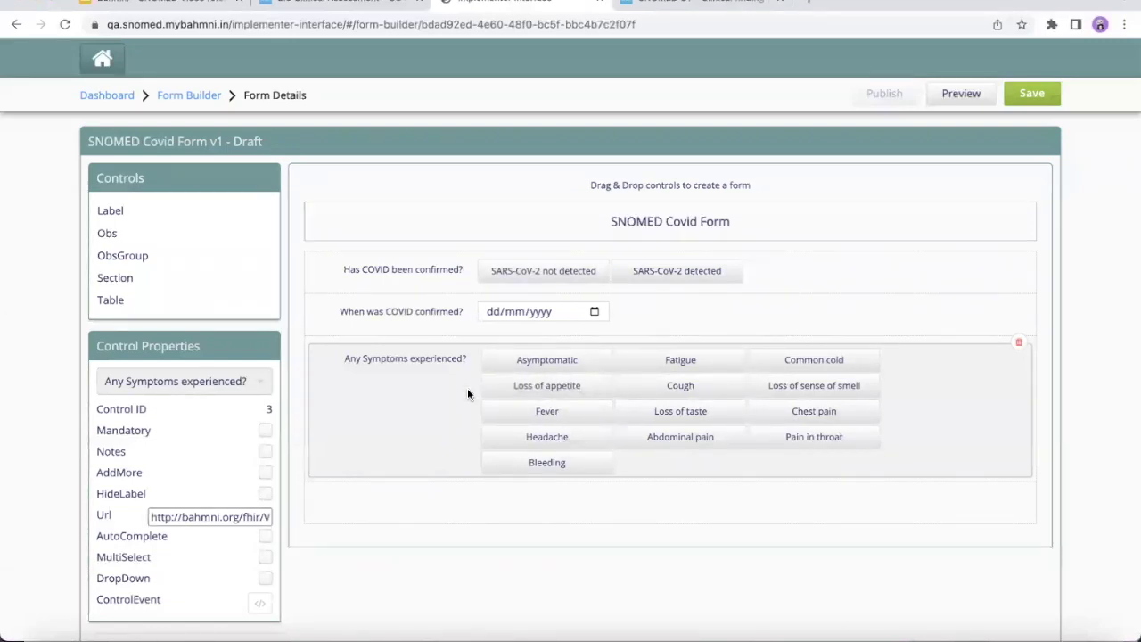
- Switch to the Confluence 2.3 Clinical Assessment page and examine the concepts in the CV19-ASS-Symptoms table
{"action": "left_click", "coordinate": [311, 2]}
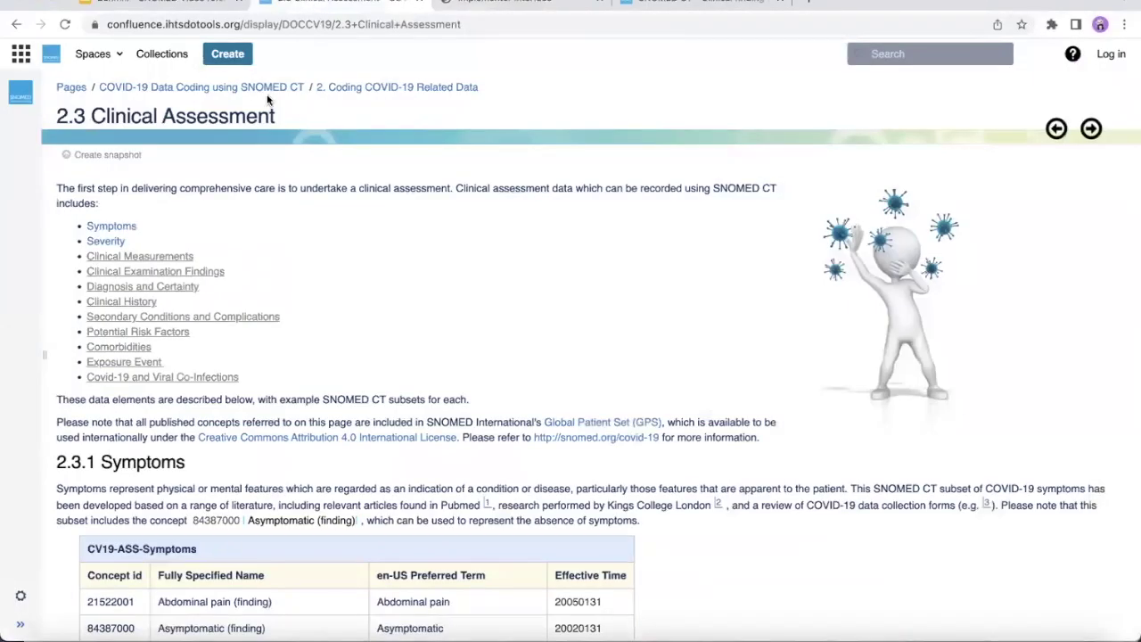
{"action": "scroll", "coordinate": [285, 210], "scroll_direction": "down", "scroll_amount": 2}
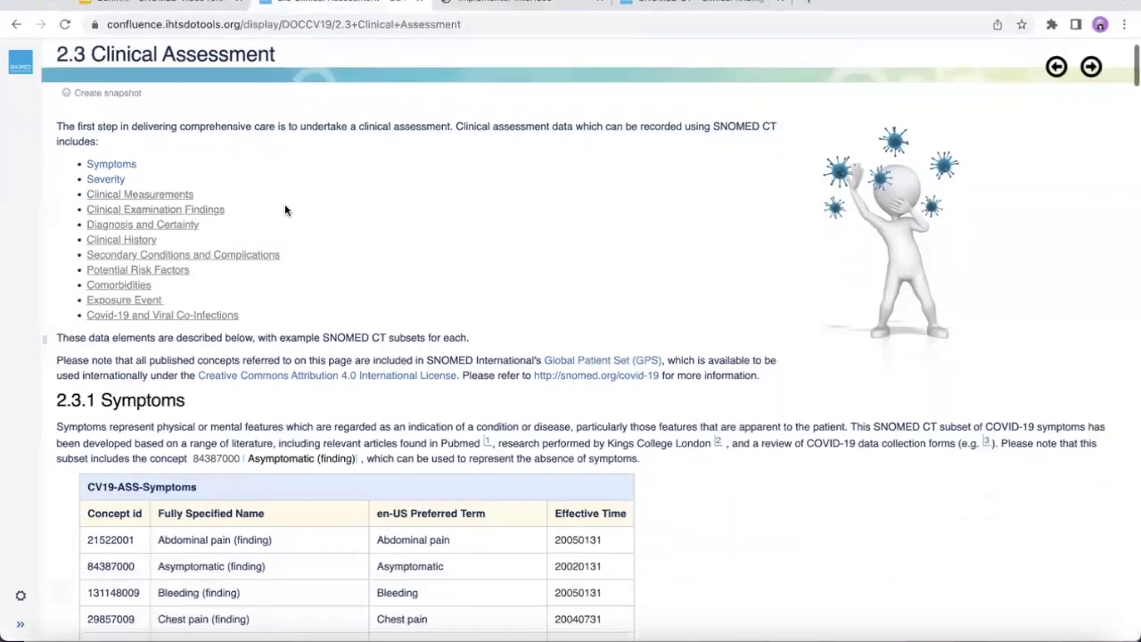
{"action": "scroll", "coordinate": [285, 209], "scroll_direction": "down", "scroll_amount": 1}
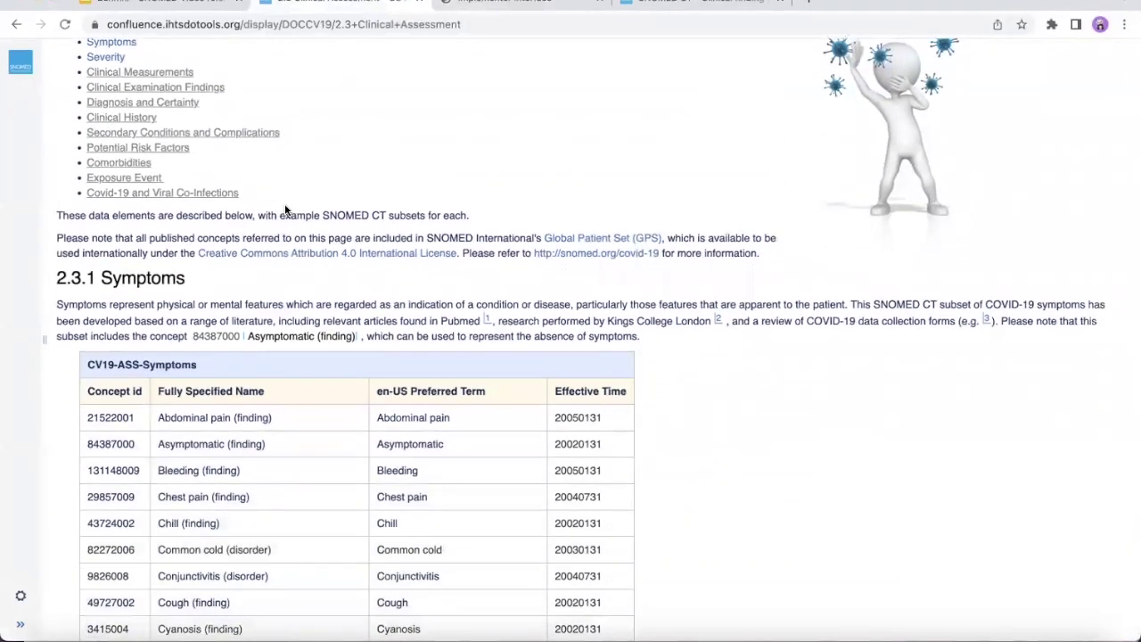
{"action": "scroll", "coordinate": [285, 210], "scroll_direction": "down", "scroll_amount": 3}
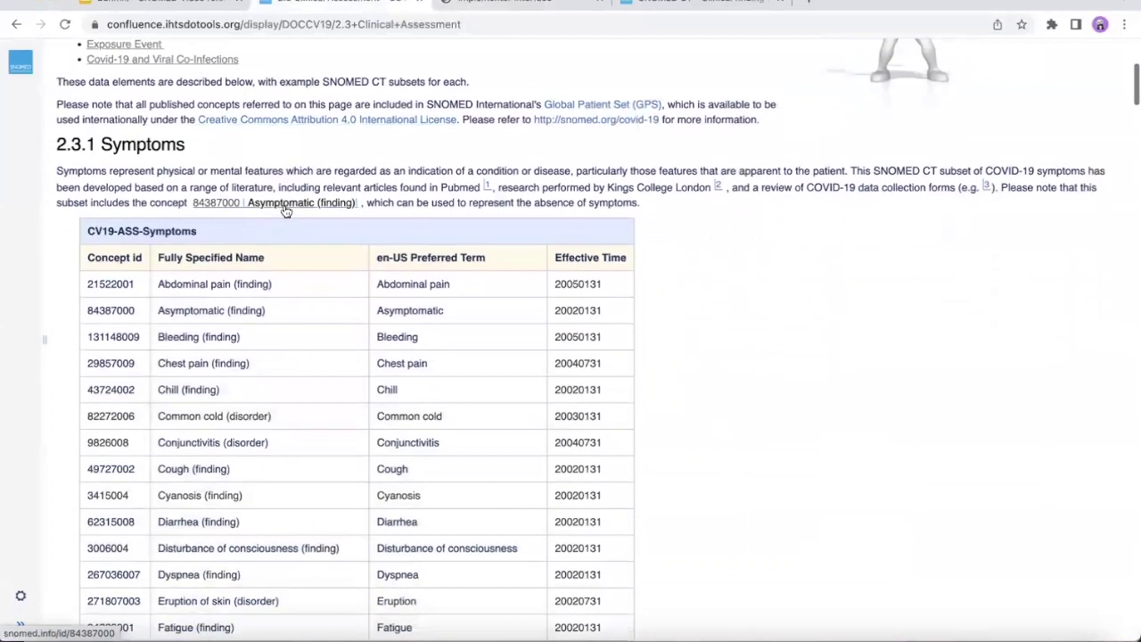
{"action": "scroll", "coordinate": [285, 209], "scroll_direction": "down", "scroll_amount": 3}
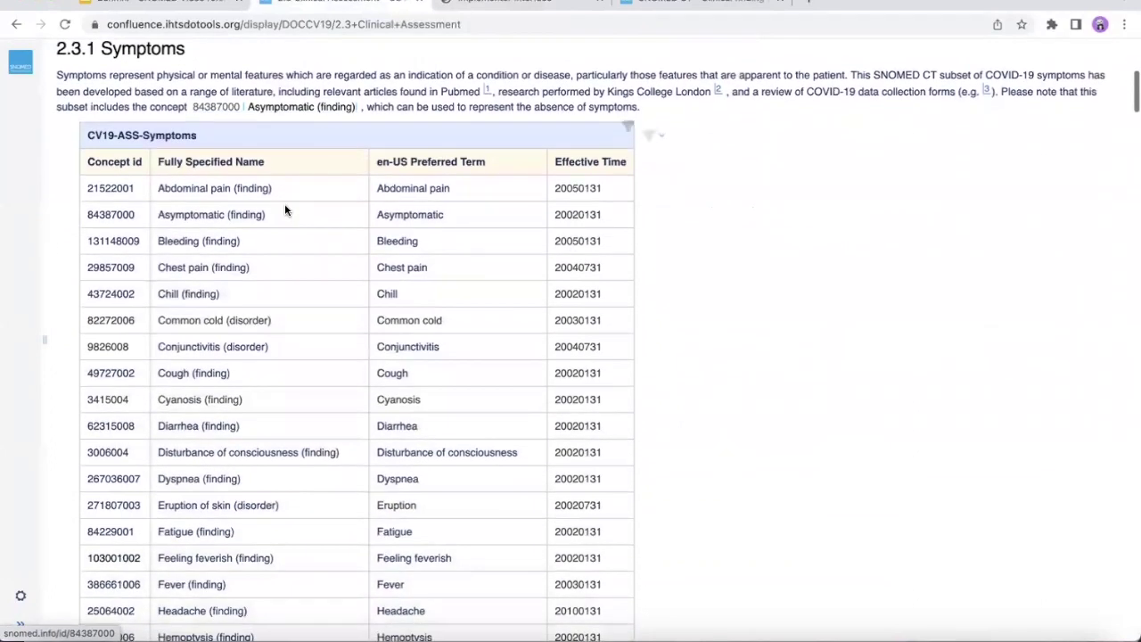
{"action": "scroll", "coordinate": [285, 210], "scroll_direction": "down", "scroll_amount": 3}
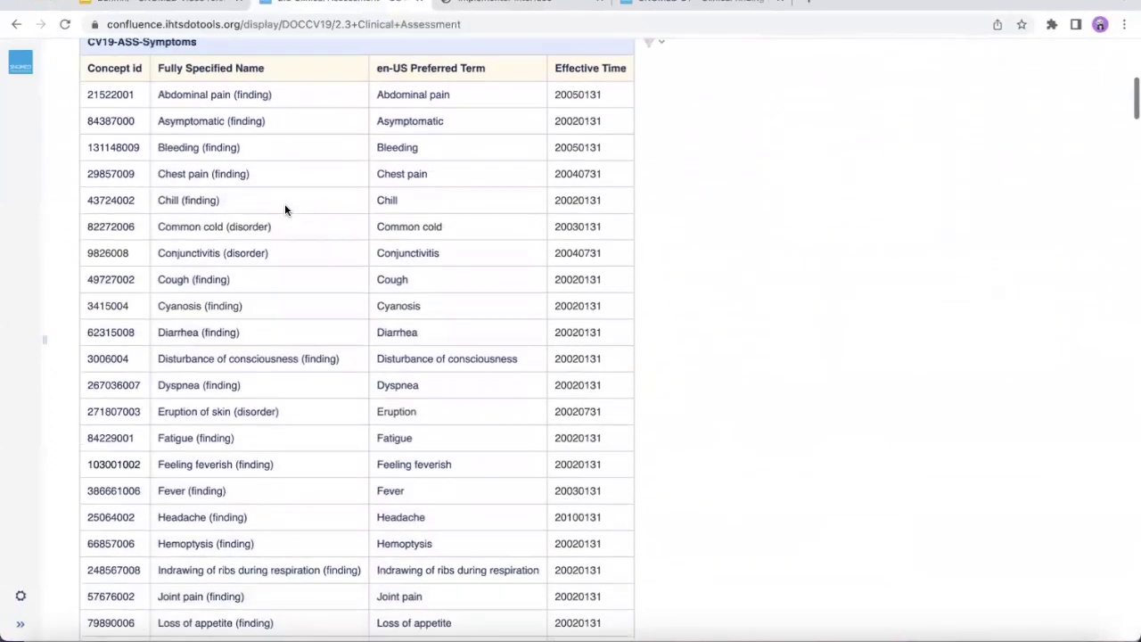
{"action": "scroll", "coordinate": [285, 210], "scroll_direction": "down", "scroll_amount": 4}
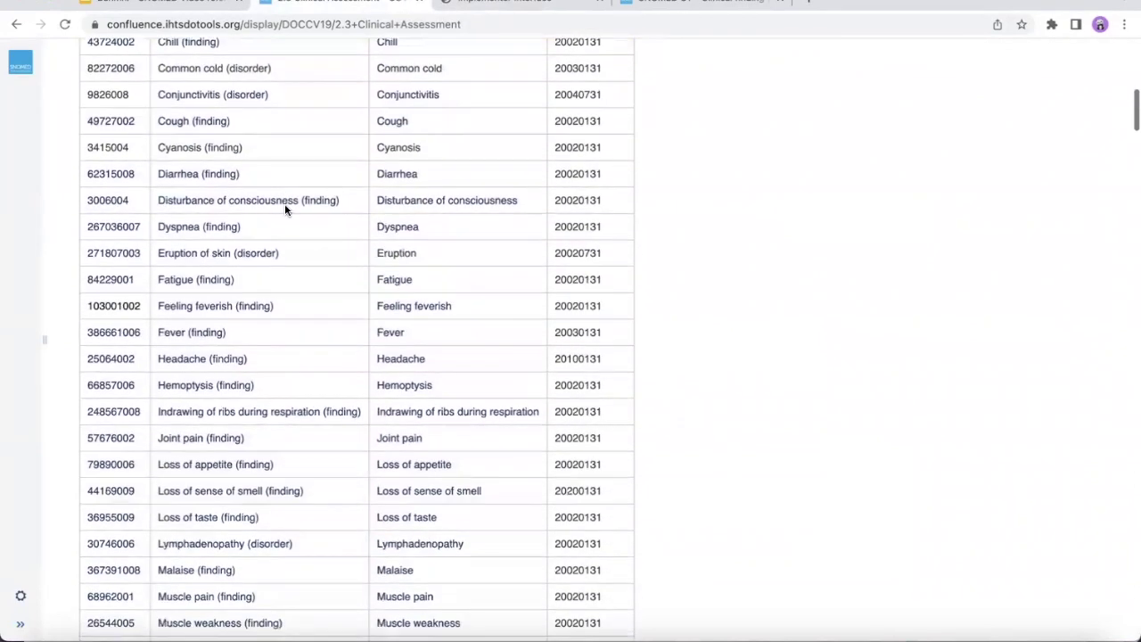
{"action": "scroll", "coordinate": [285, 210], "scroll_direction": "up", "scroll_amount": 4}
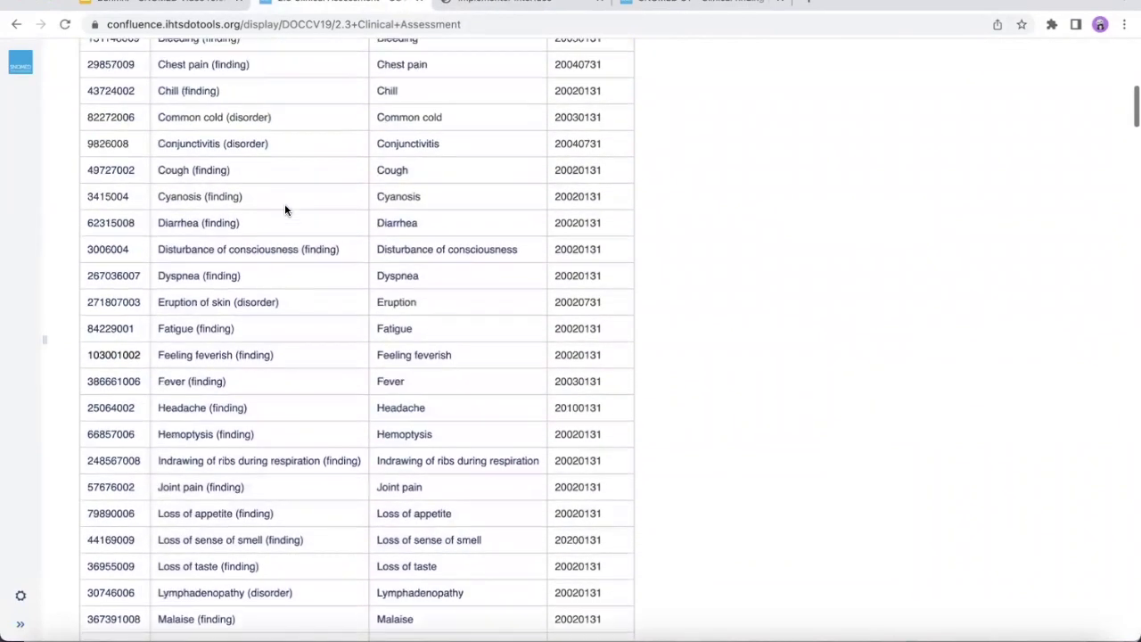
{"action": "scroll", "coordinate": [285, 210], "scroll_direction": "up", "scroll_amount": 2}
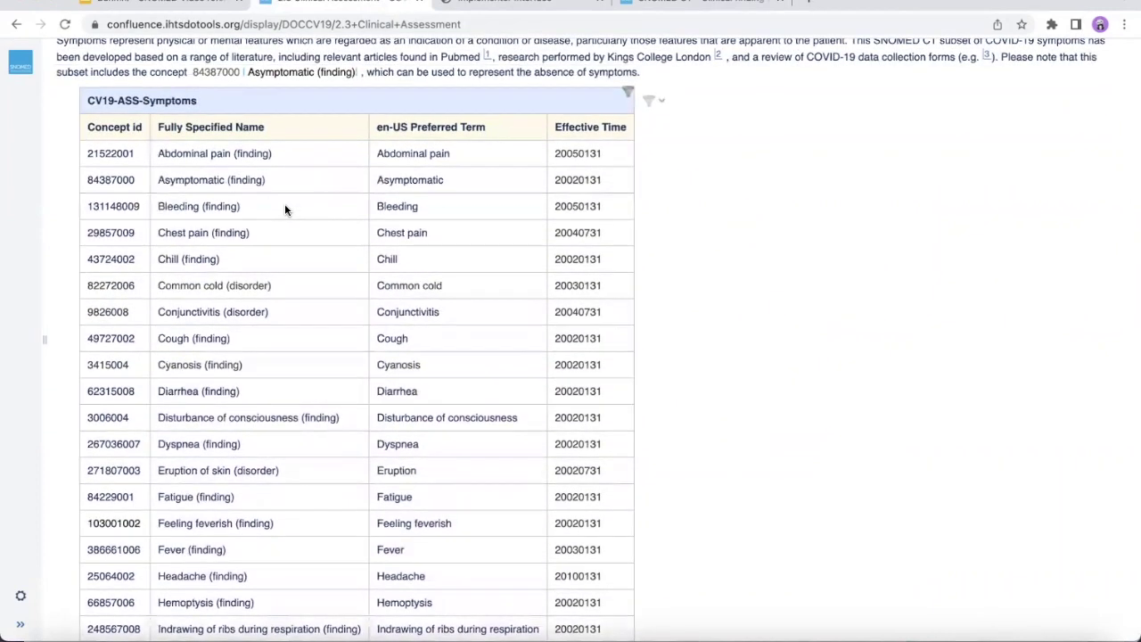
{"action": "scroll", "coordinate": [285, 209], "scroll_direction": "up", "scroll_amount": 1}
{"action": "scroll", "coordinate": [285, 210], "scroll_direction": "up", "scroll_amount": 1}
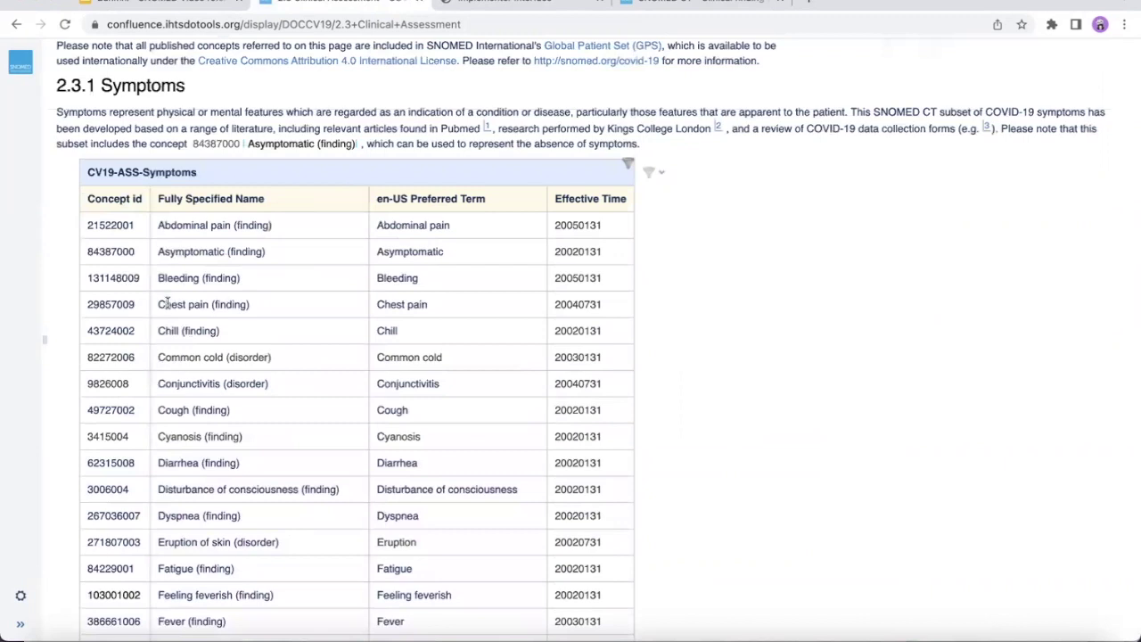
{"action": "scroll", "coordinate": [202, 344], "scroll_direction": "down", "scroll_amount": 4}
{"action": "scroll", "coordinate": [202, 344], "scroll_direction": "down", "scroll_amount": 5}
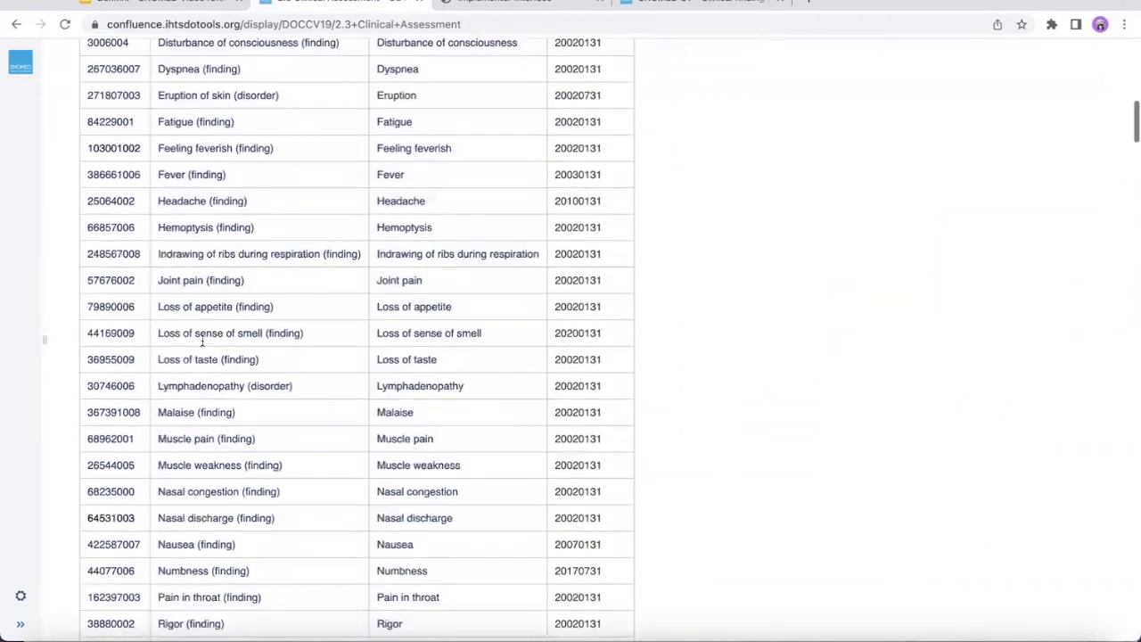
{"action": "scroll", "coordinate": [202, 344], "scroll_direction": "up", "scroll_amount": 7}
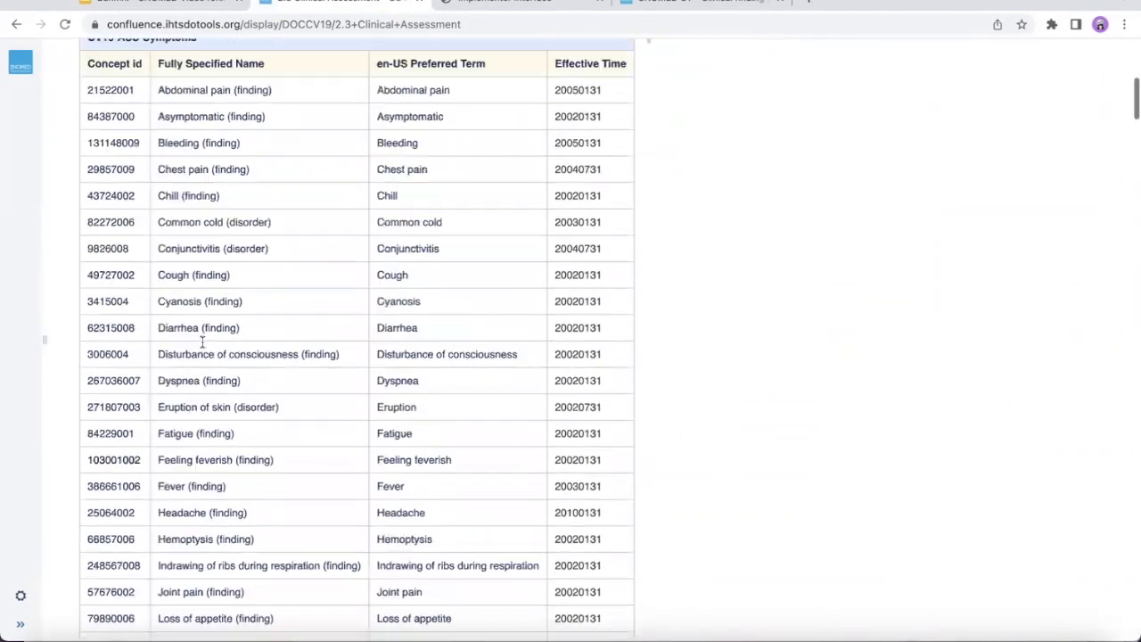
{"action": "scroll", "coordinate": [524, 105], "scroll_direction": "up", "scroll_amount": 1}
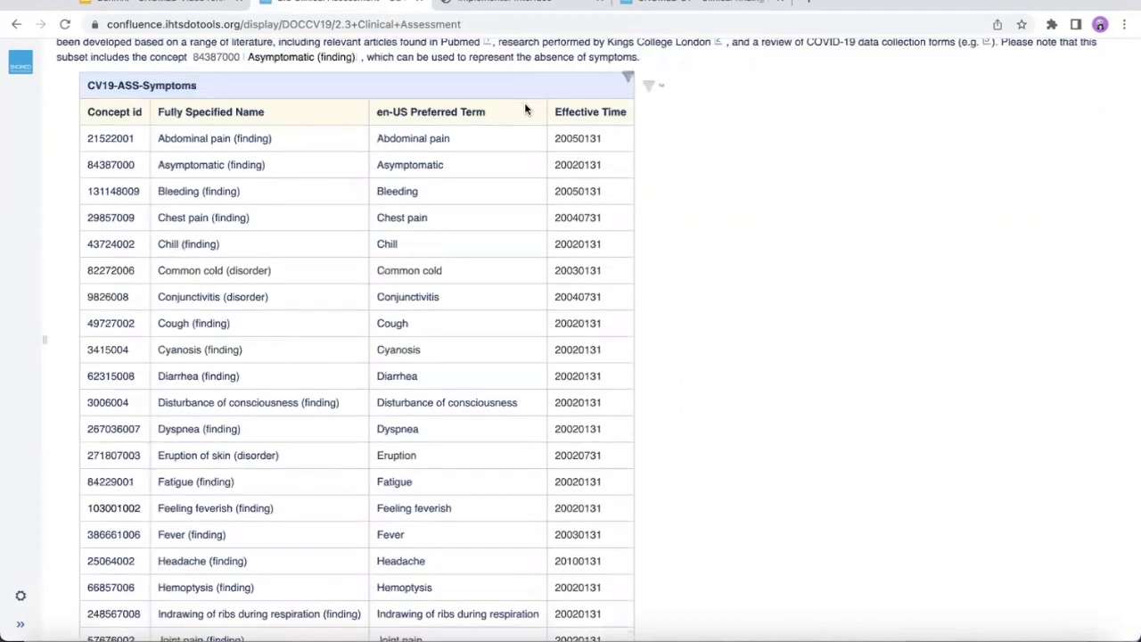
- Return to the Form Builder and enable AutoComplete on the "Any Symptoms experienced?" question
{"action": "left_click", "coordinate": [504, 7]}
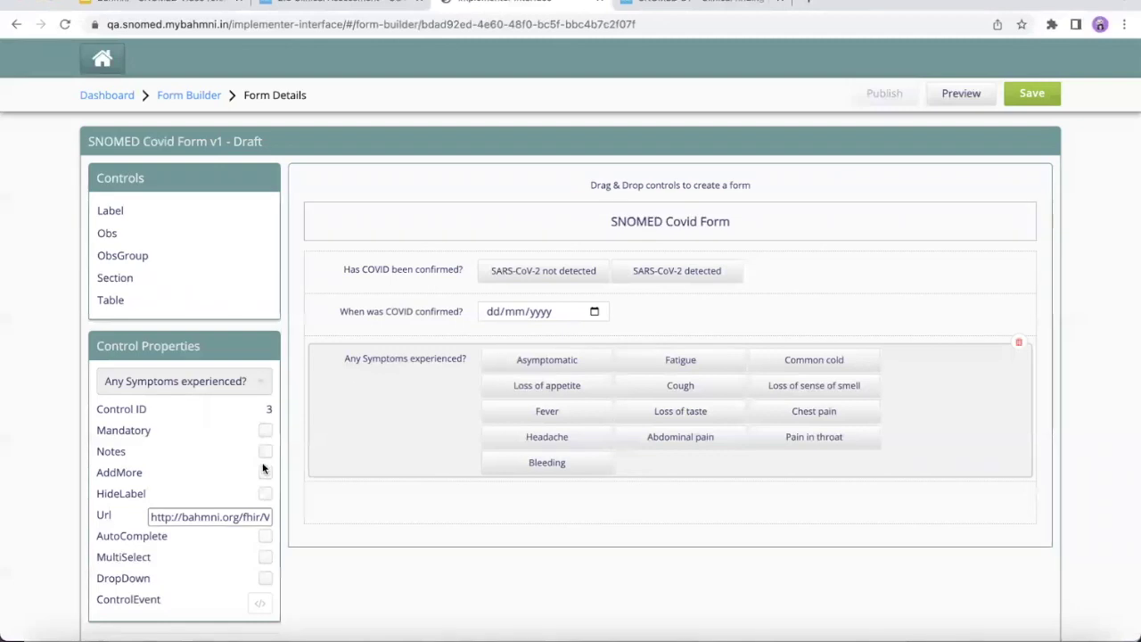
{"action": "left_click", "coordinate": [265, 535]}
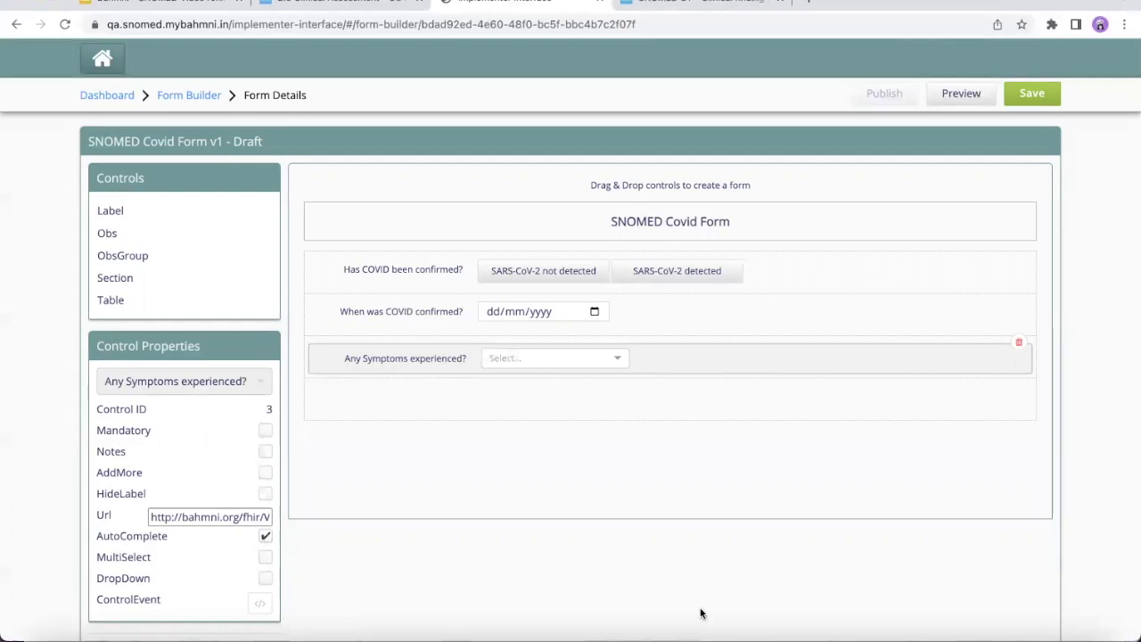
- Check the fourth question in the Word document and add an Obs control below the symptoms question, with the source "Oxygen Saturation (SPO2)"
{"action": "left_click", "coordinate": [966, 635]}
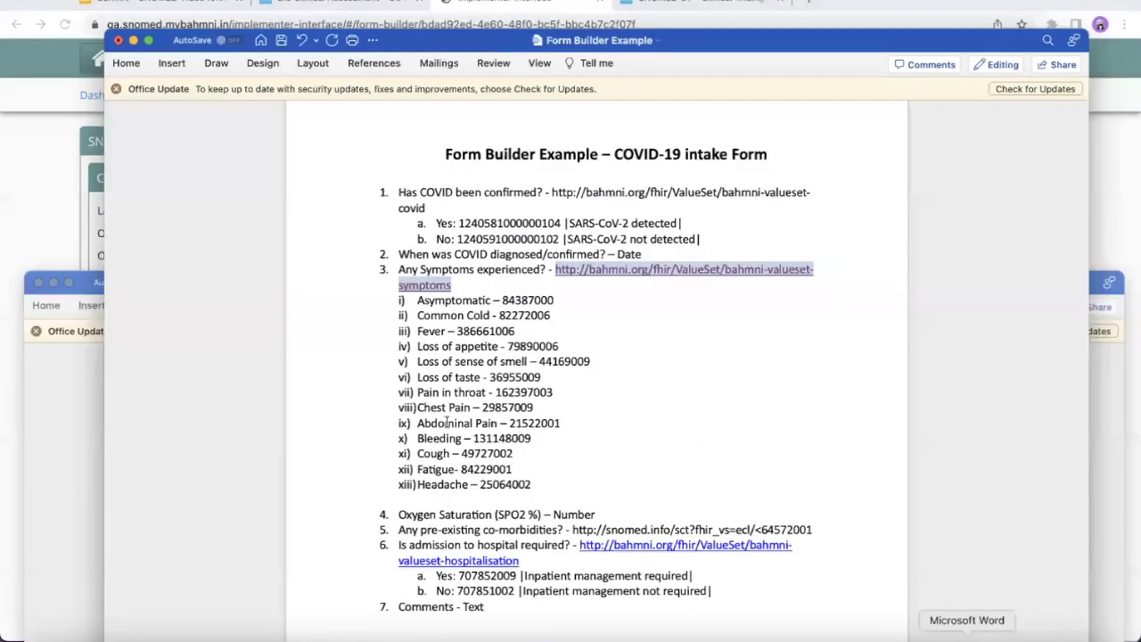
{"action": "scroll", "coordinate": [403, 348], "scroll_direction": "down", "scroll_amount": 3}
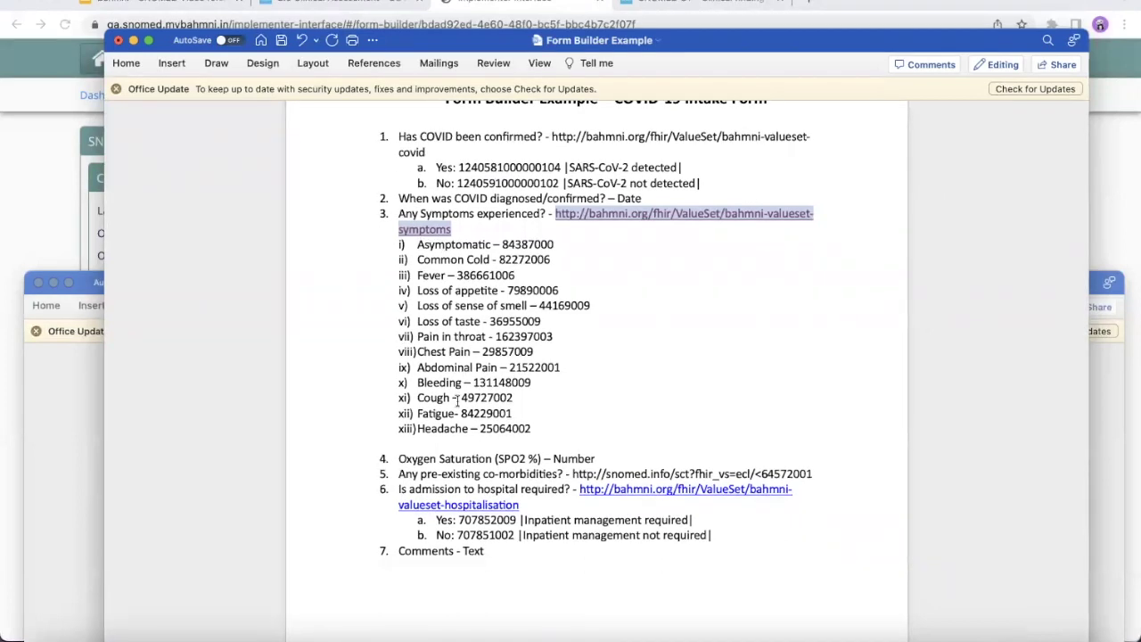
{"action": "scroll", "coordinate": [457, 399], "scroll_direction": "down", "scroll_amount": 2}
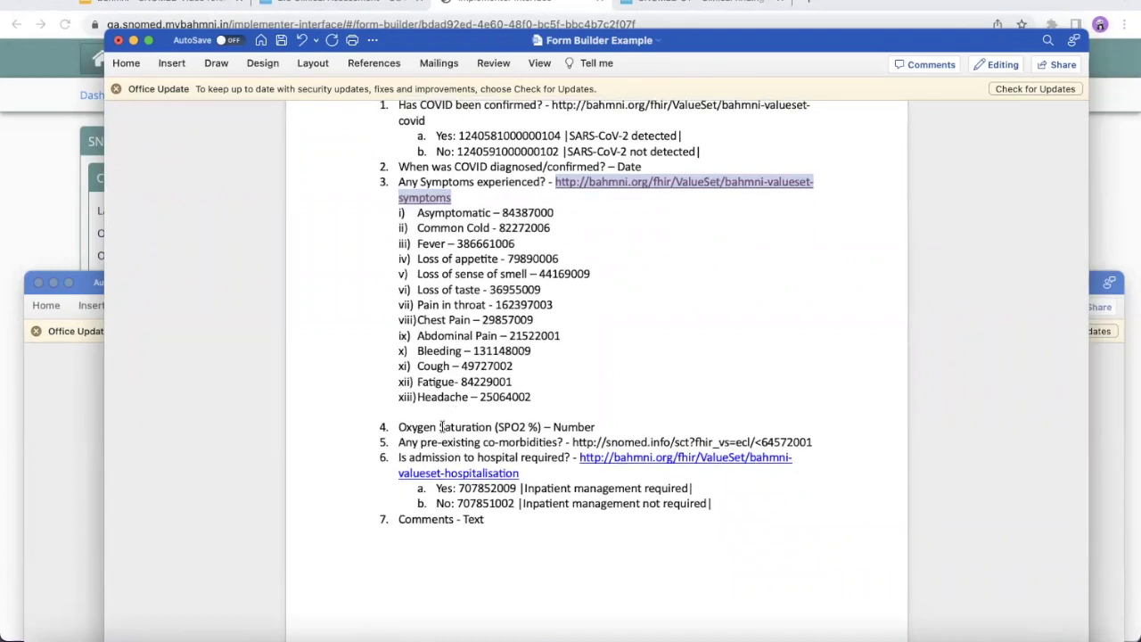
{"action": "key", "text": "super+Tab"}
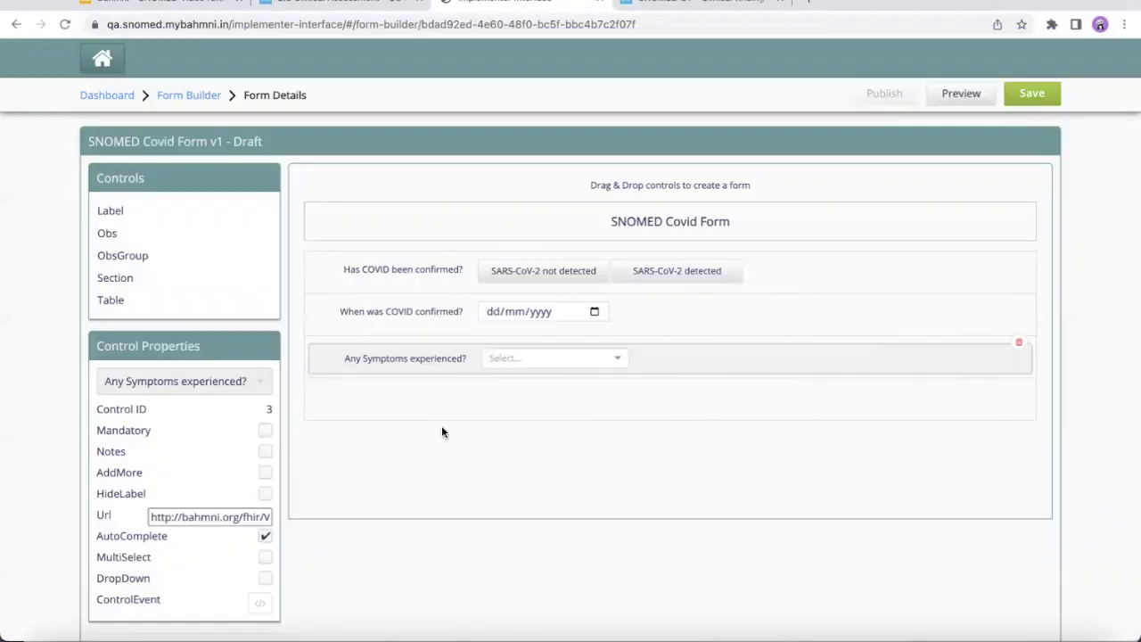
{"action": "left_click_drag", "start_coordinate": [132, 236], "coordinate": [416, 412]}
{"action": "left_click", "coordinate": [338, 395]}
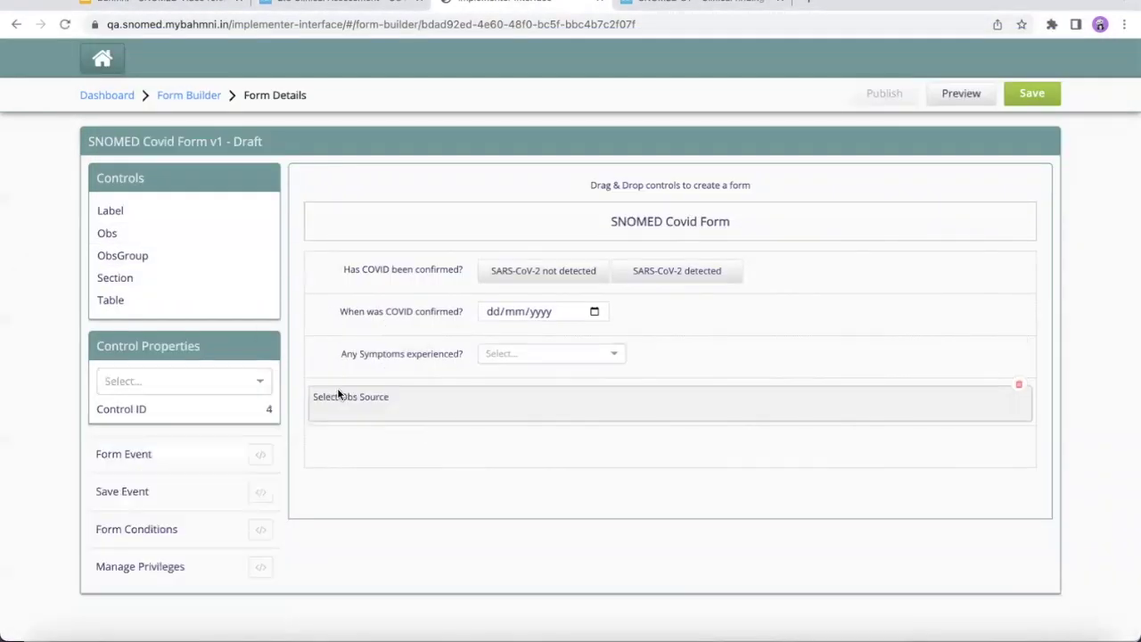
{"action": "left_click", "coordinate": [186, 380]}
{"action": "type", "text": "oxyg"}
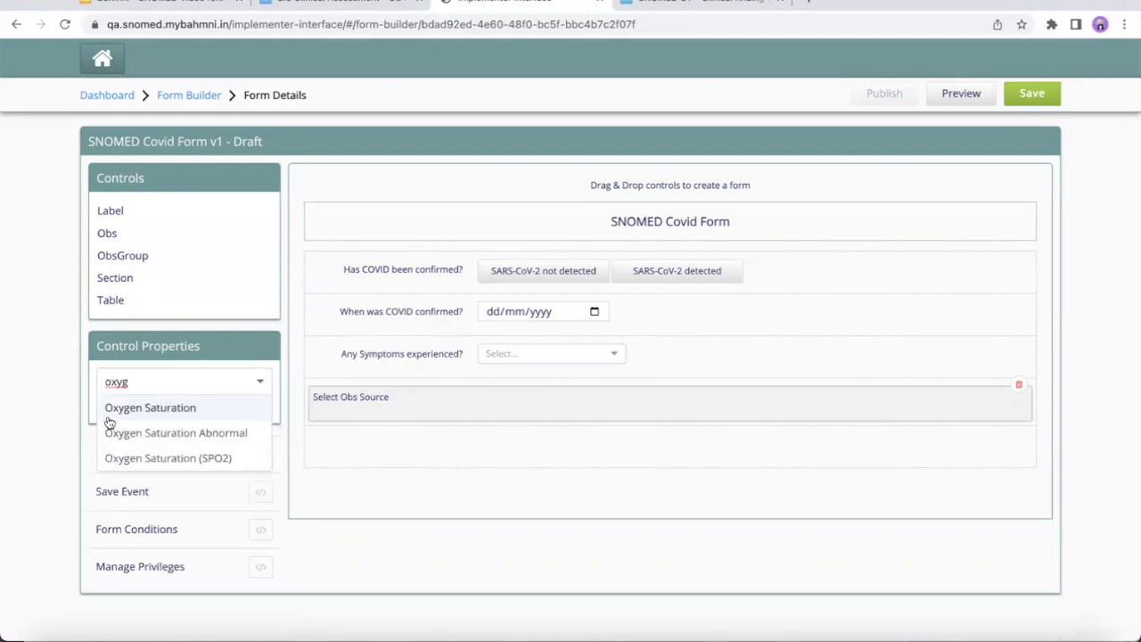
{"action": "left_click", "coordinate": [129, 458]}
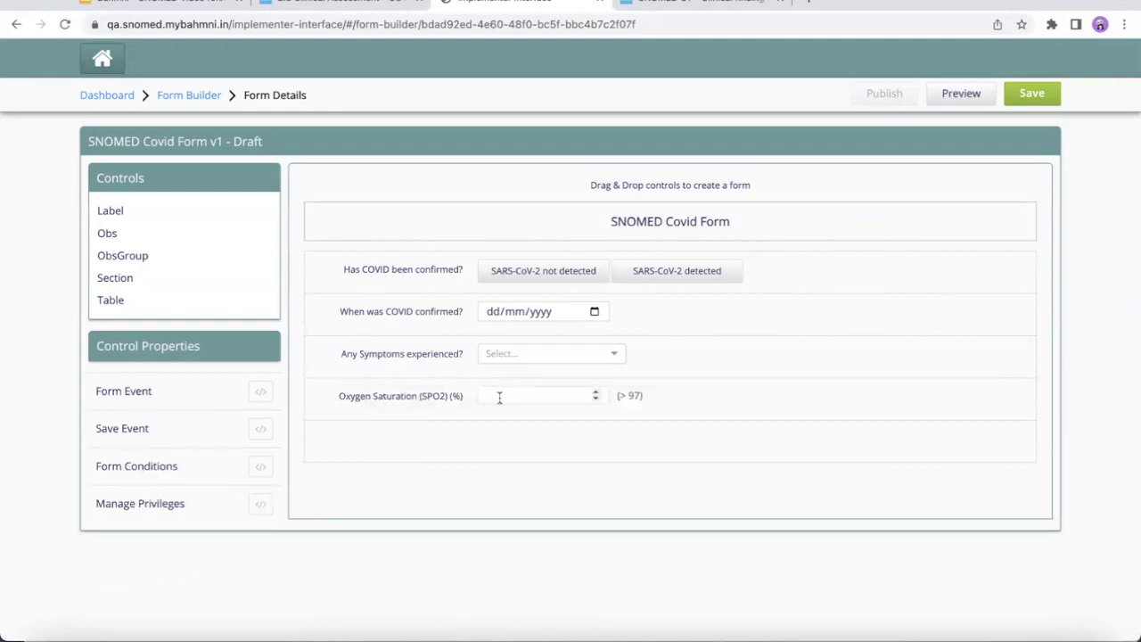
- Check the fifth question in the Word document and add an Obs control below oxygen saturation, with the source "Any pre-existing co-morbidities?"
{"action": "key", "text": "super+Tab"}
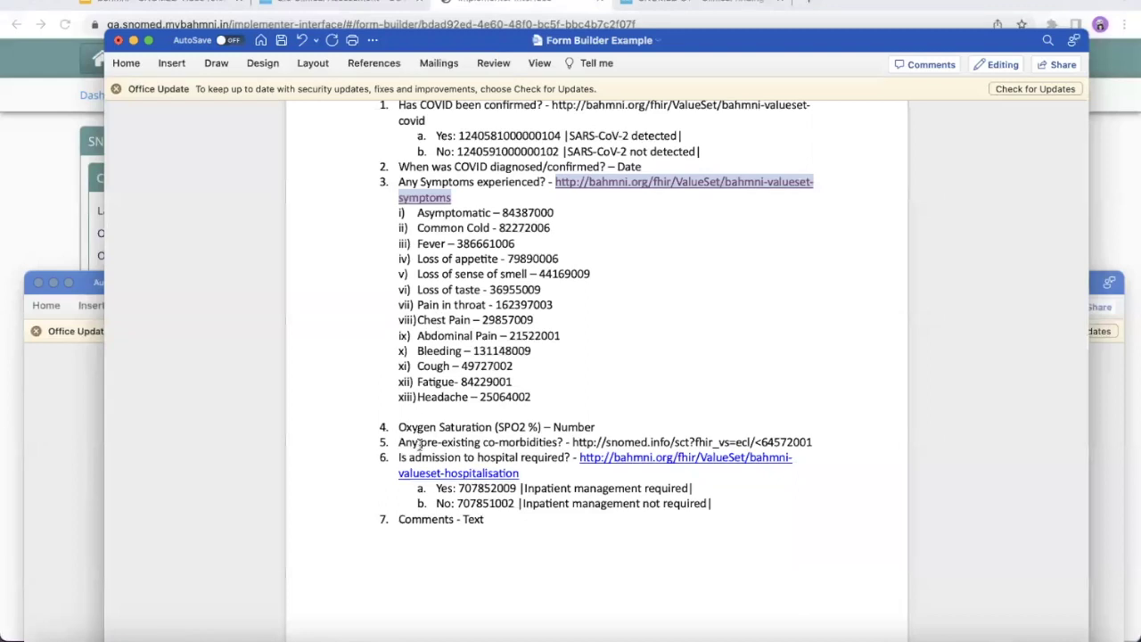
{"action": "scroll", "coordinate": [418, 444], "scroll_direction": "down", "scroll_amount": 1}
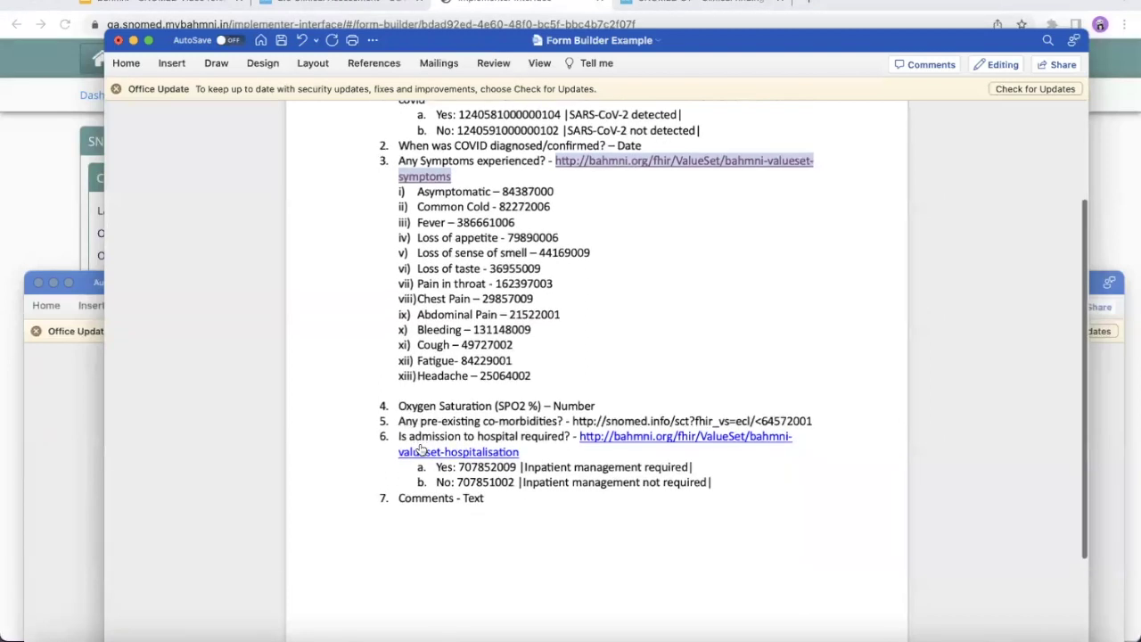
{"action": "key", "text": "super+Tab"}
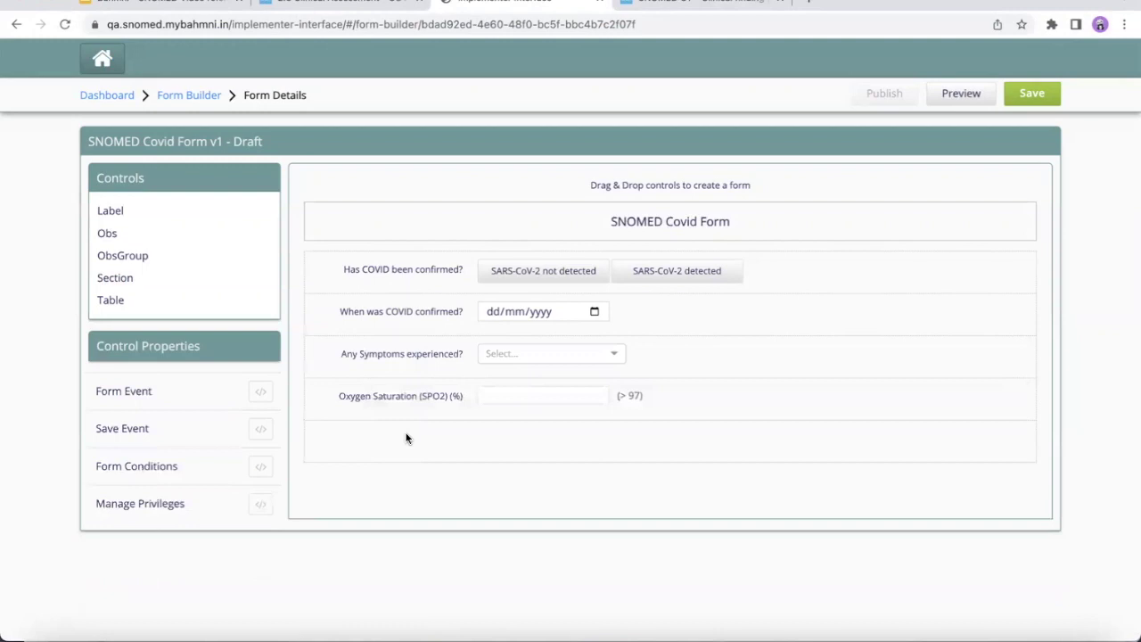
{"action": "left_click_drag", "start_coordinate": [156, 234], "coordinate": [409, 439]}
{"action": "left_click", "coordinate": [316, 434]}
{"action": "left_click", "coordinate": [211, 375]}
{"action": "type", "text": "any pr"}
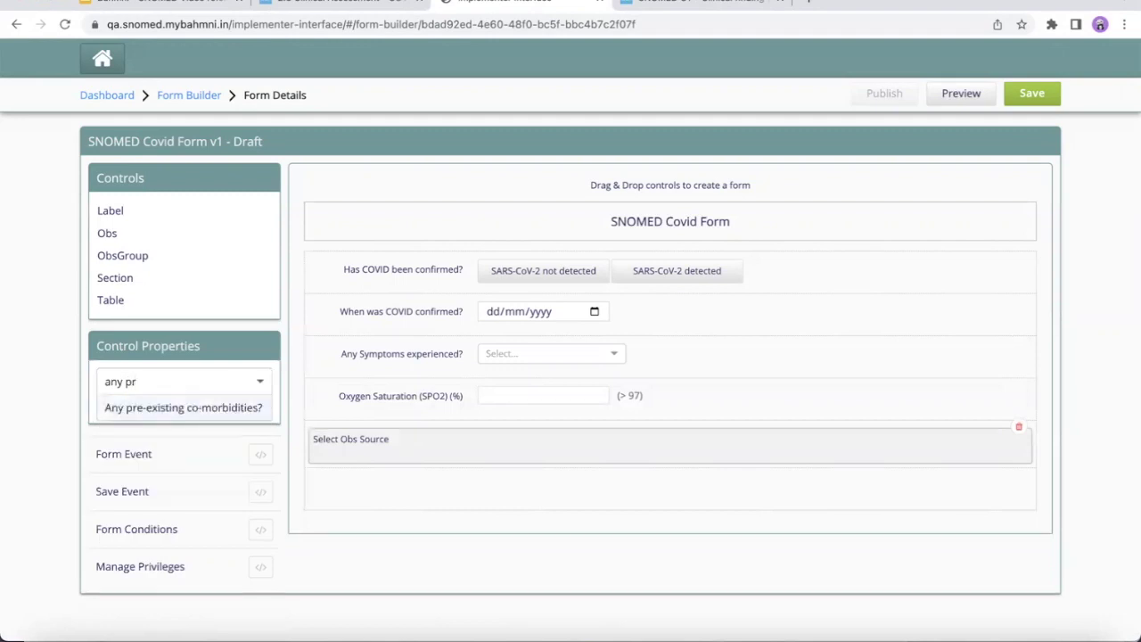
{"action": "left_click", "coordinate": [174, 408]}
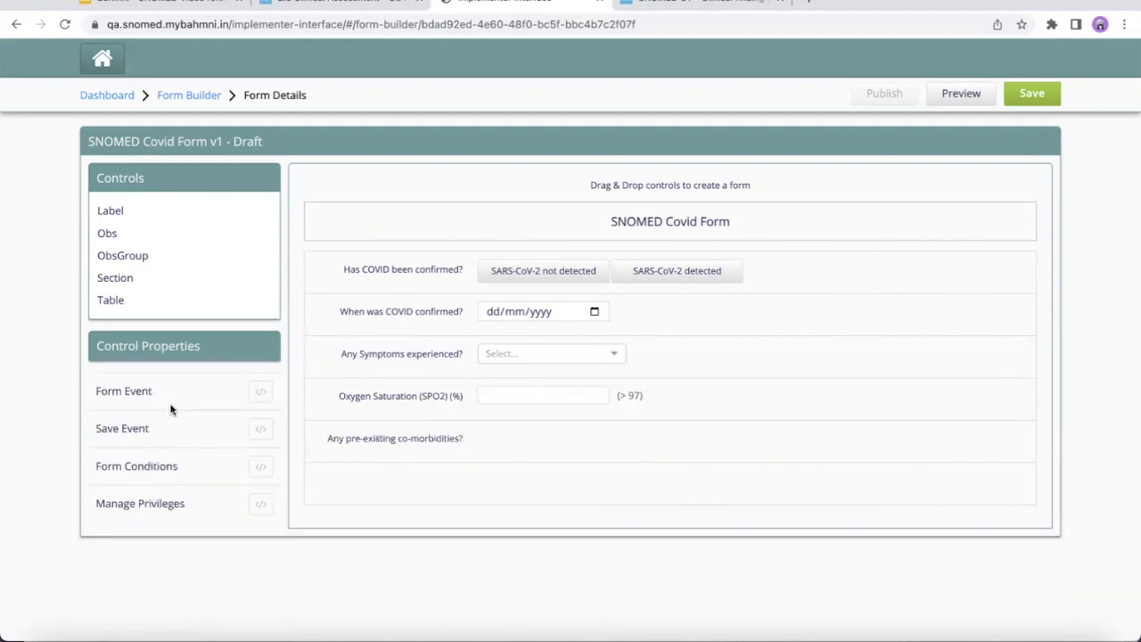
{"action": "left_click", "coordinate": [368, 439]}
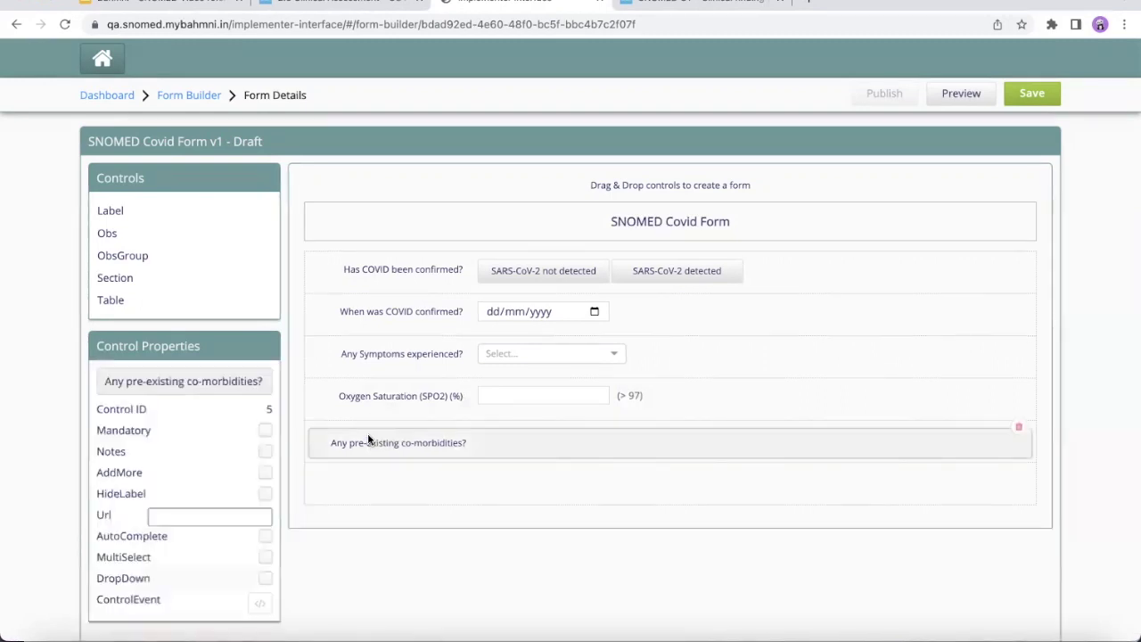
{"action": "key", "text": "super+Tab"}
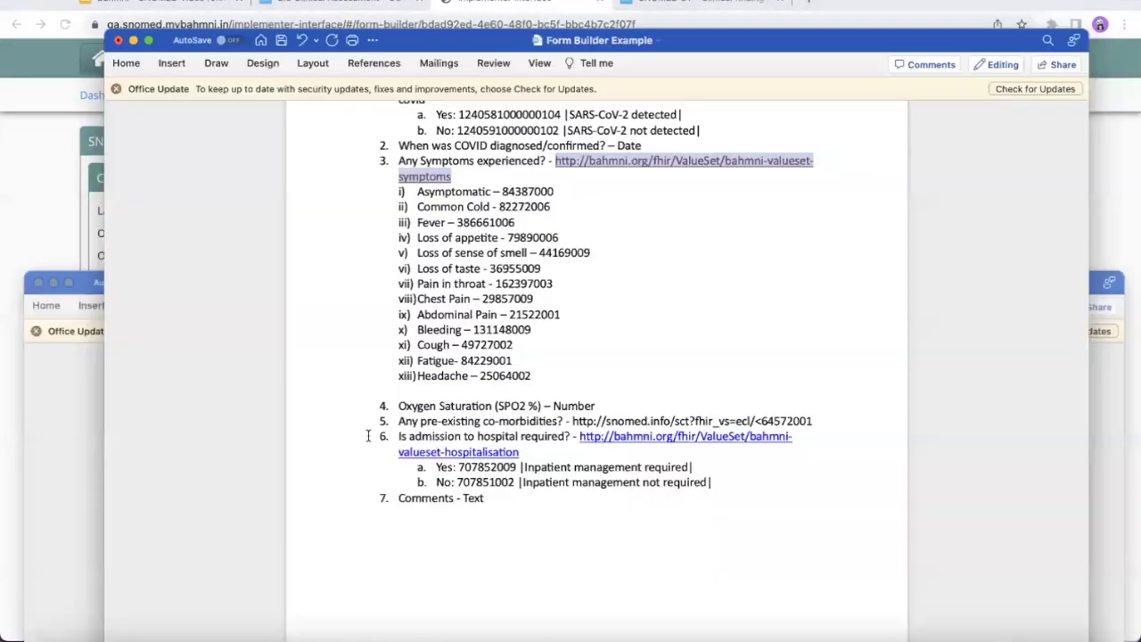
{"action": "left_click_drag", "start_coordinate": [572, 421], "coordinate": [788, 428]}
{"action": "key", "text": "super+c"}
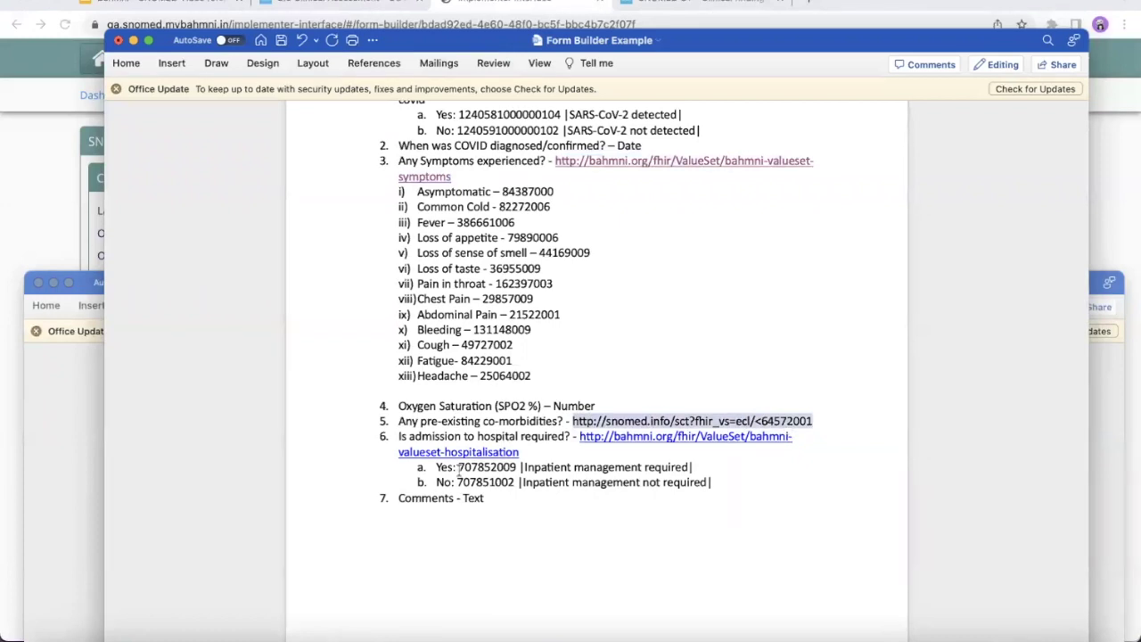
{"action": "key", "text": "super+Tab"}
{"action": "left_click", "coordinate": [190, 514]}
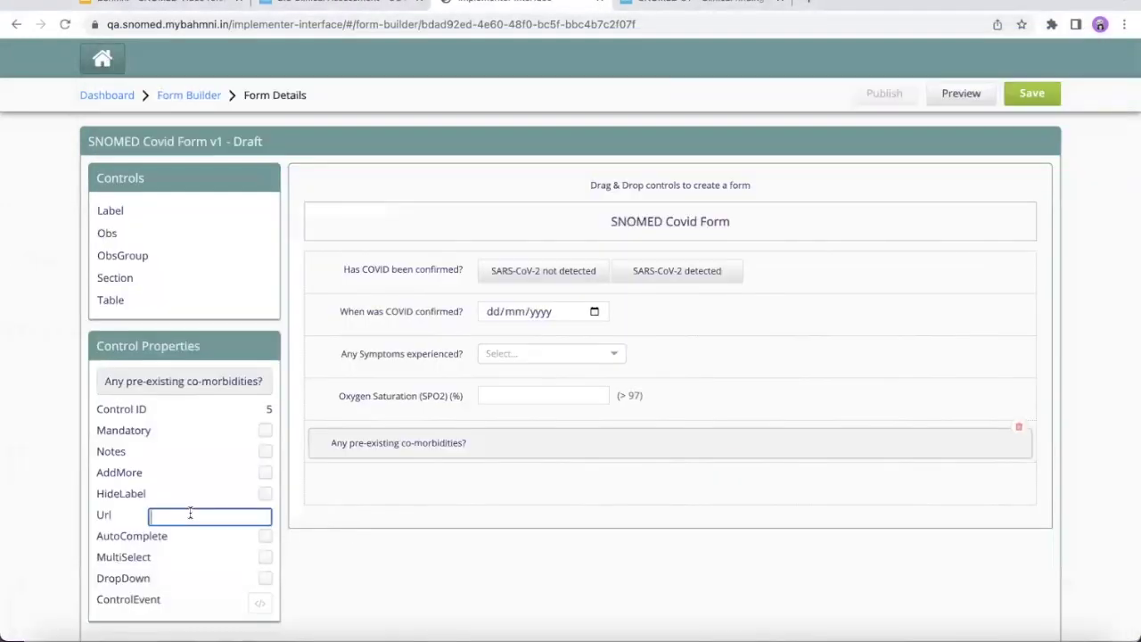
{"action": "key", "text": "super+v"}
{"action": "left_click", "coordinate": [312, 568]}
{"action": "scroll", "coordinate": [312, 568], "scroll_direction": "down", "scroll_amount": 3}
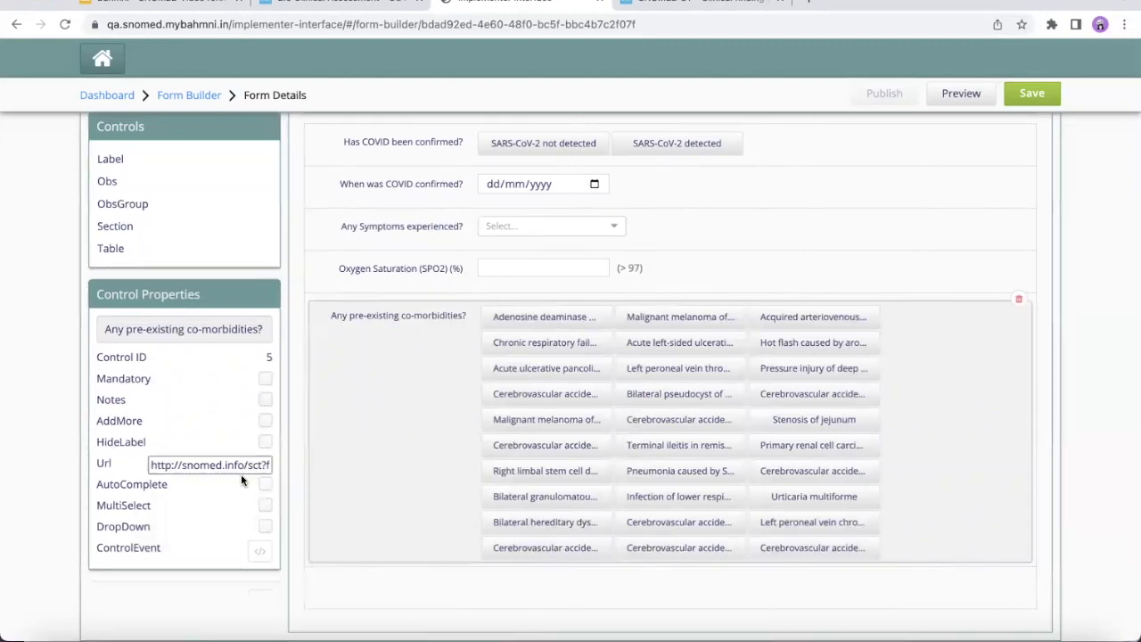
{"action": "left_click", "coordinate": [265, 484]}
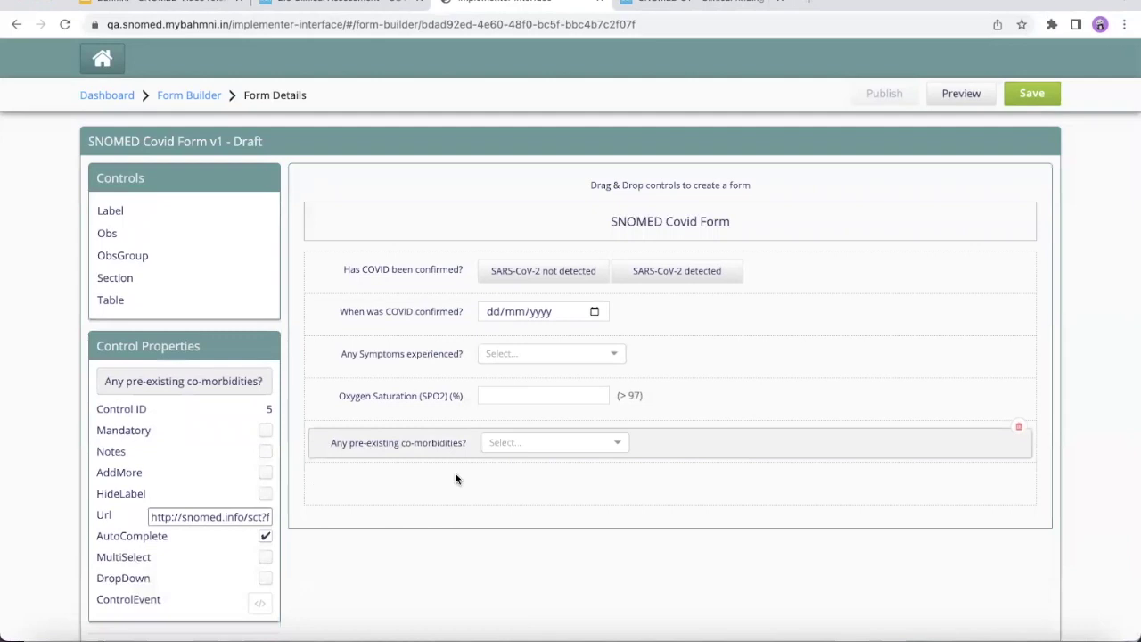
- Copy the code 64572001 from the Word document, search for it in the SNOMED CT Browser and examine the Disease concept's children
{"action": "key", "text": "super+Tab"}
{"action": "left_click", "coordinate": [764, 421]}
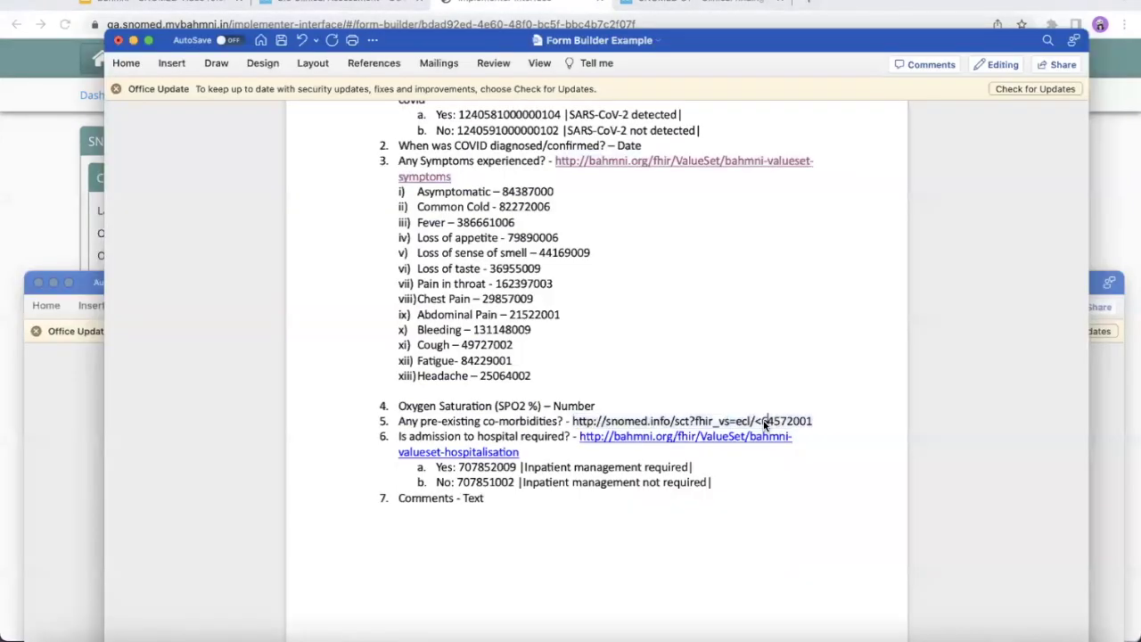
{"action": "double_click", "coordinate": [776, 420]}
{"action": "key", "text": "ctrl+c"}
{"action": "left_click", "coordinate": [675, 4]}
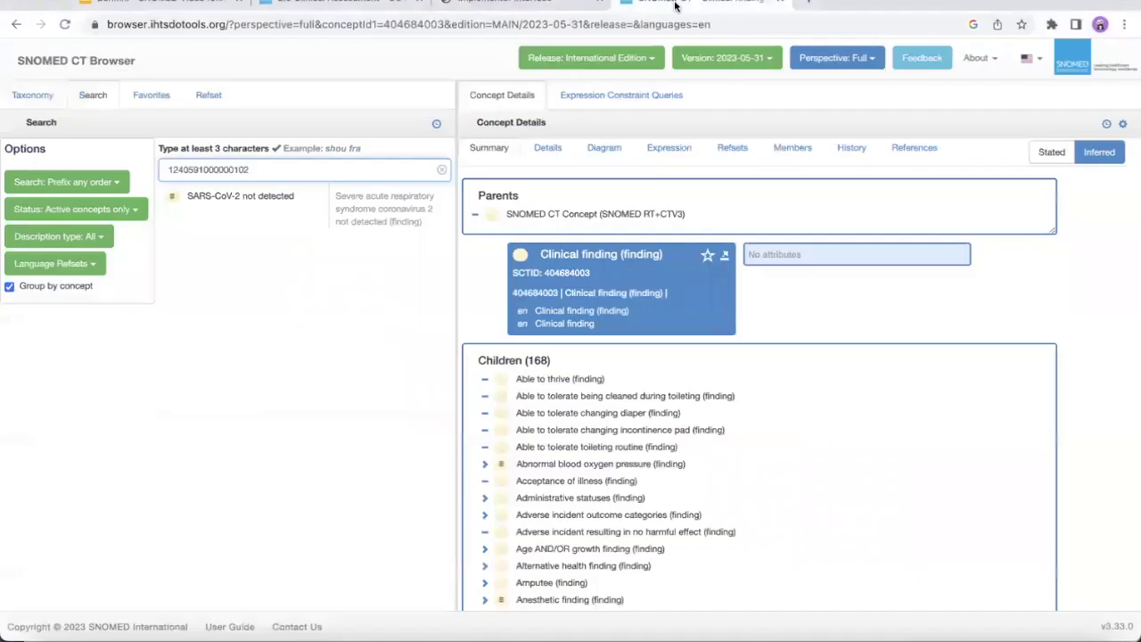
{"action": "double_click", "coordinate": [211, 169]}
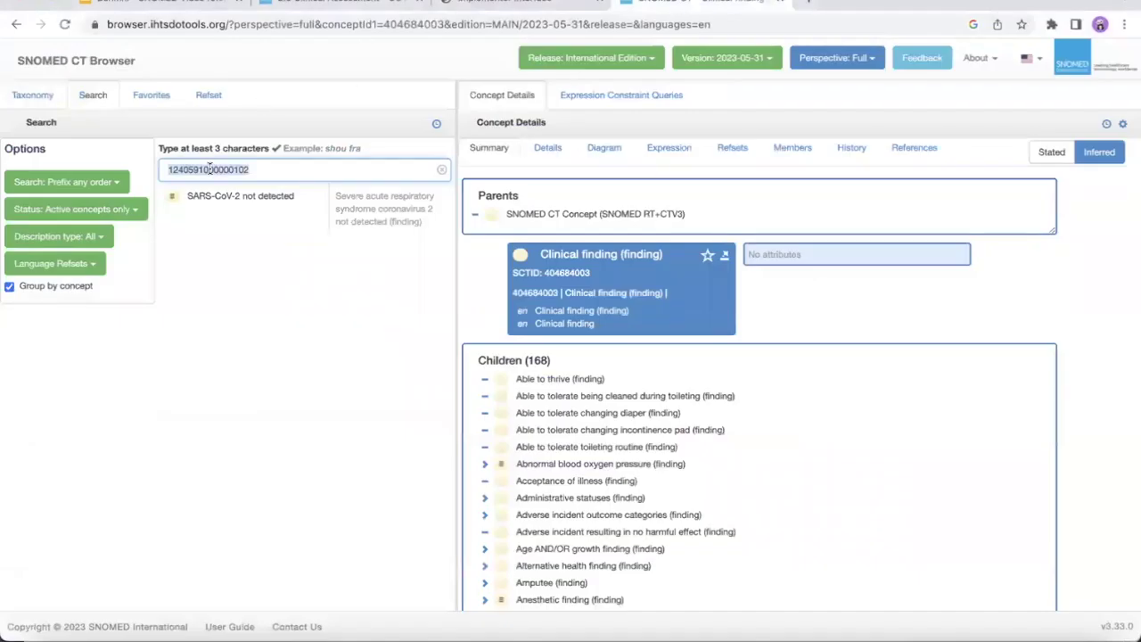
{"action": "key", "text": "ctrl+v"}
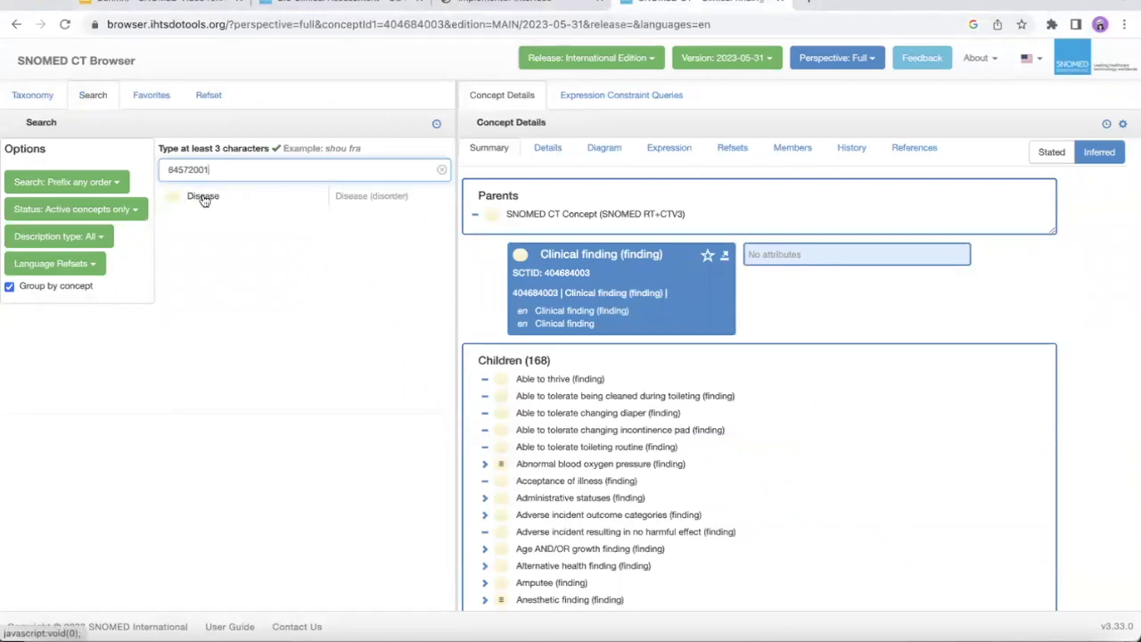
{"action": "left_click", "coordinate": [205, 200]}
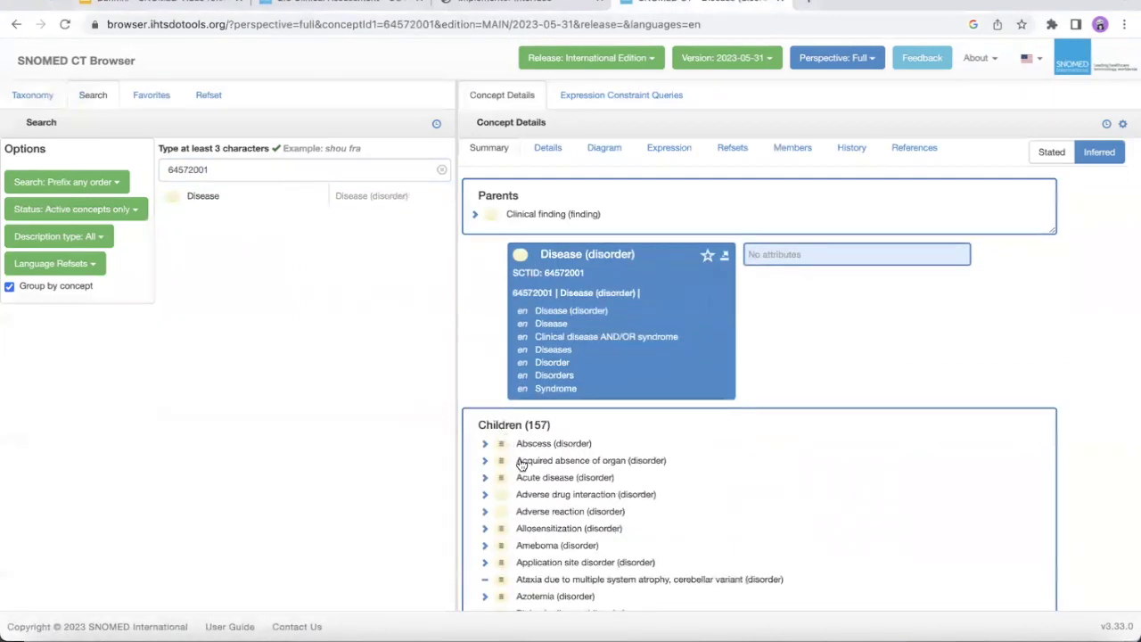
{"action": "scroll", "coordinate": [521, 464], "scroll_direction": "down", "scroll_amount": 1}
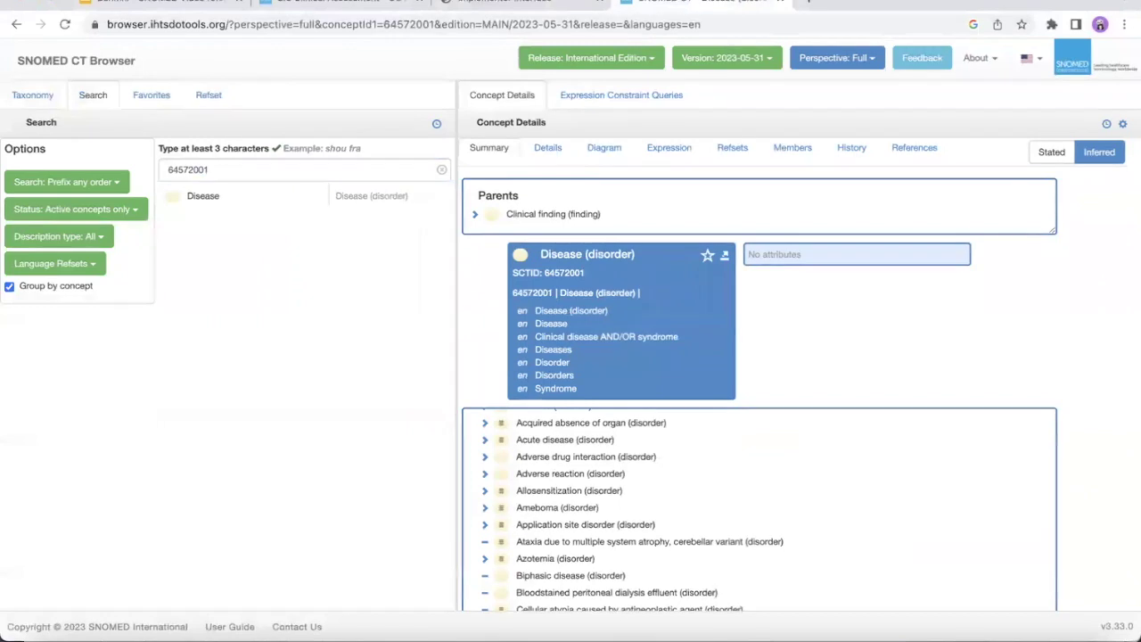
- Return to the Form Builder, check the sixth question in Word, and add an Obs control with the source "Is admission to hospital required?"
{"action": "left_click", "coordinate": [497, 2]}
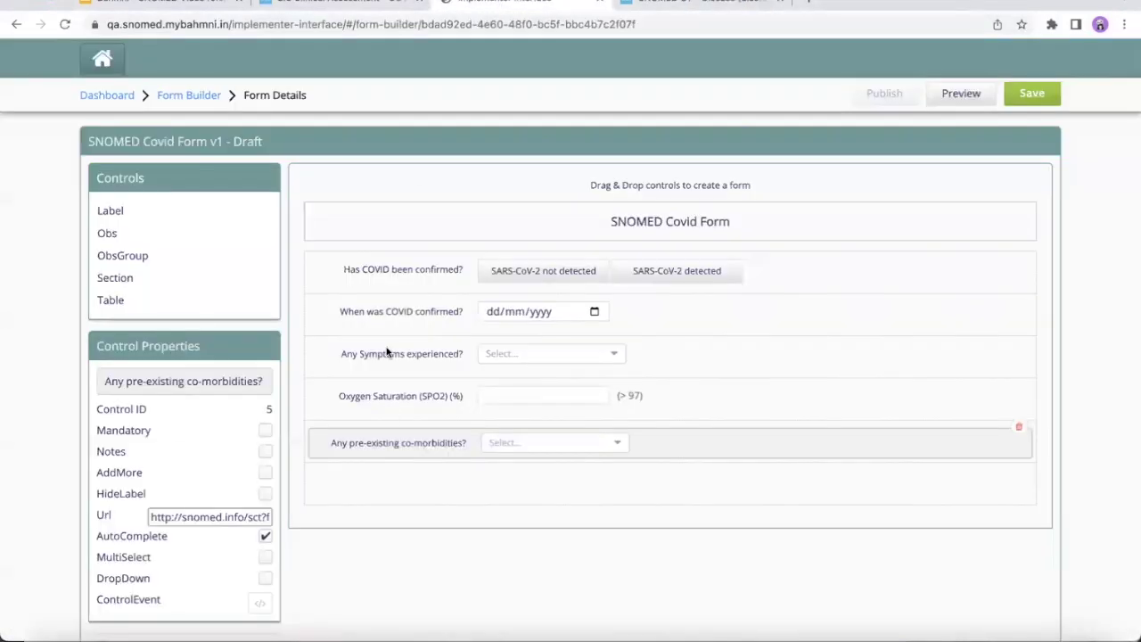
{"action": "left_click", "coordinate": [351, 501]}
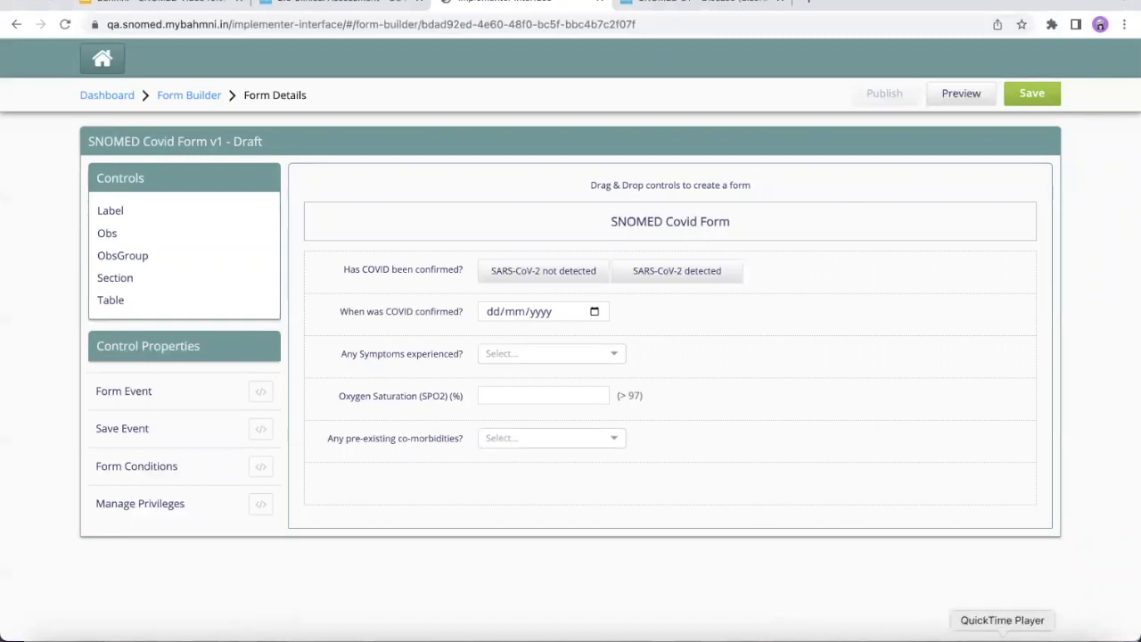
{"action": "left_click", "coordinate": [967, 634]}
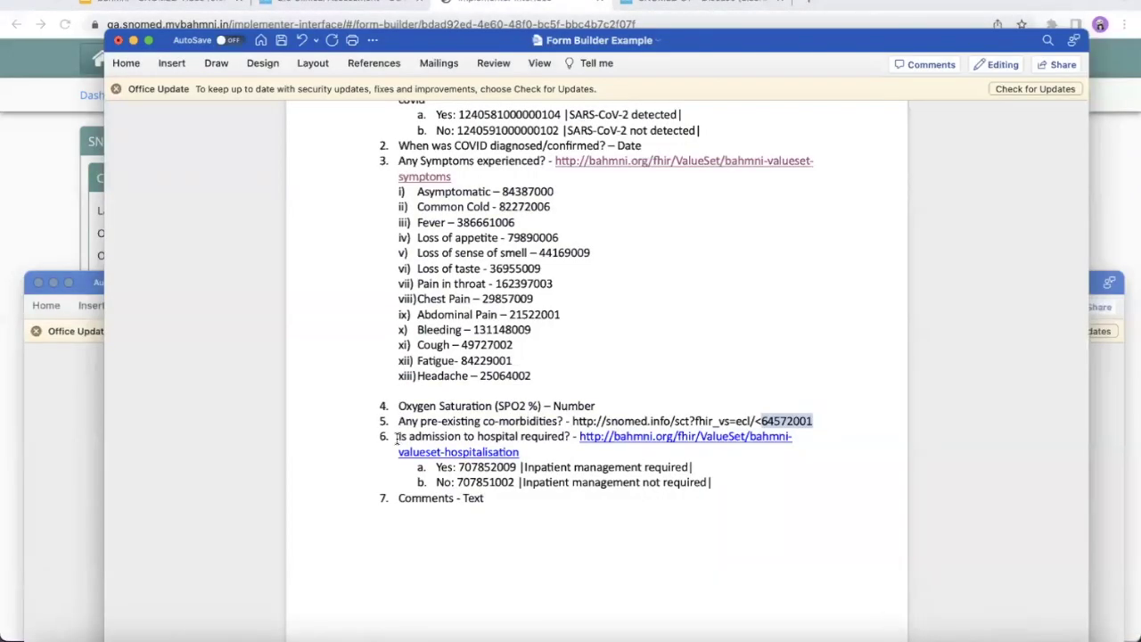
{"action": "key", "text": "super+Tab"}
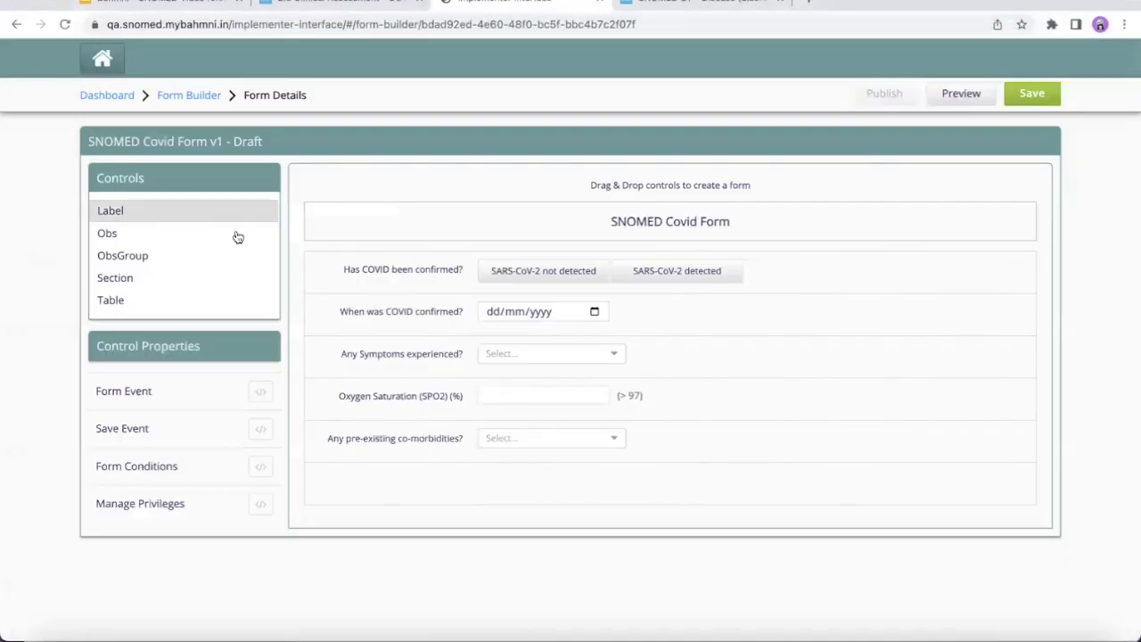
{"action": "left_click_drag", "start_coordinate": [133, 234], "coordinate": [369, 489]}
{"action": "left_click", "coordinate": [357, 476]}
{"action": "left_click", "coordinate": [199, 380]}
{"action": "type", "text": "is ad"}
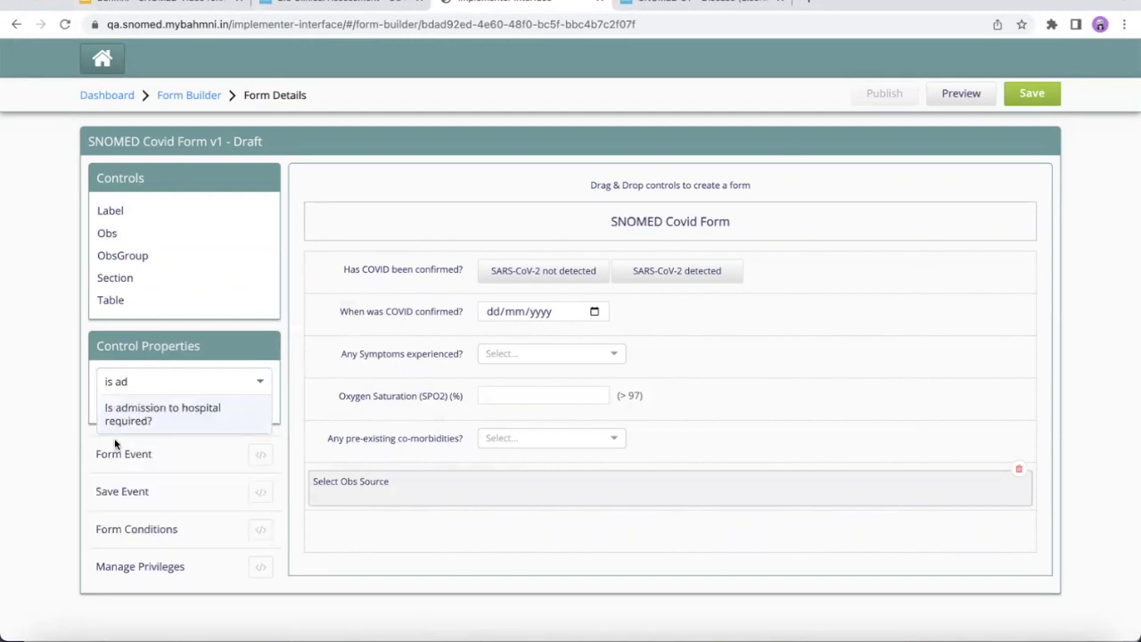
{"action": "left_click", "coordinate": [138, 420]}
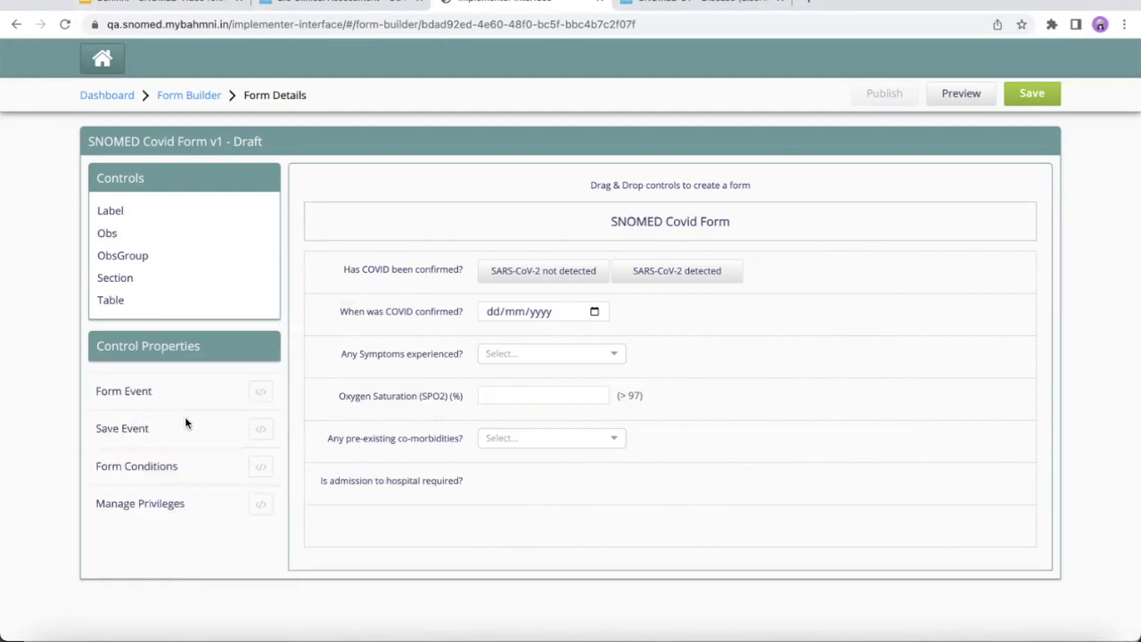
{"action": "left_click", "coordinate": [373, 480]}
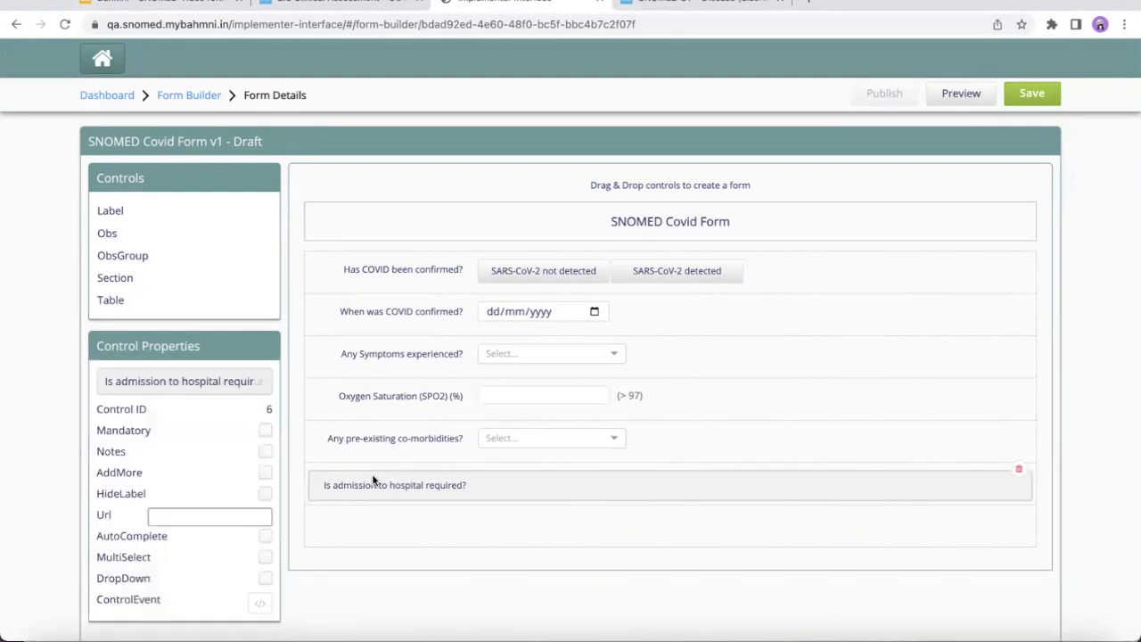
{"action": "key", "text": "super+Tab"}
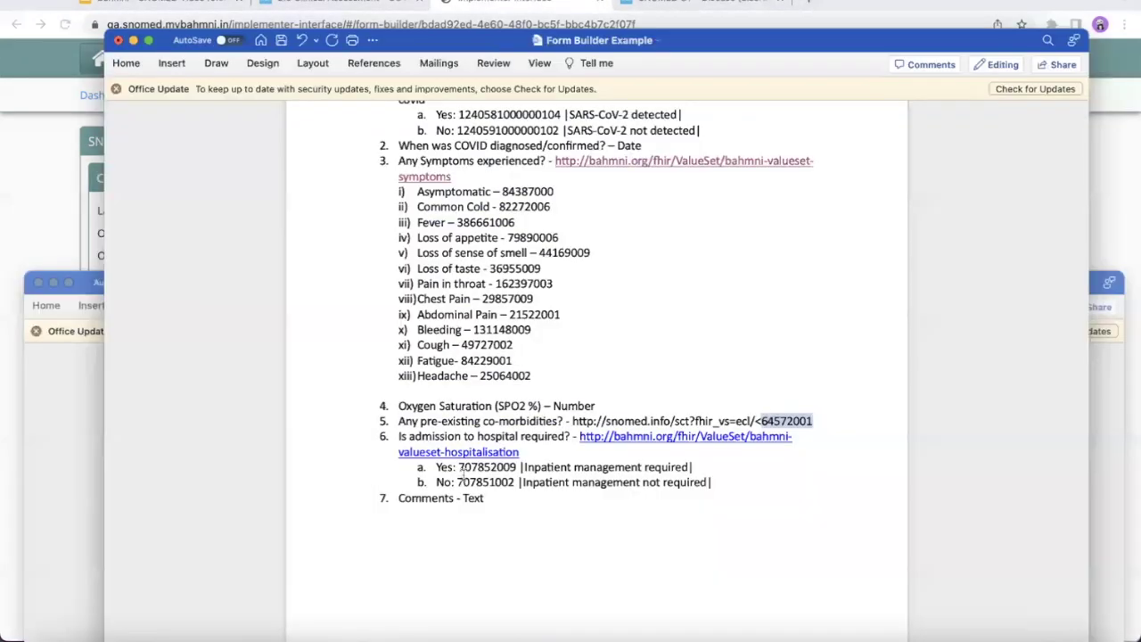
{"action": "left_click", "coordinate": [578, 437]}
{"action": "left_click_drag", "start_coordinate": [578, 437], "coordinate": [581, 452]}
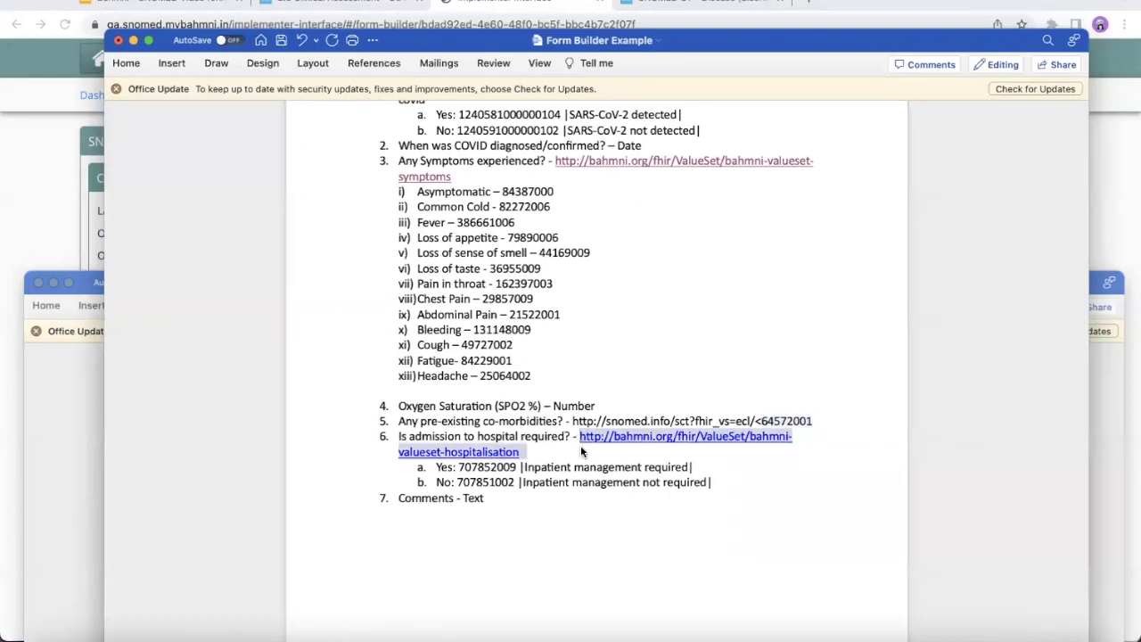
{"action": "key", "text": "super+Tab"}
{"action": "left_click", "coordinate": [214, 516]}
{"action": "key", "text": "super+v"}
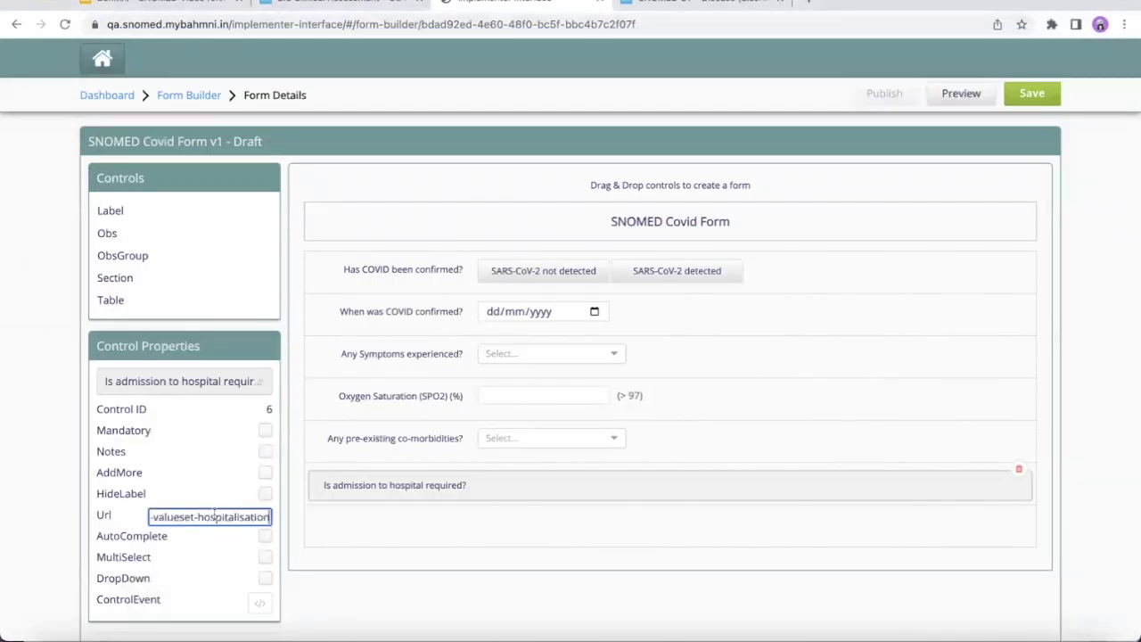
{"action": "left_click", "coordinate": [308, 596]}
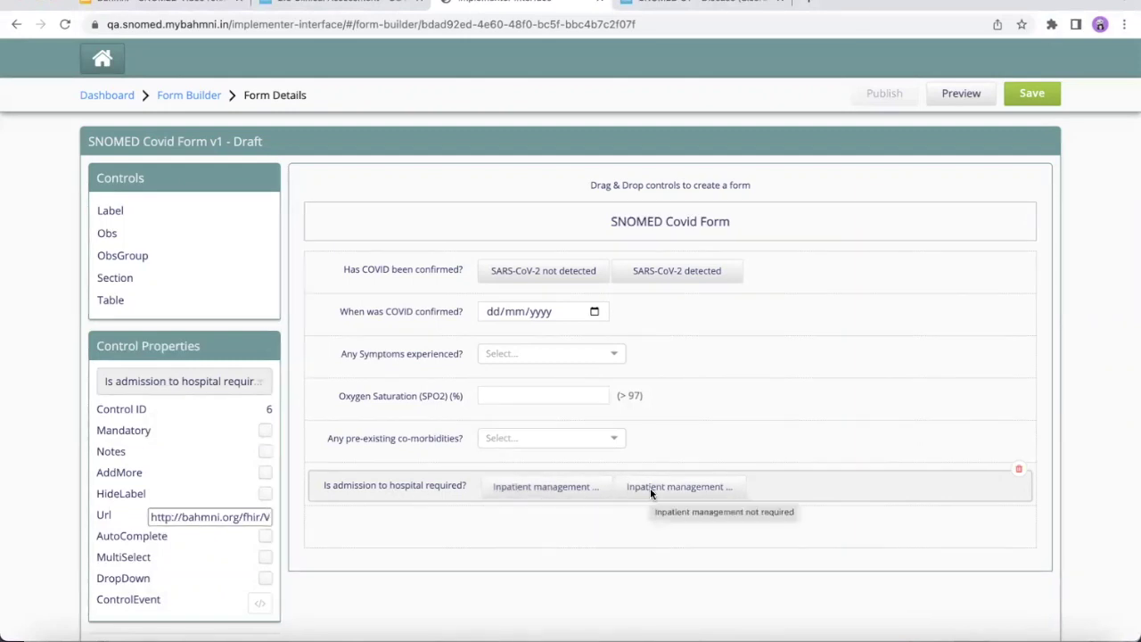
- Check the seventh question in the Word document and add an Obs control below the hospital admission question, with the source "COMMENTS"
{"action": "key", "text": "super+Tab"}
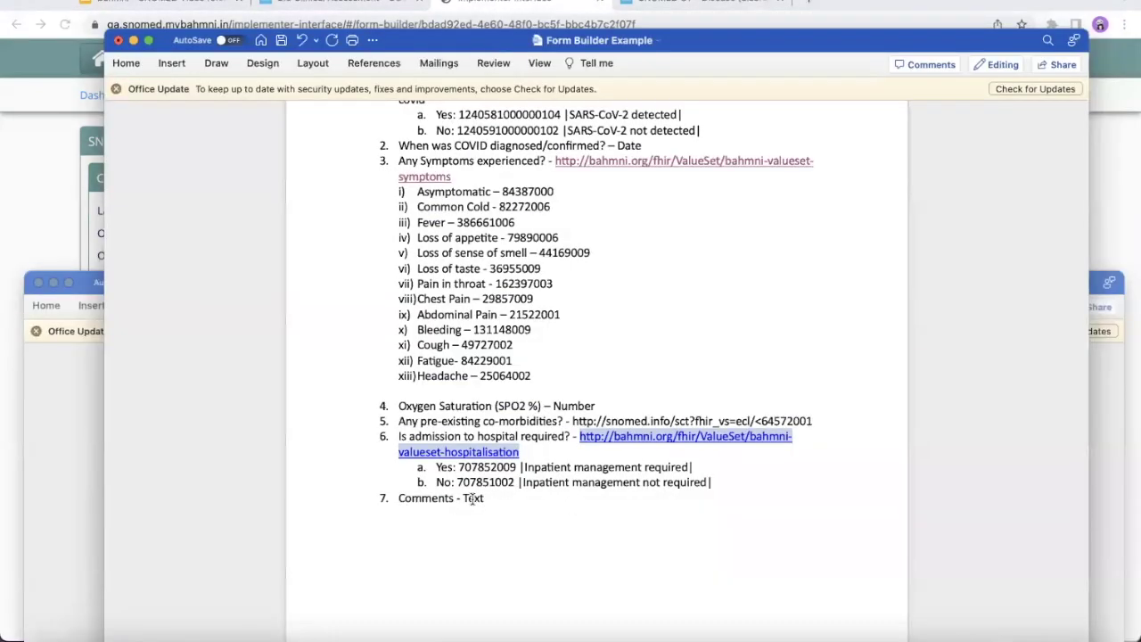
{"action": "key", "text": "super+Tab"}
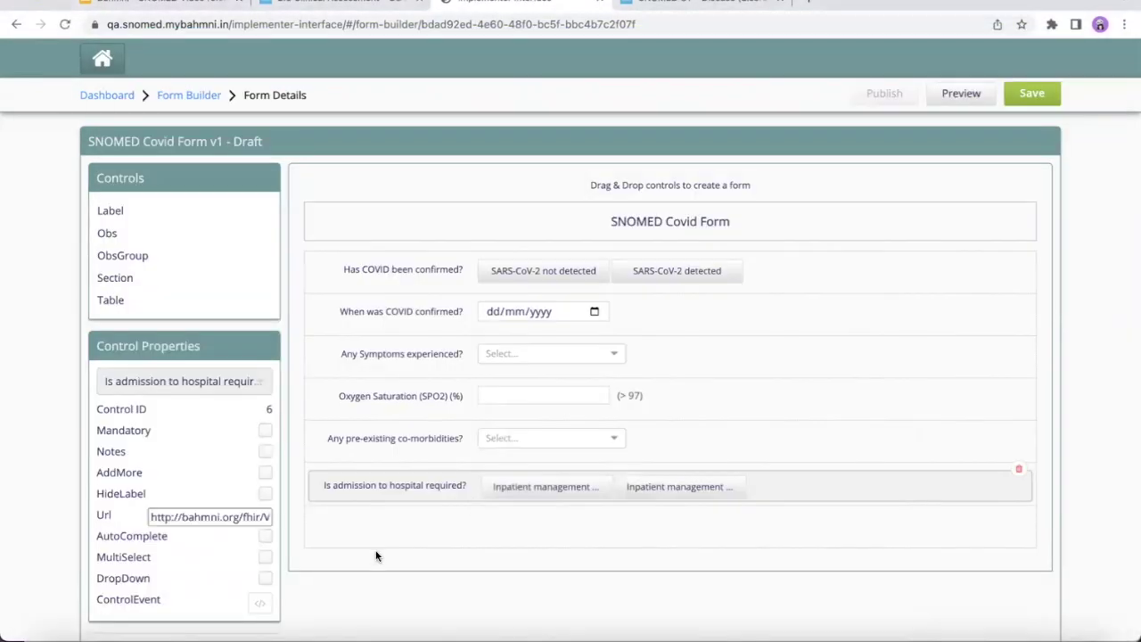
{"action": "left_click_drag", "start_coordinate": [143, 239], "coordinate": [373, 528]}
{"action": "left_click", "coordinate": [362, 519]}
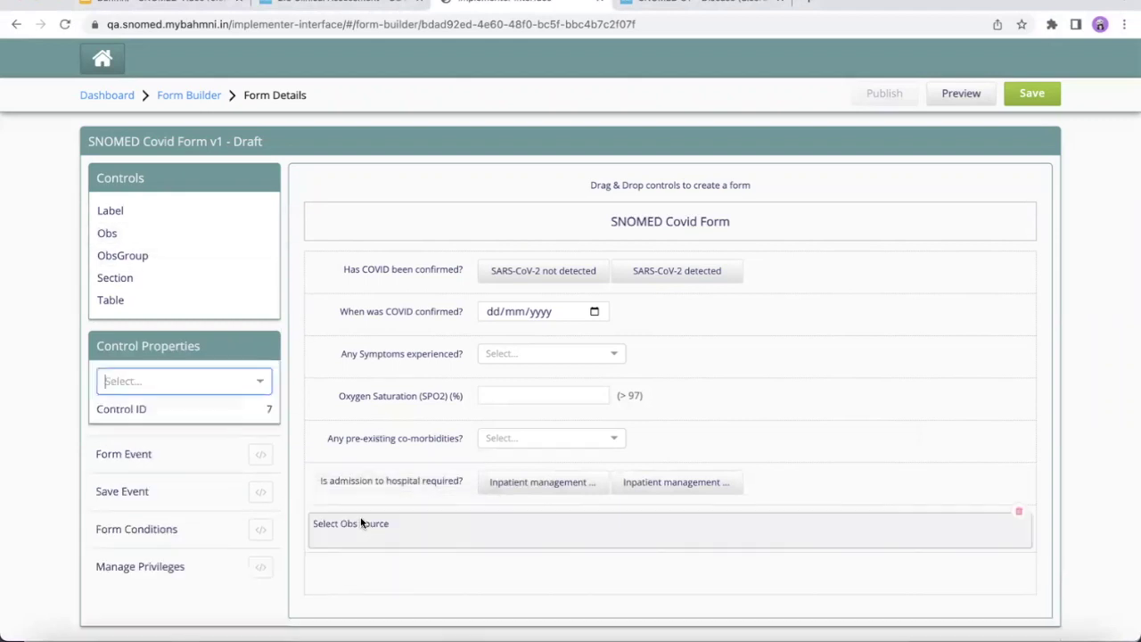
{"action": "type", "text": "comm"}
{"action": "left_click", "coordinate": [163, 405]}
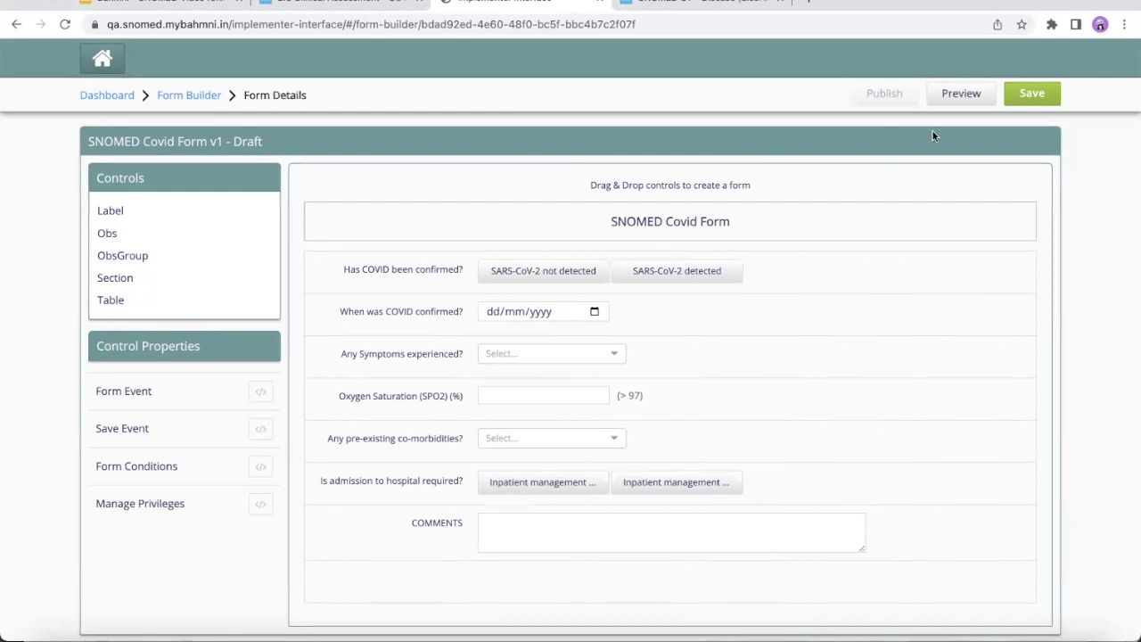
- Save and publish the SNOMED Covid Form, and return to the Bahmni home dashboard
{"action": "left_click", "coordinate": [1032, 95]}
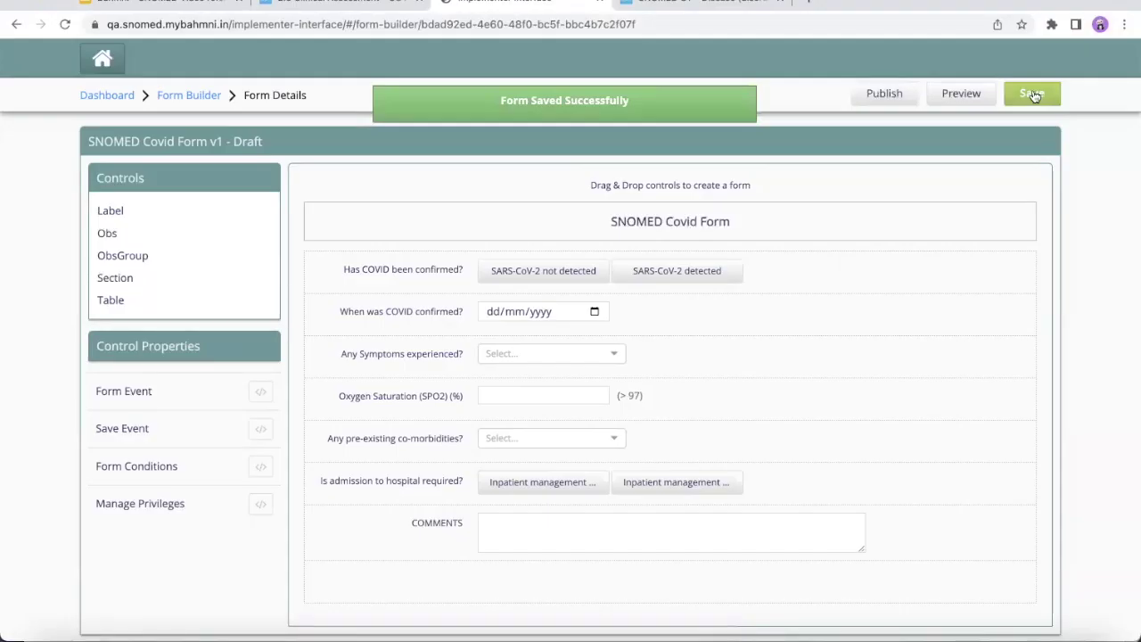
{"action": "left_click", "coordinate": [885, 94]}
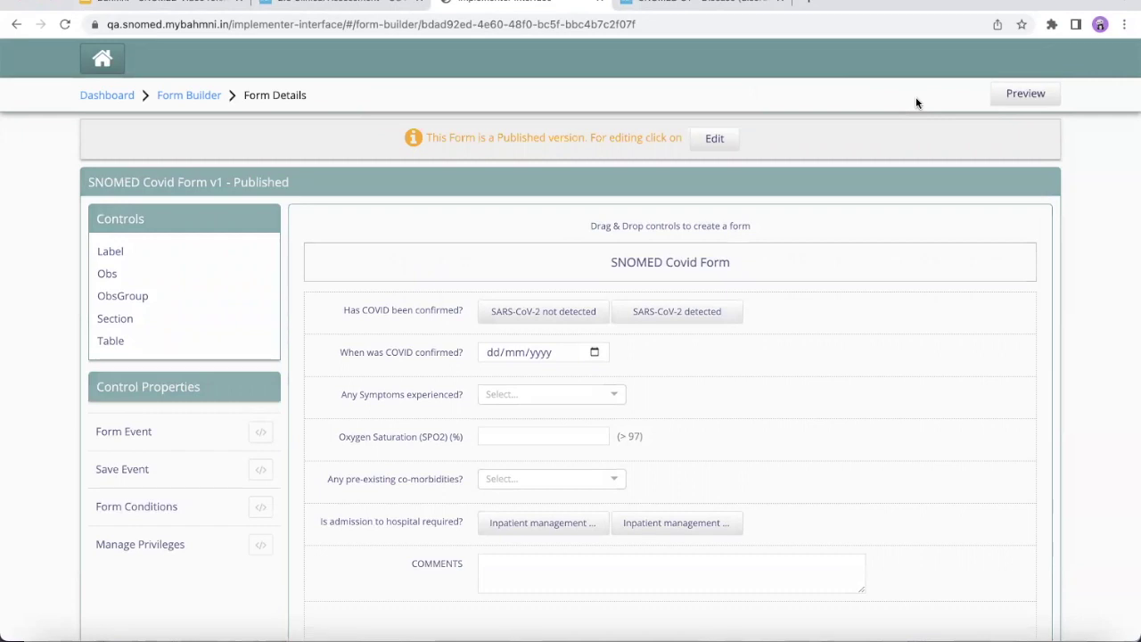
{"action": "left_click", "coordinate": [102, 56]}
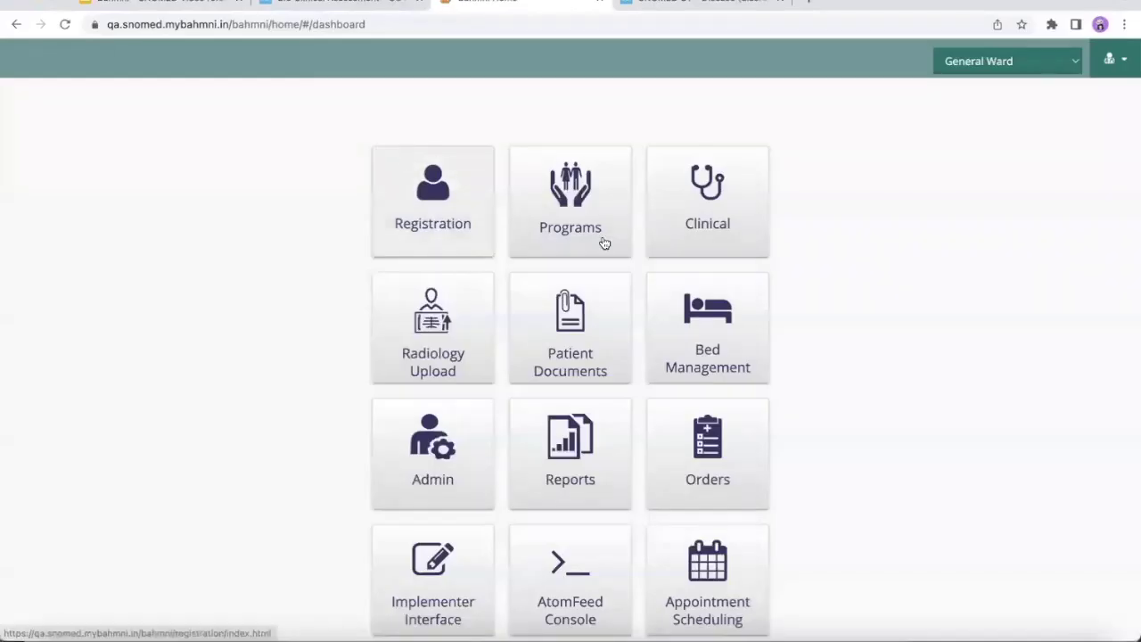
- Open the Clinical module and start a consultation for the second active patient
{"action": "left_click", "coordinate": [698, 237]}
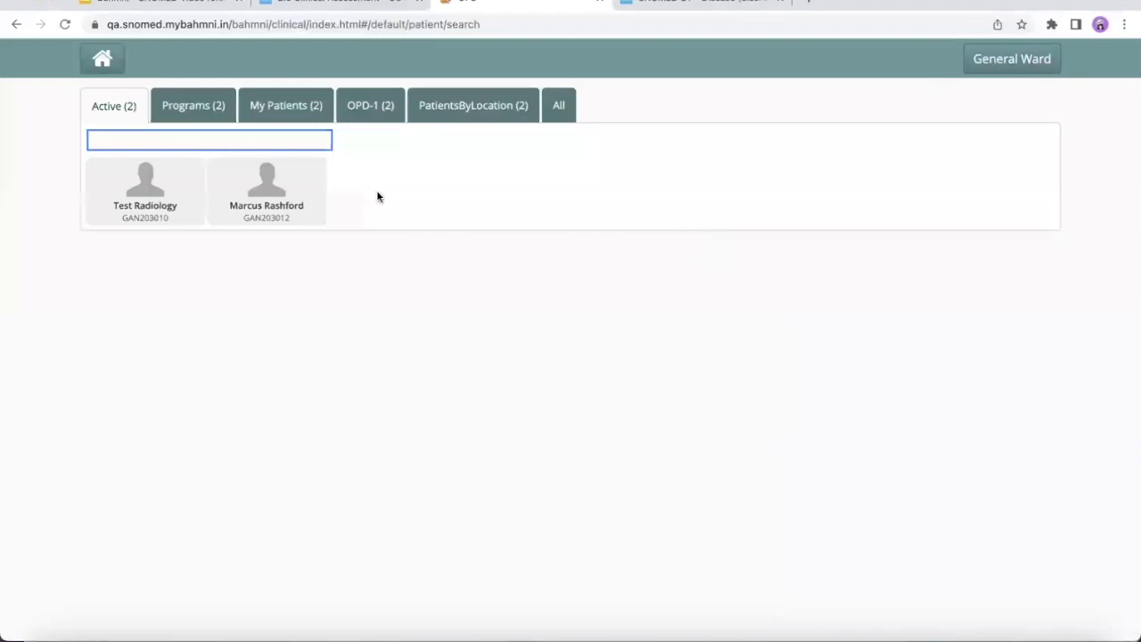
{"action": "left_click", "coordinate": [256, 209]}
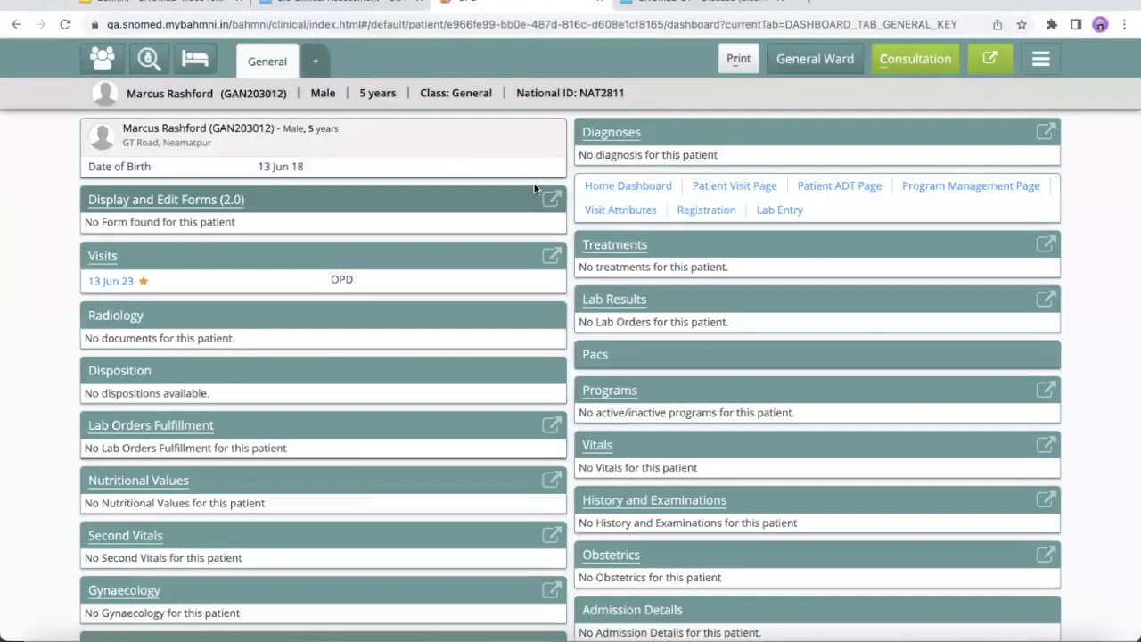
{"action": "left_click", "coordinate": [903, 61]}
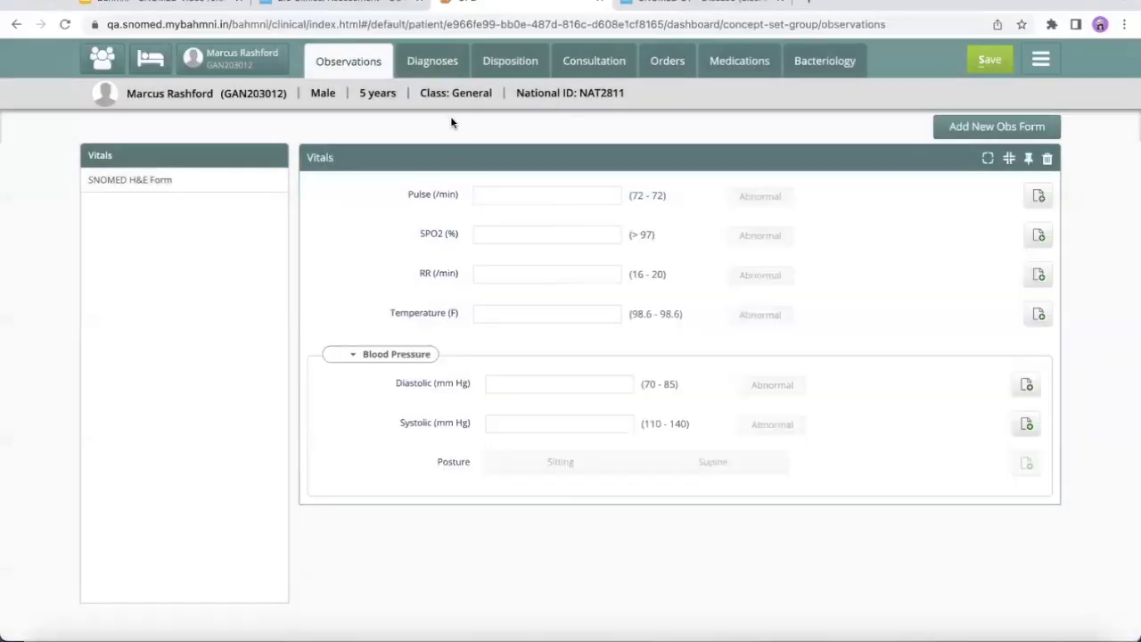
- Add the SNOMED Covid Form to the patient's observations
{"action": "left_click", "coordinate": [210, 189]}
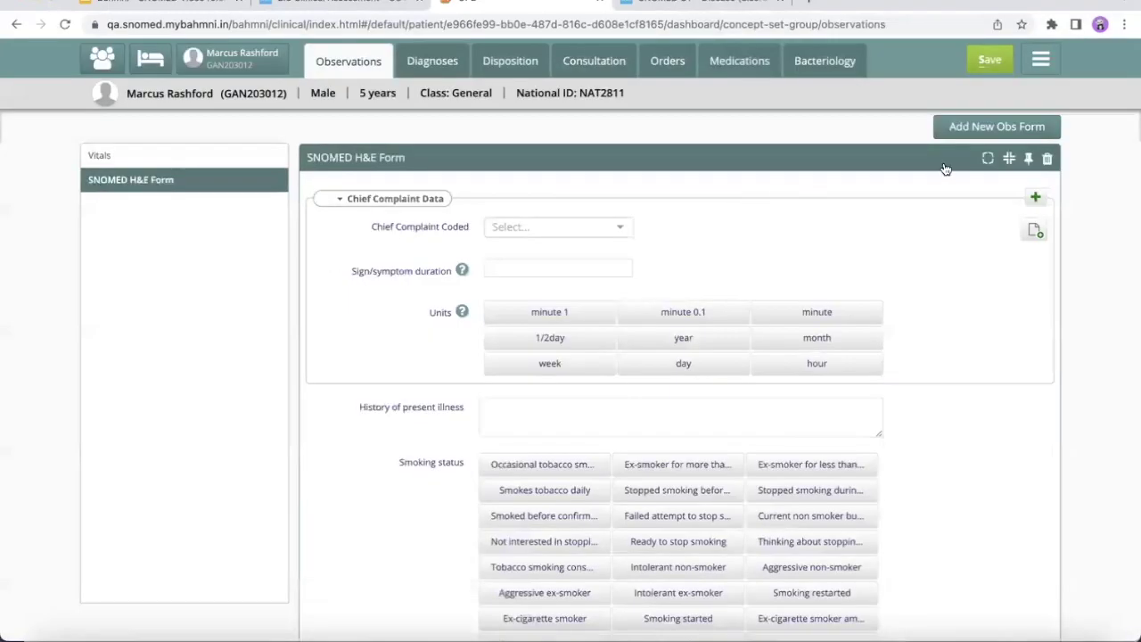
{"action": "left_click", "coordinate": [961, 130]}
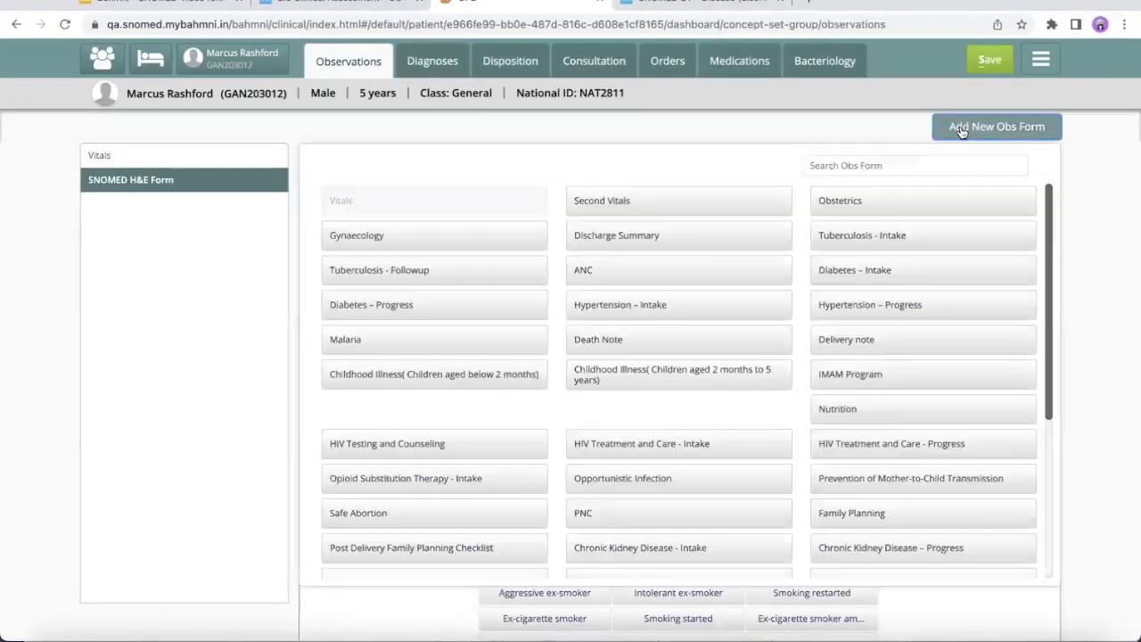
{"action": "scroll", "coordinate": [811, 335], "scroll_direction": "down", "scroll_amount": 3}
{"action": "scroll", "coordinate": [811, 336], "scroll_direction": "down", "scroll_amount": 3}
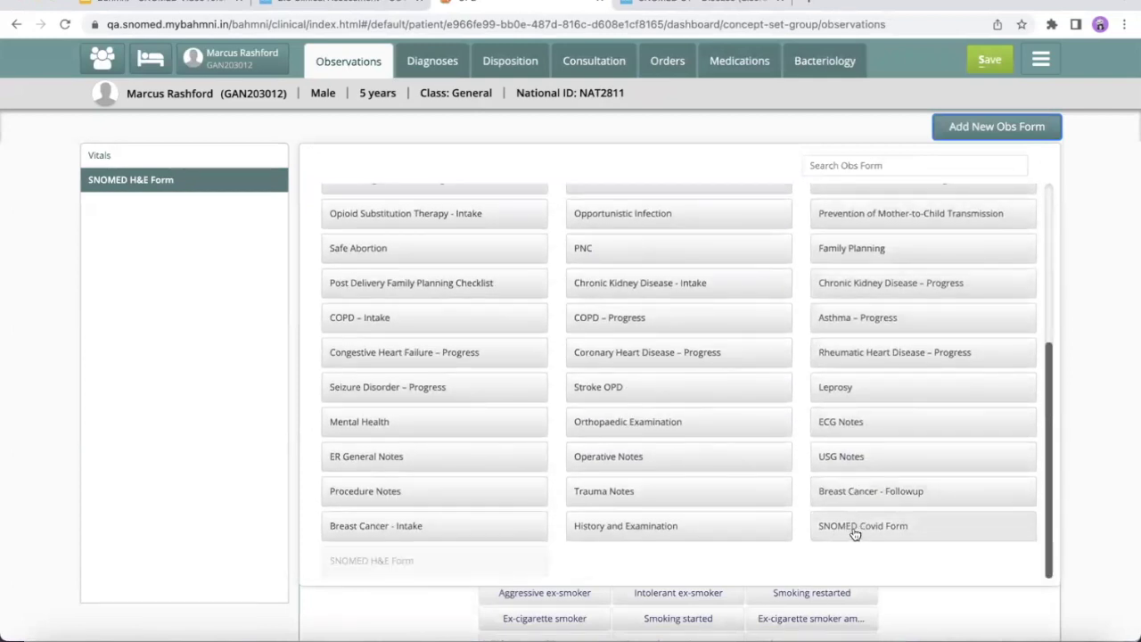
{"action": "left_click", "coordinate": [854, 532]}
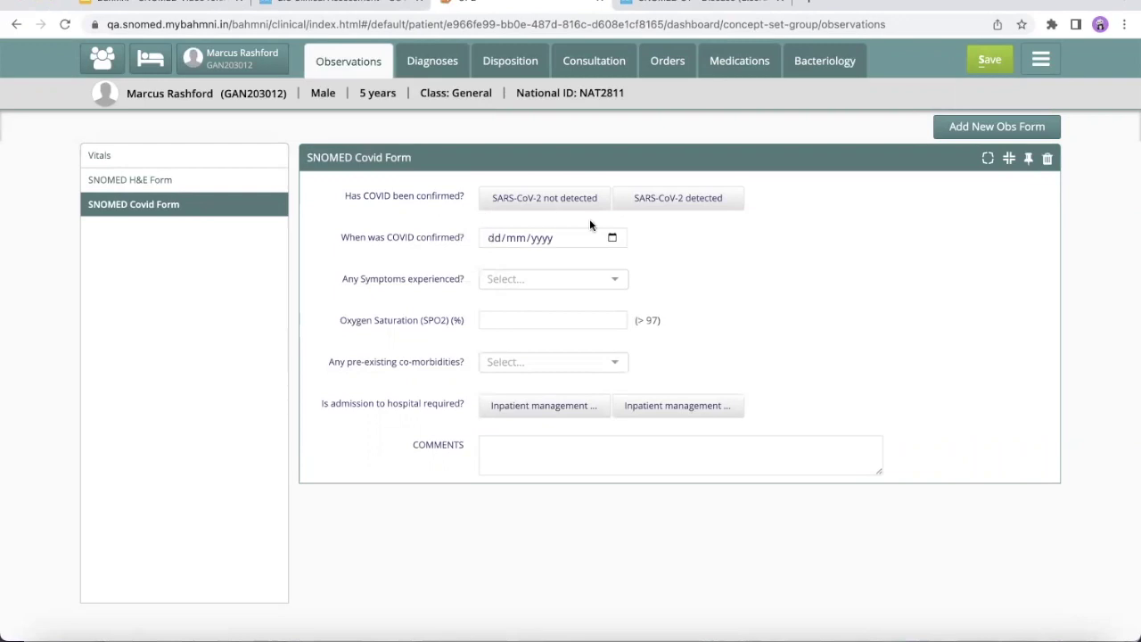
- Record the COVID confirmation as SARS-CoV-2 detected, with the confirmation date 11/06/2023
{"action": "left_click", "coordinate": [657, 204]}
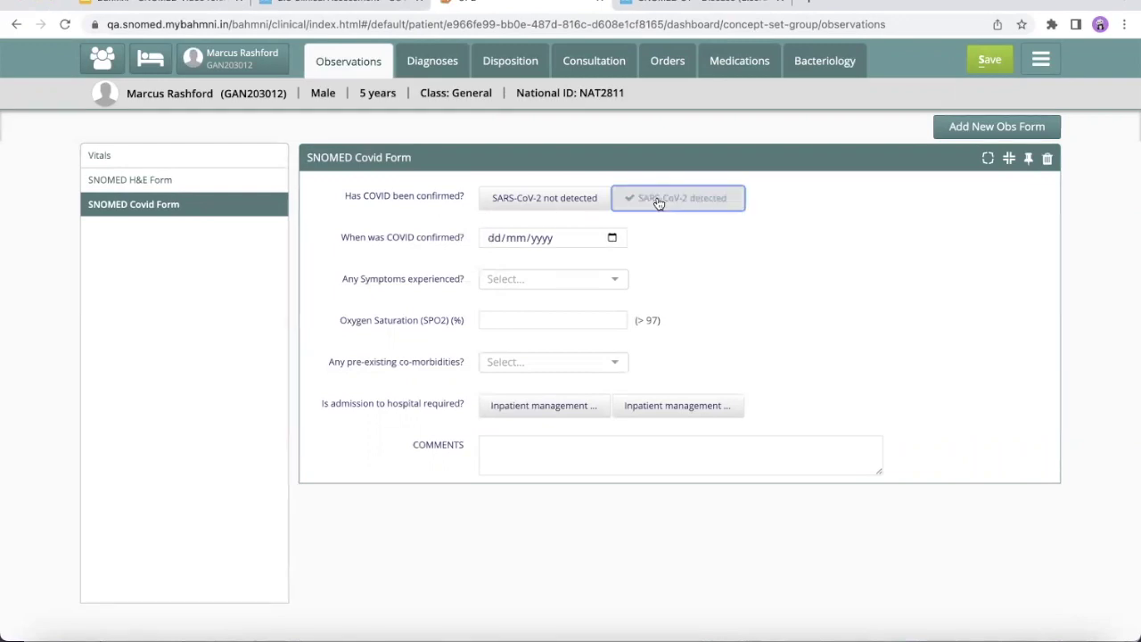
{"action": "left_click", "coordinate": [612, 238]}
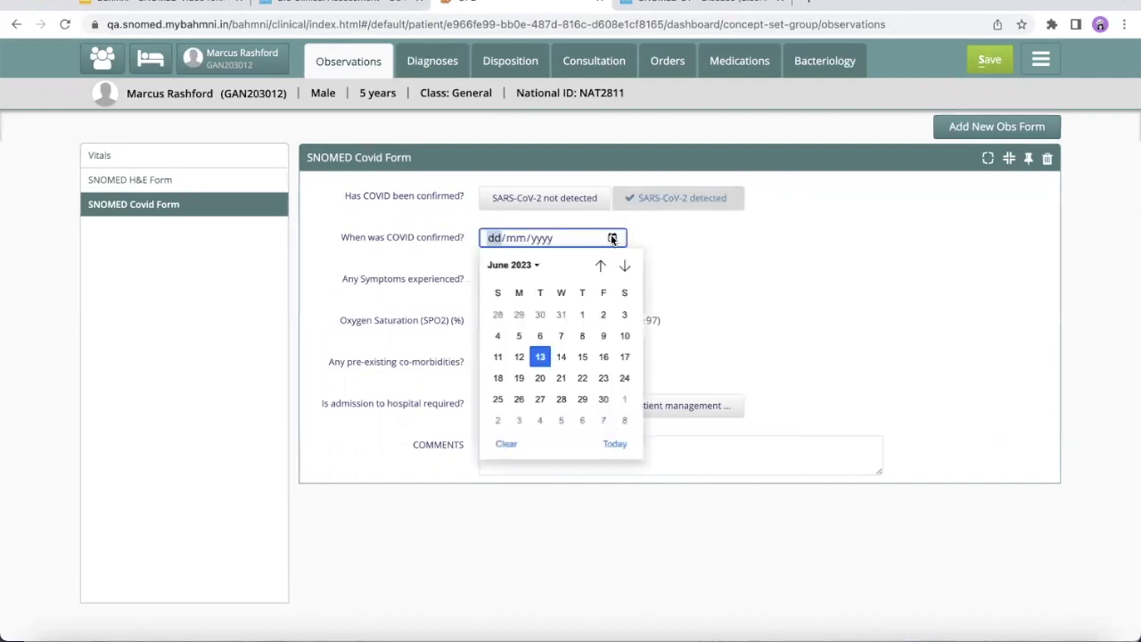
{"action": "left_click", "coordinate": [500, 357]}
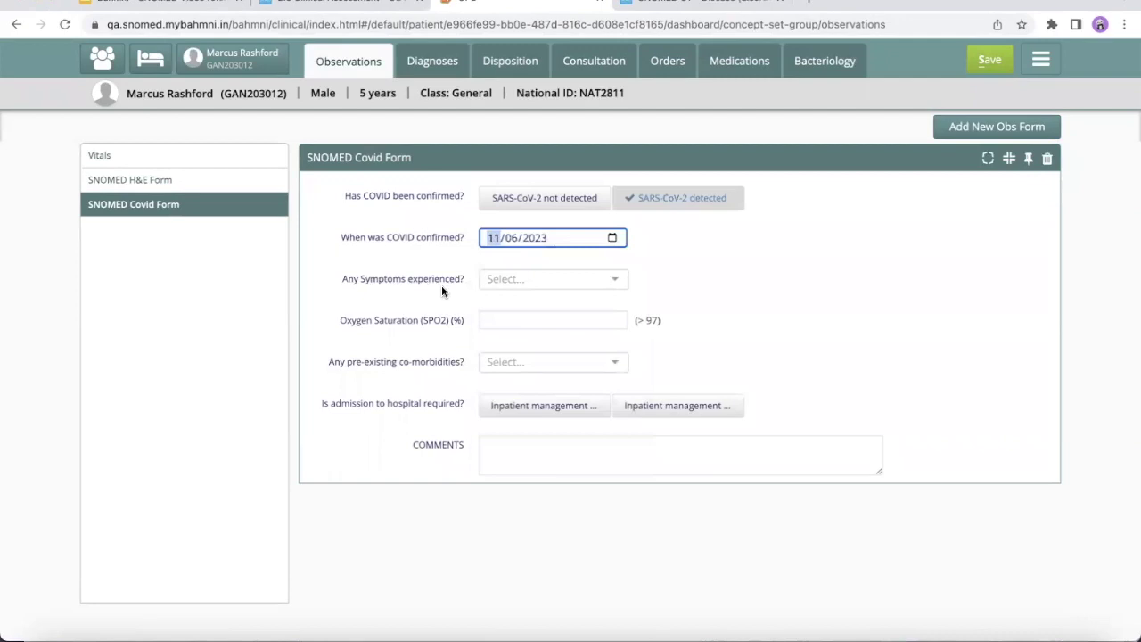
- Record Fever as the symptom experienced and set the oxygen saturation to 98%
{"action": "left_click", "coordinate": [518, 282]}
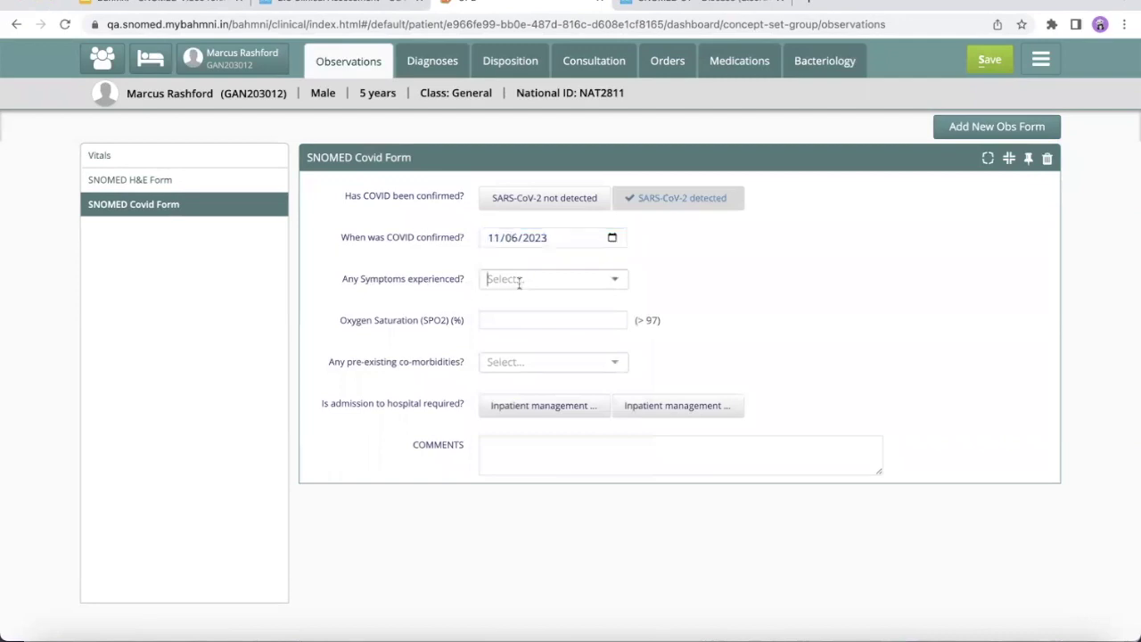
{"action": "type", "text": "fever"}
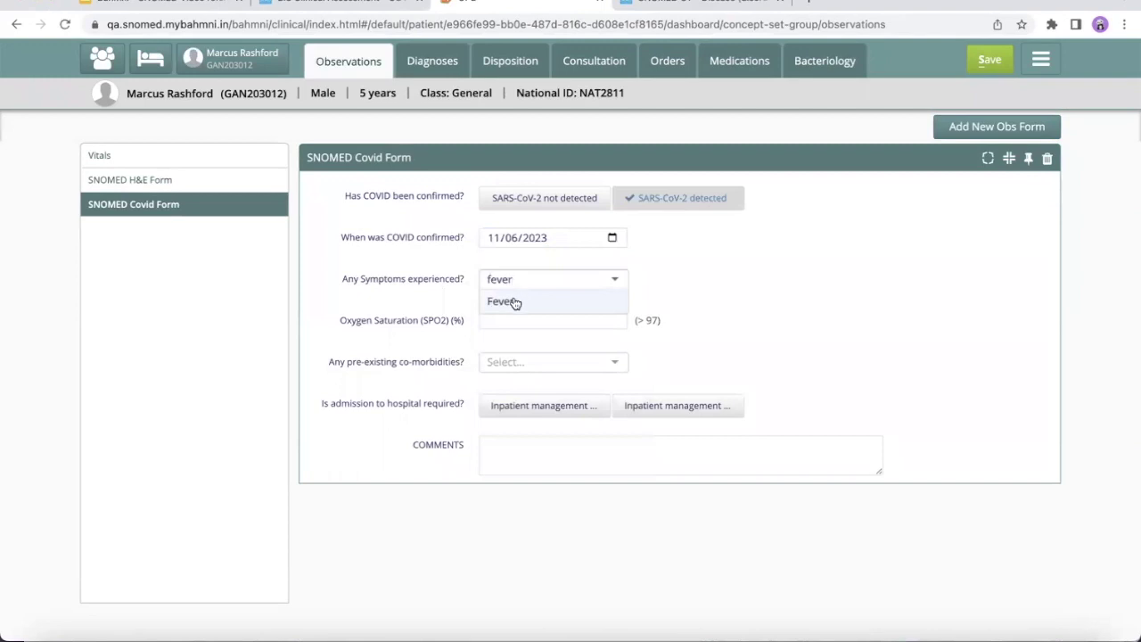
{"action": "left_click", "coordinate": [515, 302]}
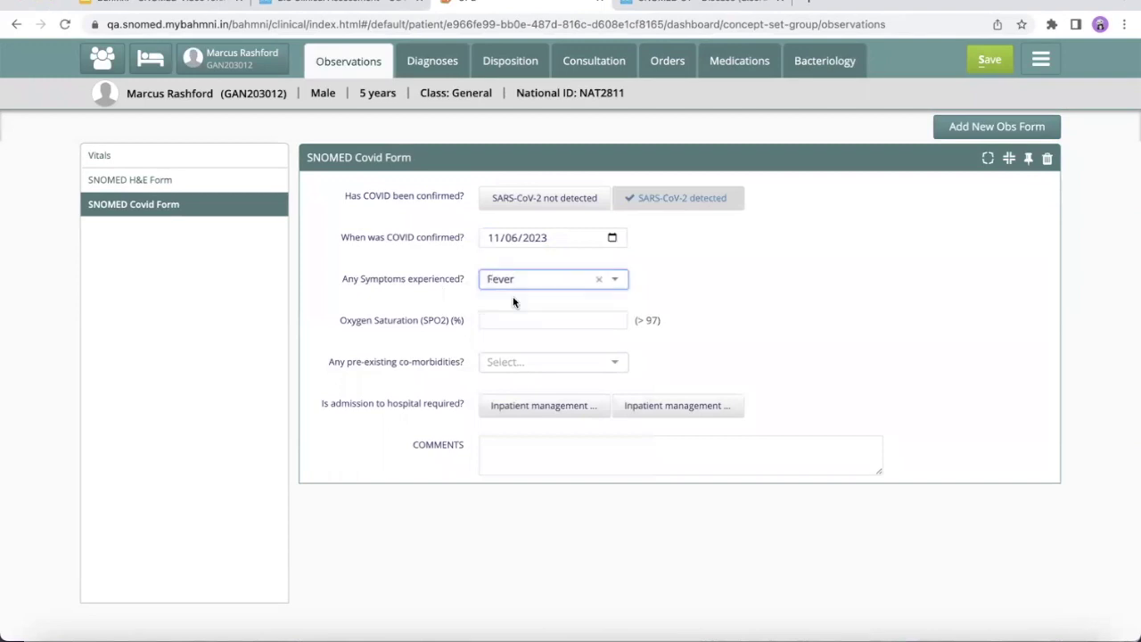
{"action": "left_click", "coordinate": [496, 322]}
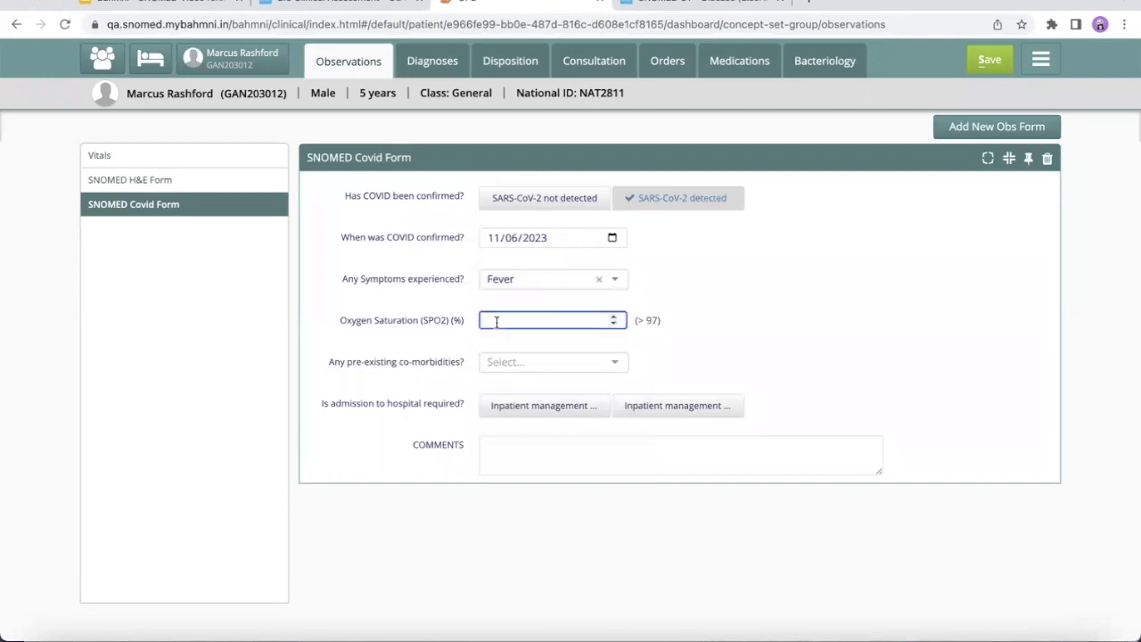
{"action": "type", "text": "98"}
- Record Asthma as the pre-existing co-morbidity and answer the hospital admission question with "Inpatient management required"
{"action": "key", "text": "Tab"}
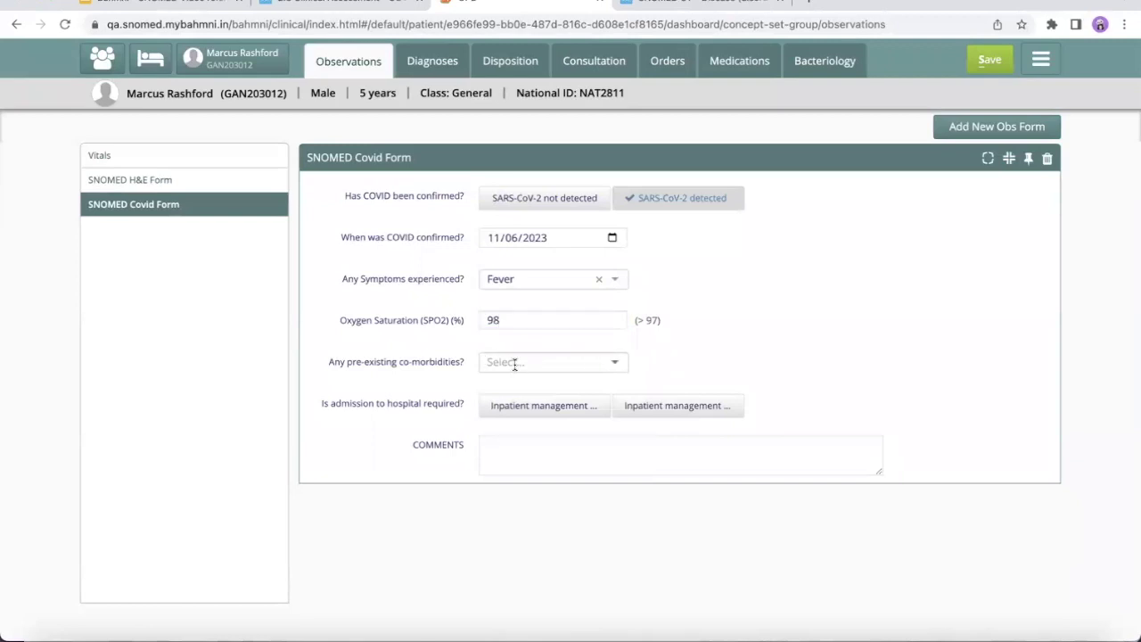
{"action": "type", "text": "as"}
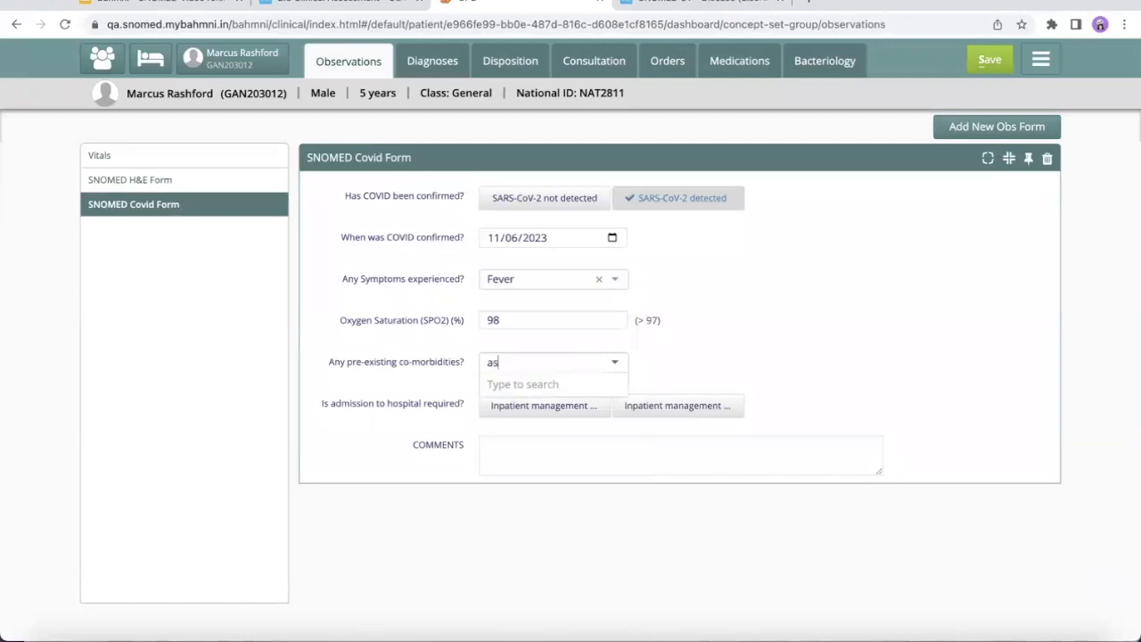
{"action": "type", "text": "thma"}
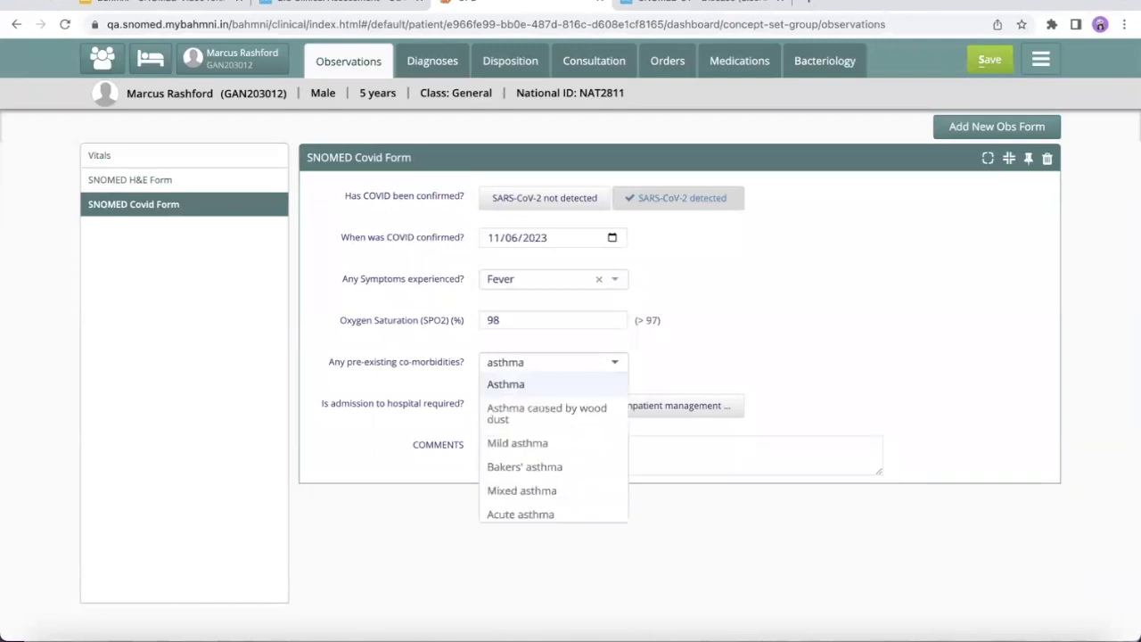
{"action": "left_click", "coordinate": [507, 385]}
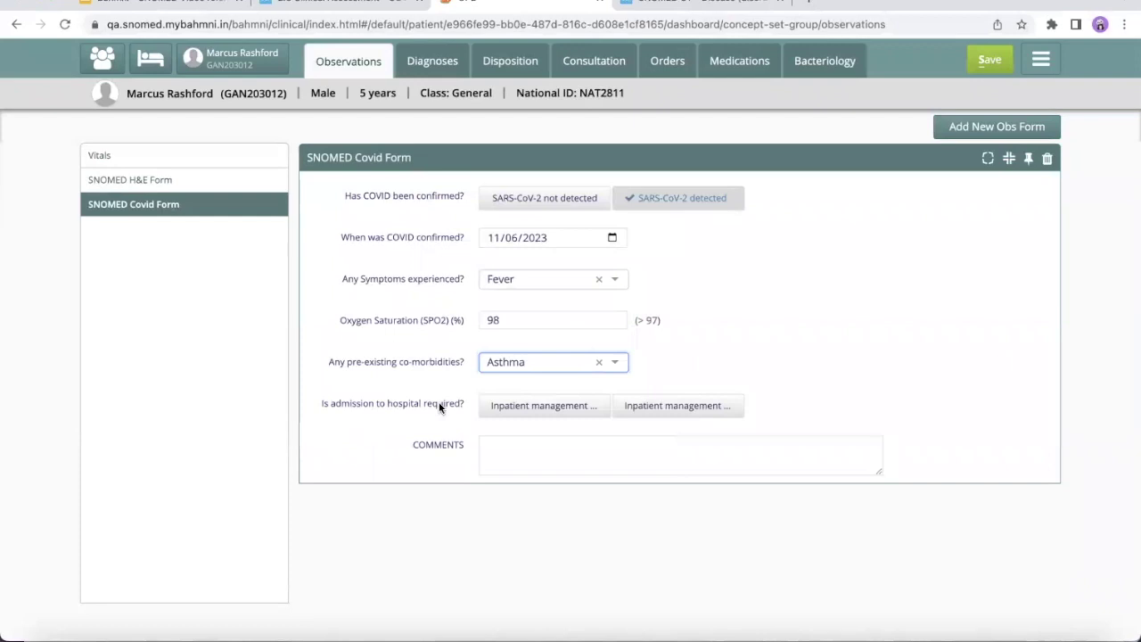
{"action": "left_click", "coordinate": [504, 407]}
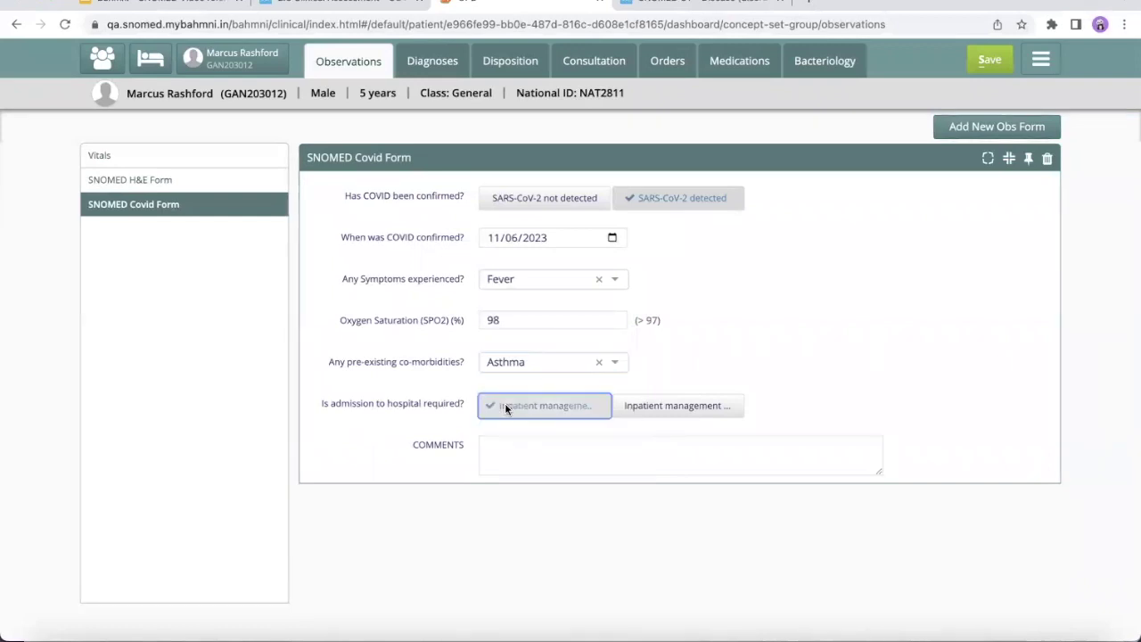
- Enter the comment "Patient needs intense care" and save the SNOMED Covid Form observations
{"action": "left_click", "coordinate": [497, 448]}
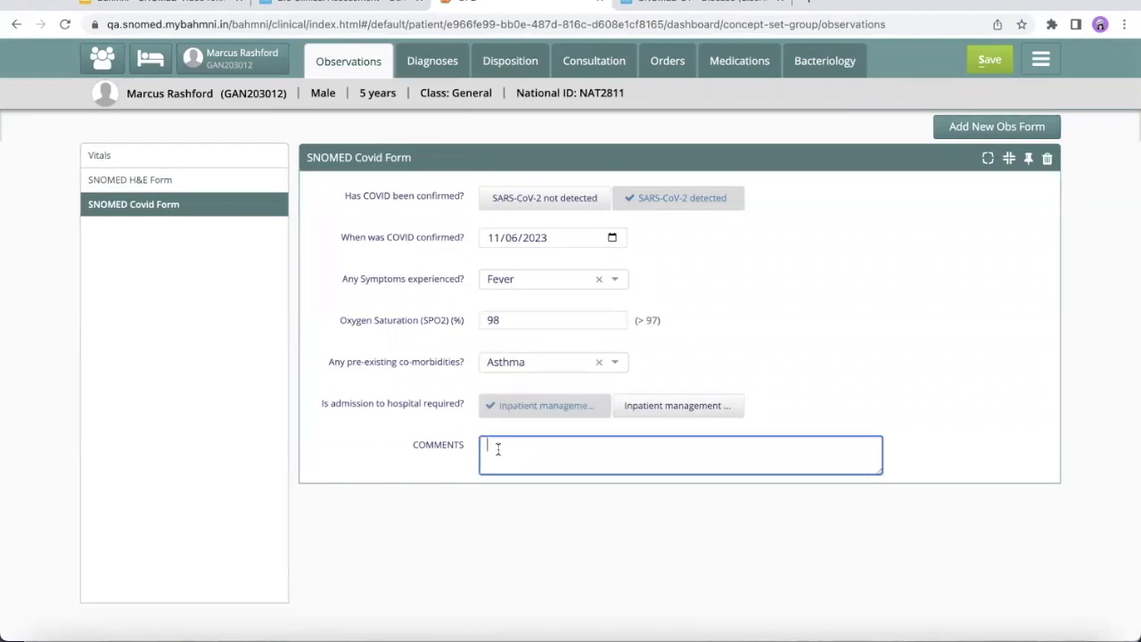
{"action": "type", "text": "Patient needs intense care"}
{"action": "left_click", "coordinate": [522, 551]}
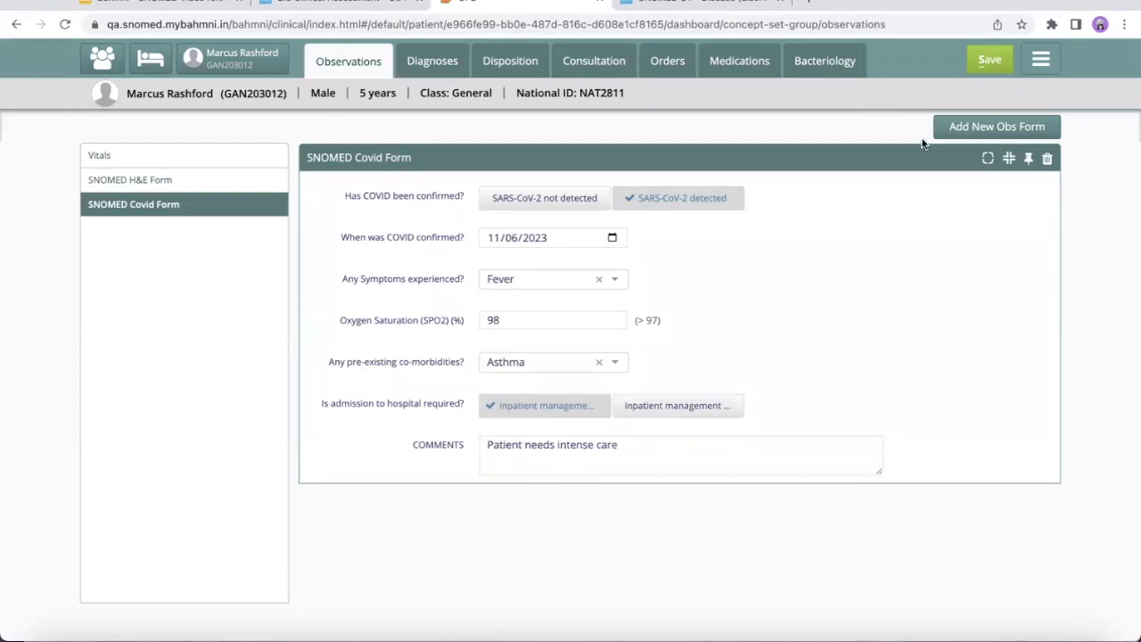
{"action": "left_click", "coordinate": [983, 61]}
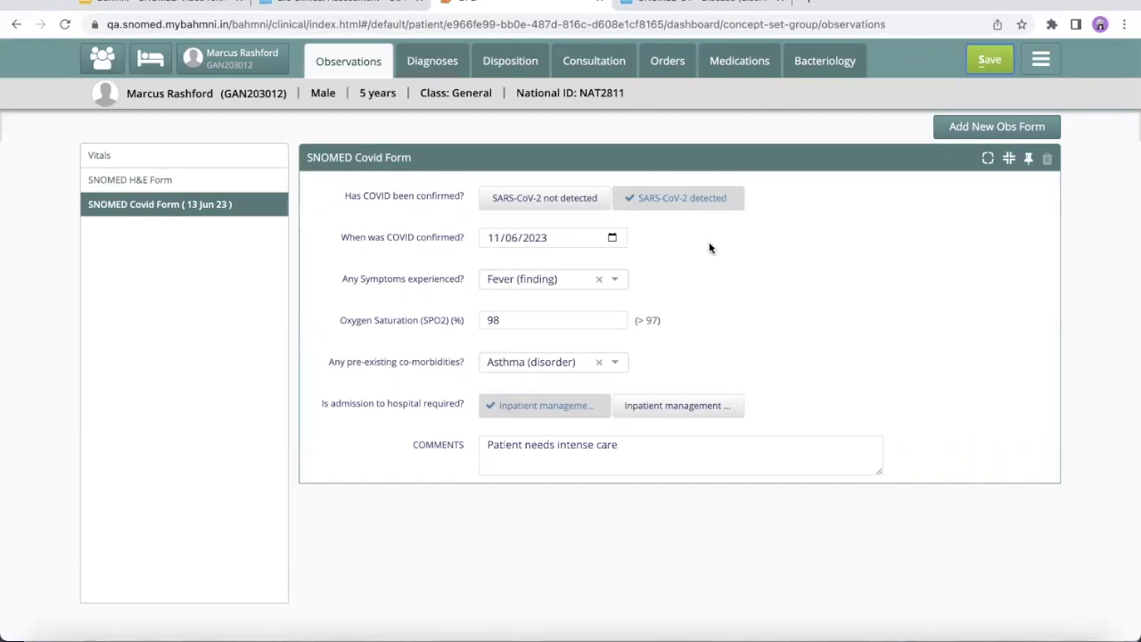
- Review the saved SNOMED Covid Form answers in the consultation summary and from the patient dashboard's Forms-2 section
{"action": "left_click", "coordinate": [587, 67]}
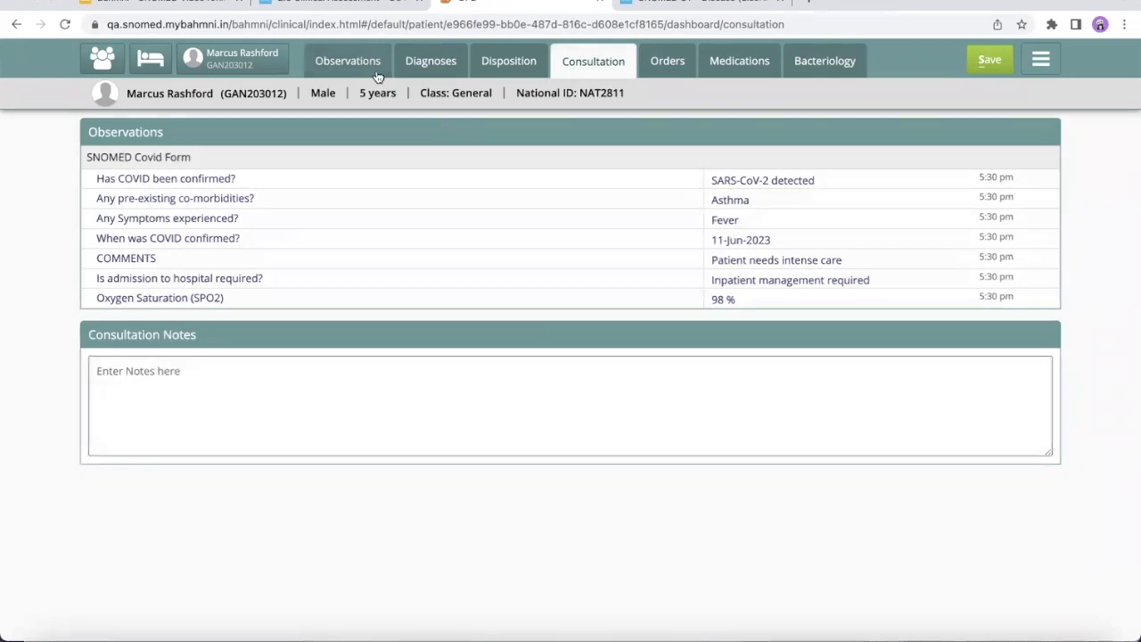
{"action": "left_click", "coordinate": [252, 63]}
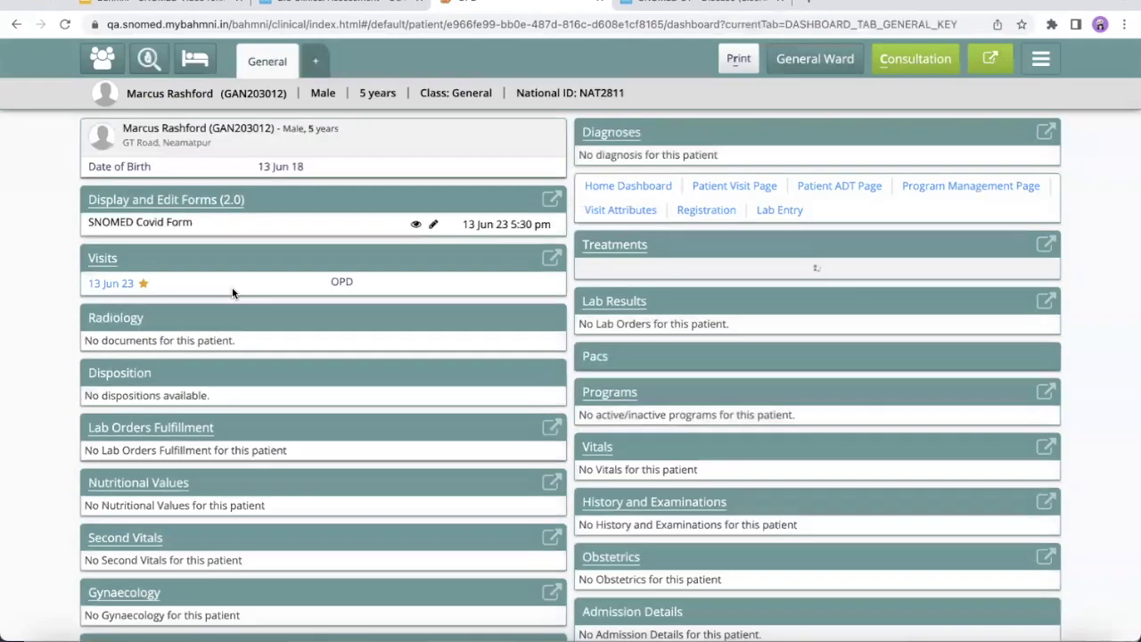
{"action": "scroll", "coordinate": [232, 290], "scroll_direction": "down", "scroll_amount": 2}
{"action": "scroll", "coordinate": [232, 292], "scroll_direction": "down", "scroll_amount": 5}
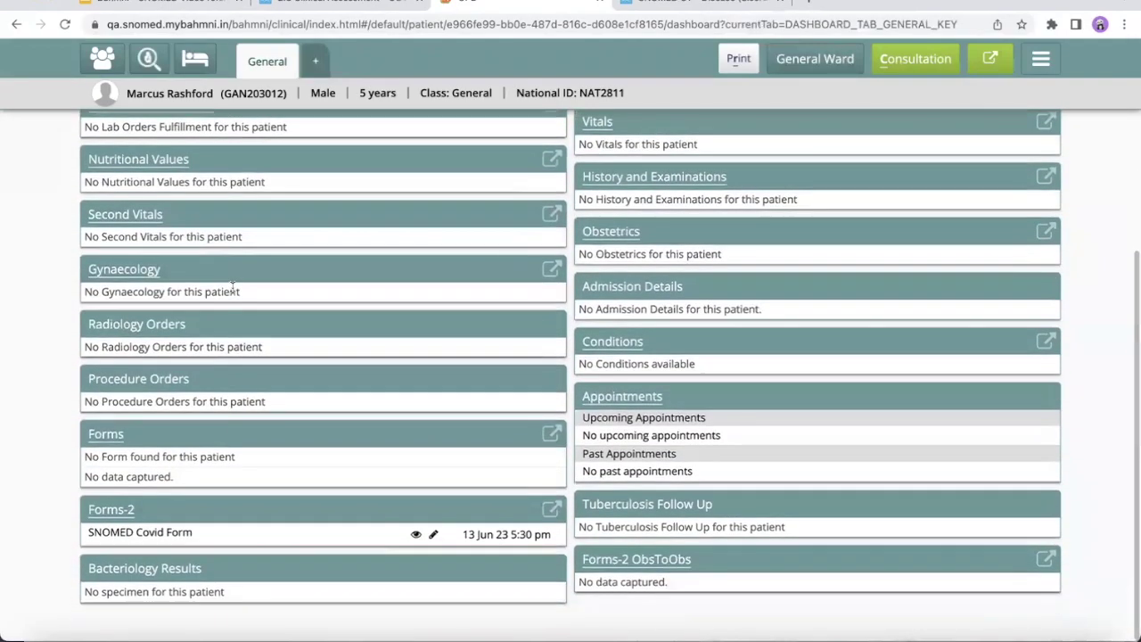
{"action": "left_click", "coordinate": [417, 534]}
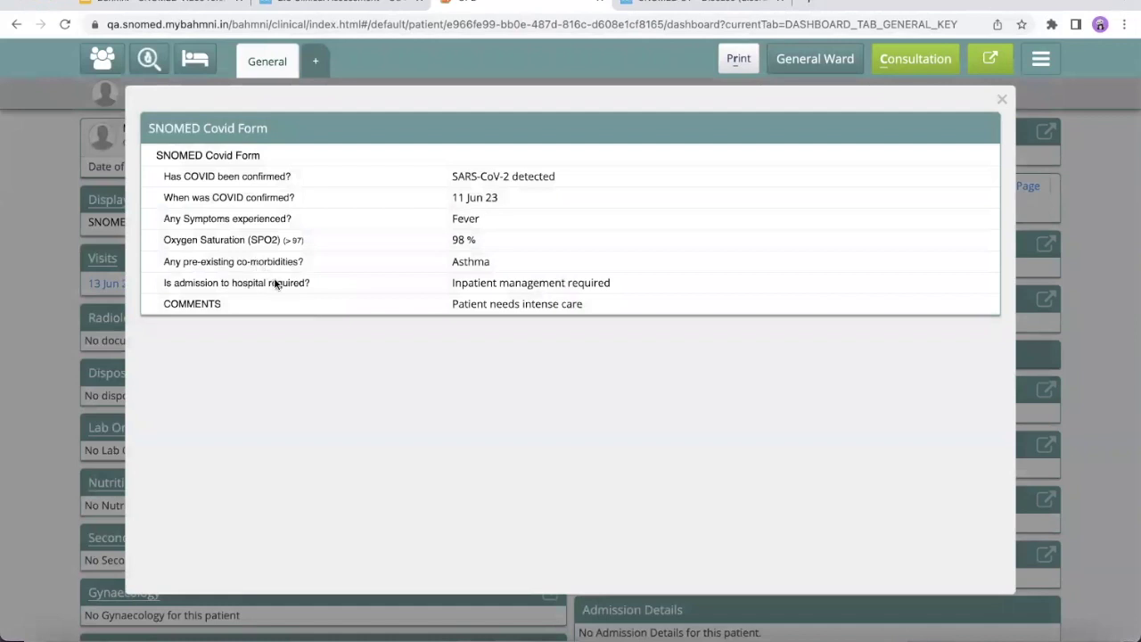
{"action": "left_click", "coordinate": [999, 101]}
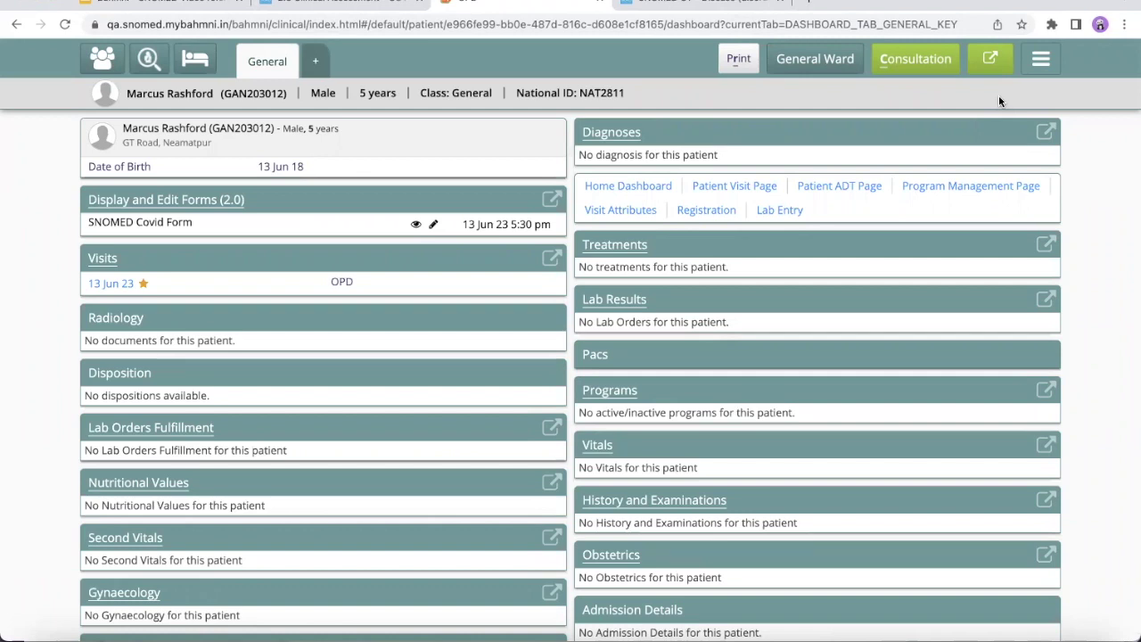
- Return to the home dashboard and find the SNOMED Covid Intake Line List among the reports
{"action": "left_click", "coordinate": [107, 58]}
{"action": "left_click", "coordinate": [107, 59]}
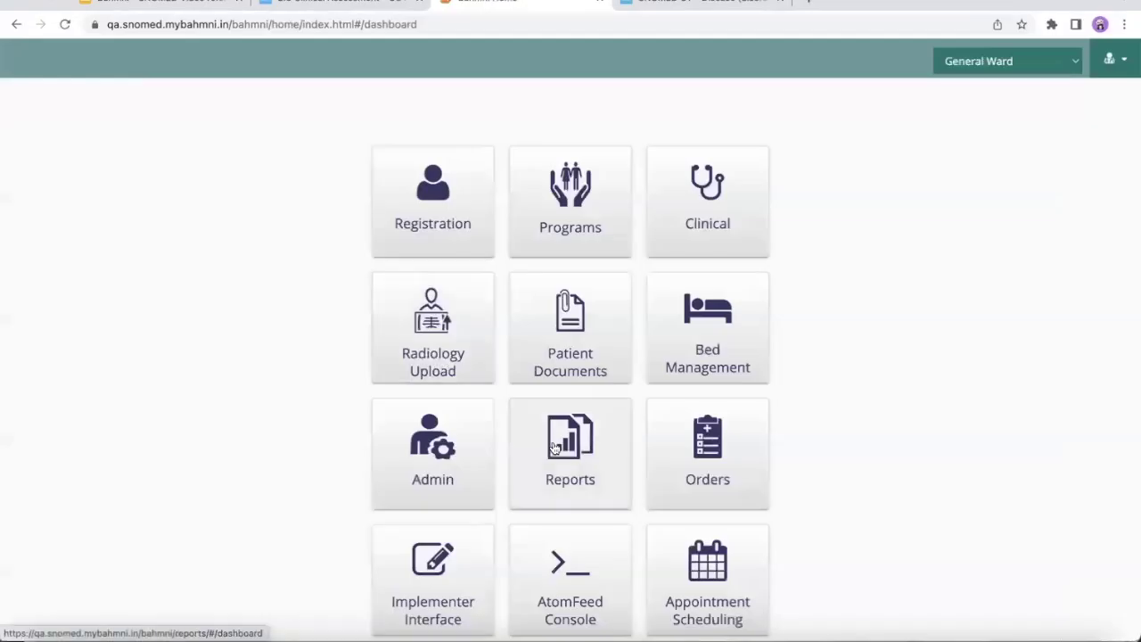
{"action": "left_click", "coordinate": [554, 447]}
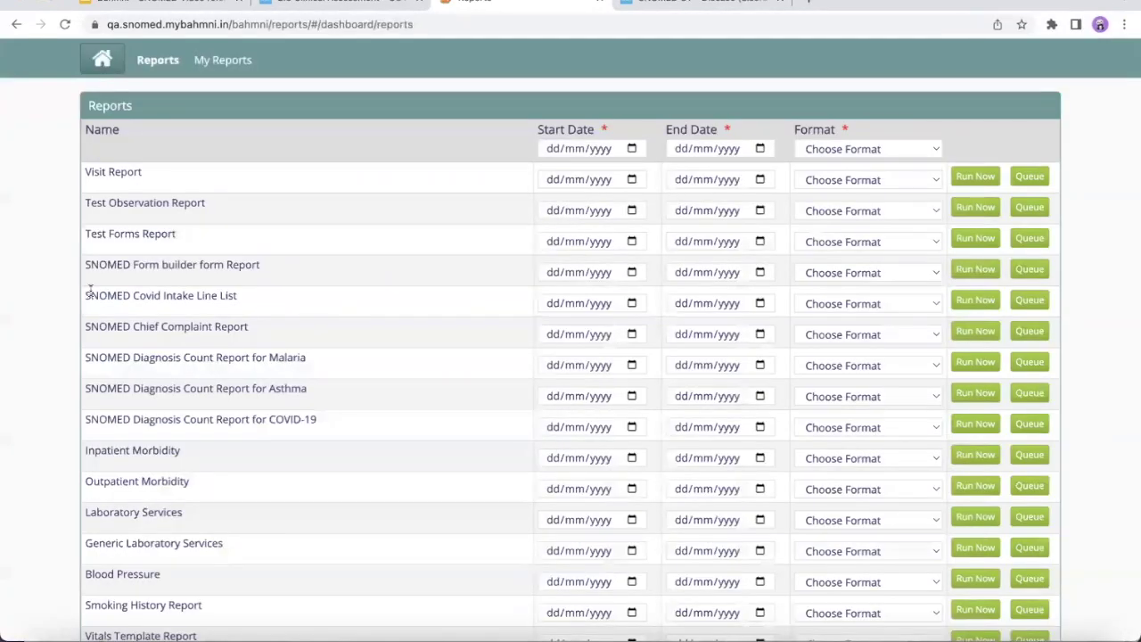
{"action": "left_click_drag", "start_coordinate": [86, 296], "coordinate": [235, 301]}
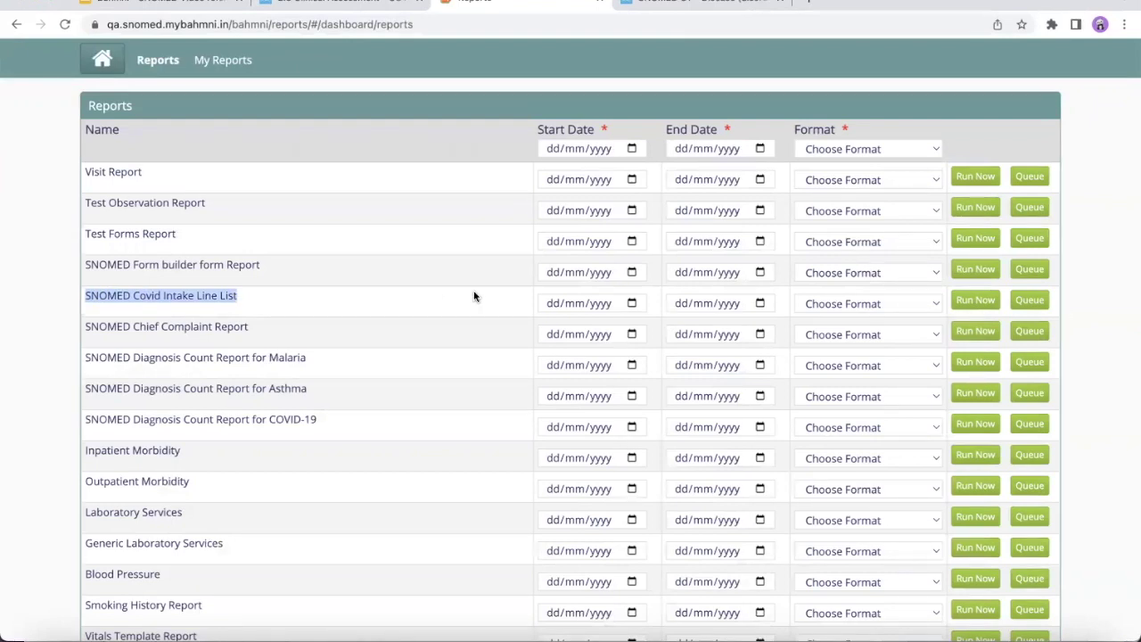
- Run the SNOMED Covid Intake Line List for 06/06/2023 to 13/06/2023 in HTML format and examine the generated report
{"action": "left_click", "coordinate": [630, 304]}
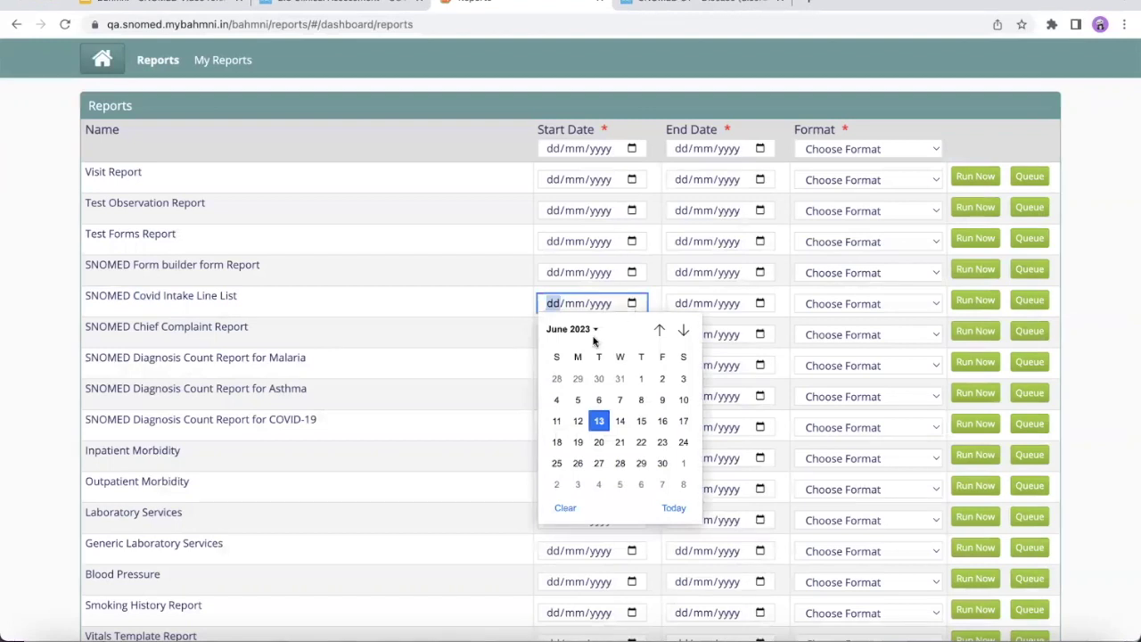
{"action": "left_click", "coordinate": [595, 399]}
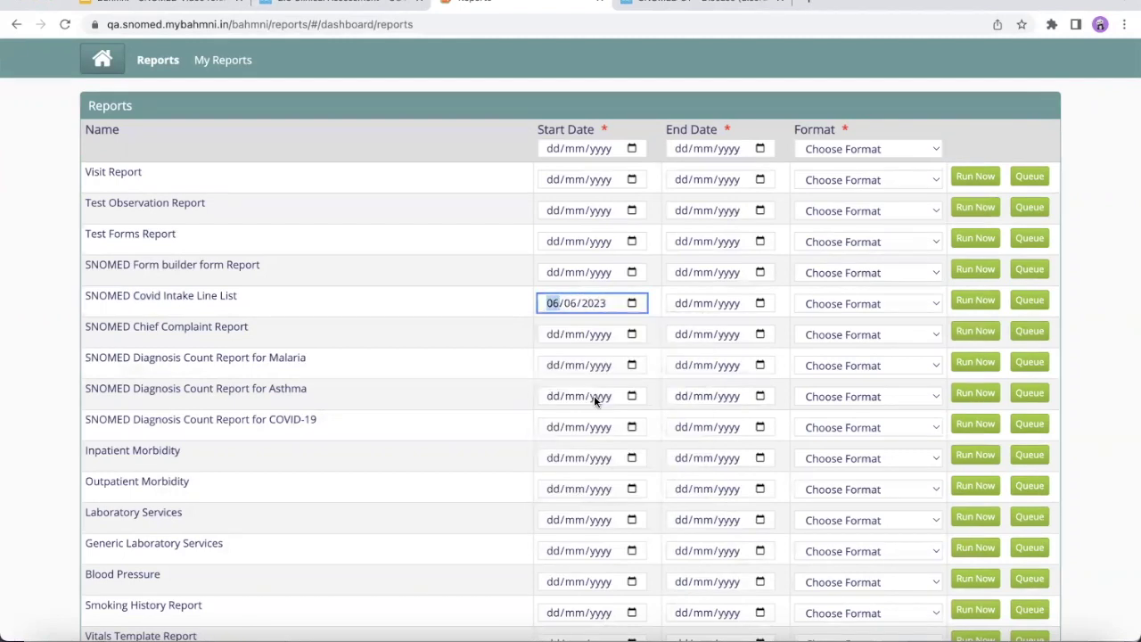
{"action": "left_click", "coordinate": [759, 304]}
{"action": "left_click", "coordinate": [726, 421]}
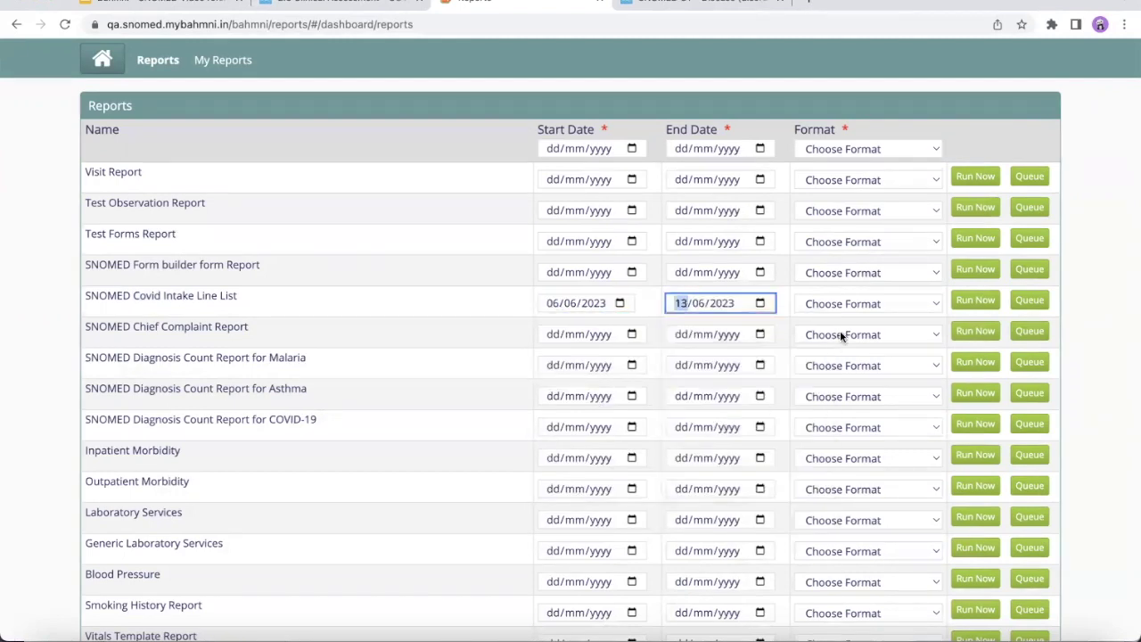
{"action": "left_click", "coordinate": [824, 306]}
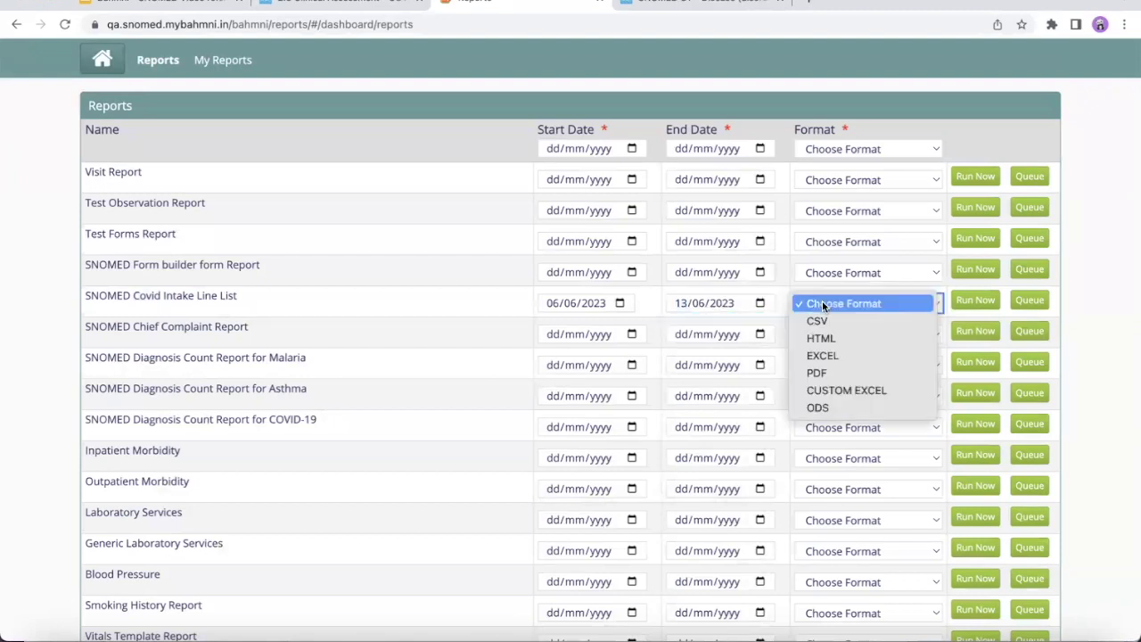
{"action": "left_click", "coordinate": [826, 336]}
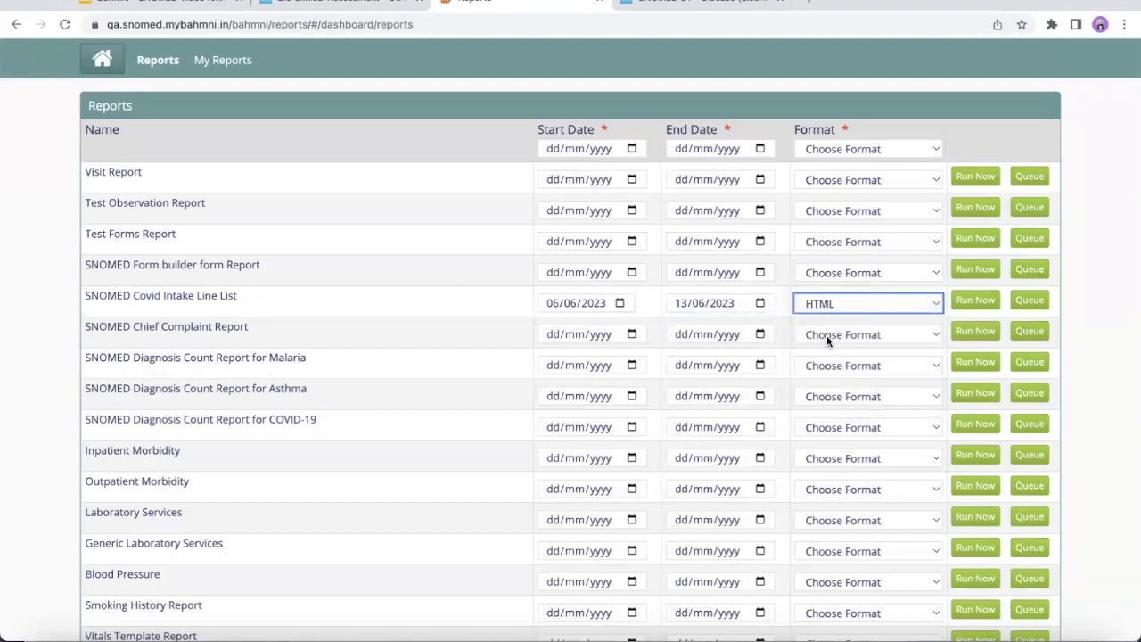
{"action": "left_click", "coordinate": [975, 300]}
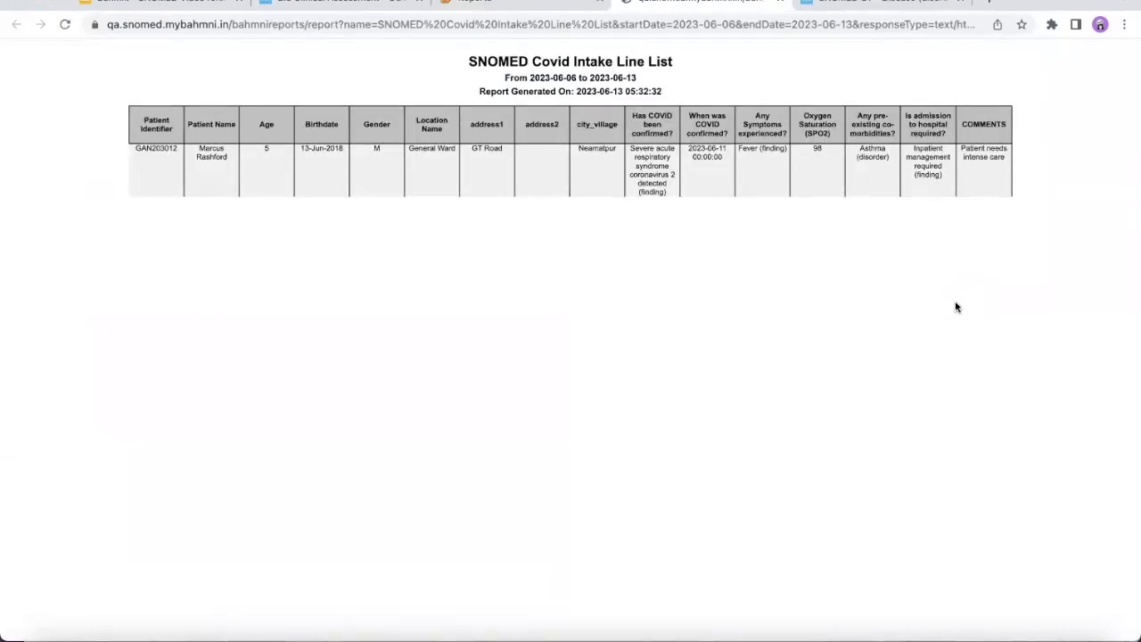
{"action": "scroll", "coordinate": [805, 330], "scroll_direction": "up", "scroll_amount": 2}
{"action": "scroll", "coordinate": [805, 330], "scroll_direction": "up", "scroll_amount": 2}
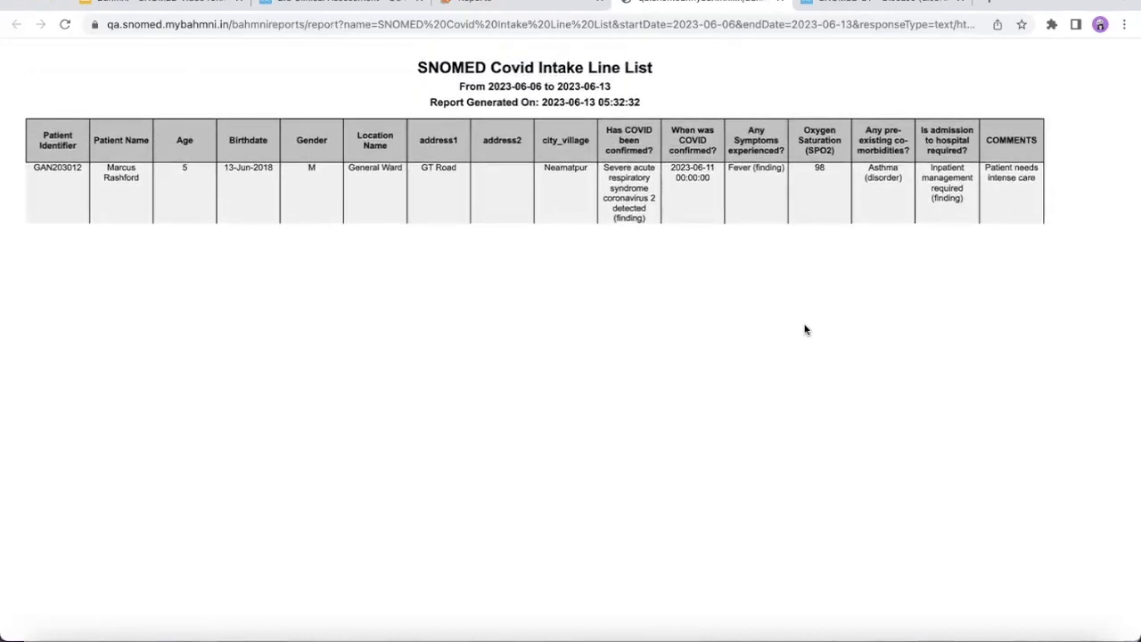